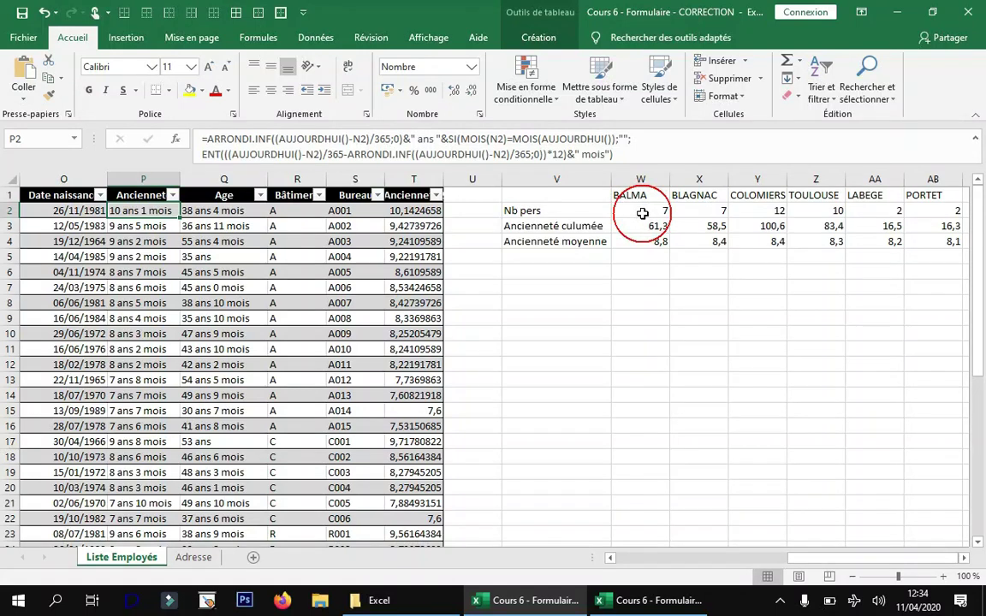
Look over the per-city summary in the CORRECTION workbook and switch to the ELEVES workbook
left_click(654, 301)
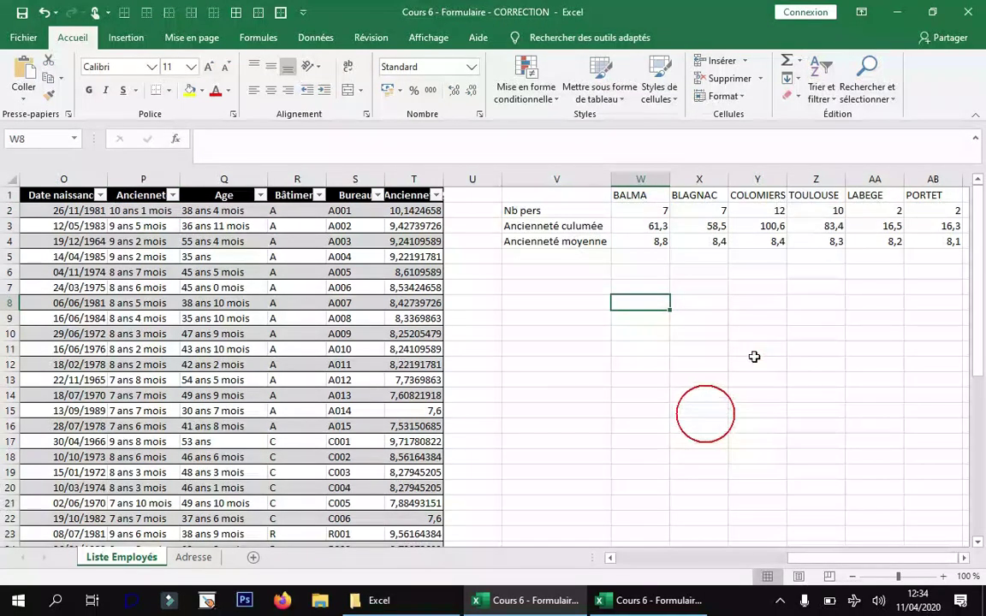
left_click(962, 557)
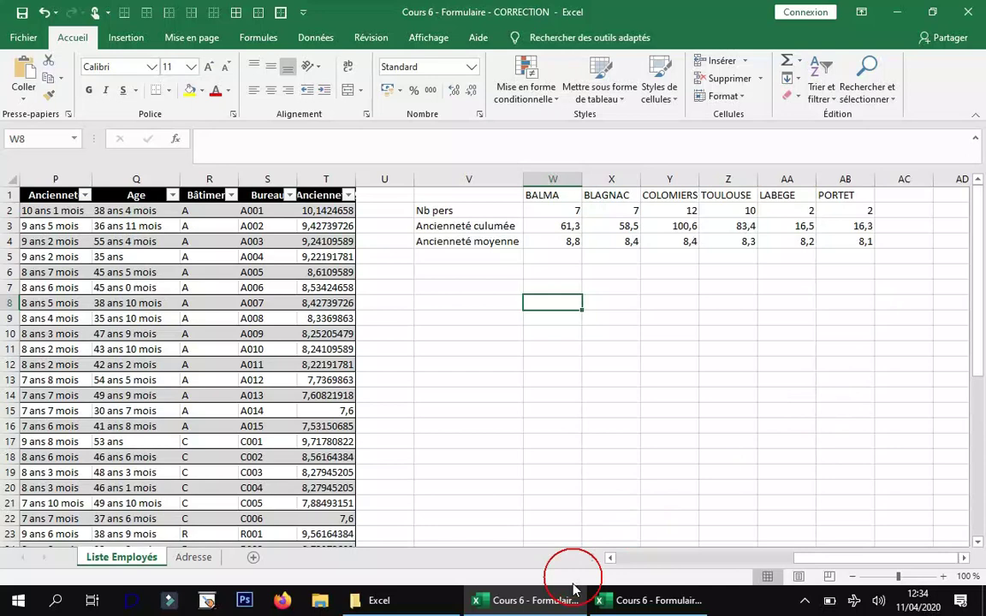
left_click(637, 601)
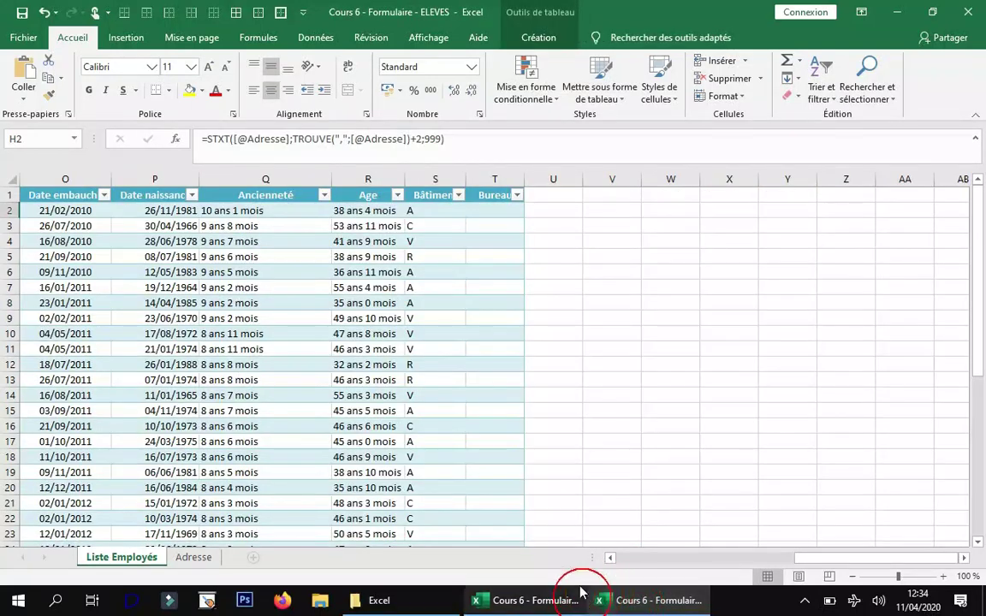
Check which cities are listed in the filter of the Ville column
left_click_drag(804, 557, 631, 558)
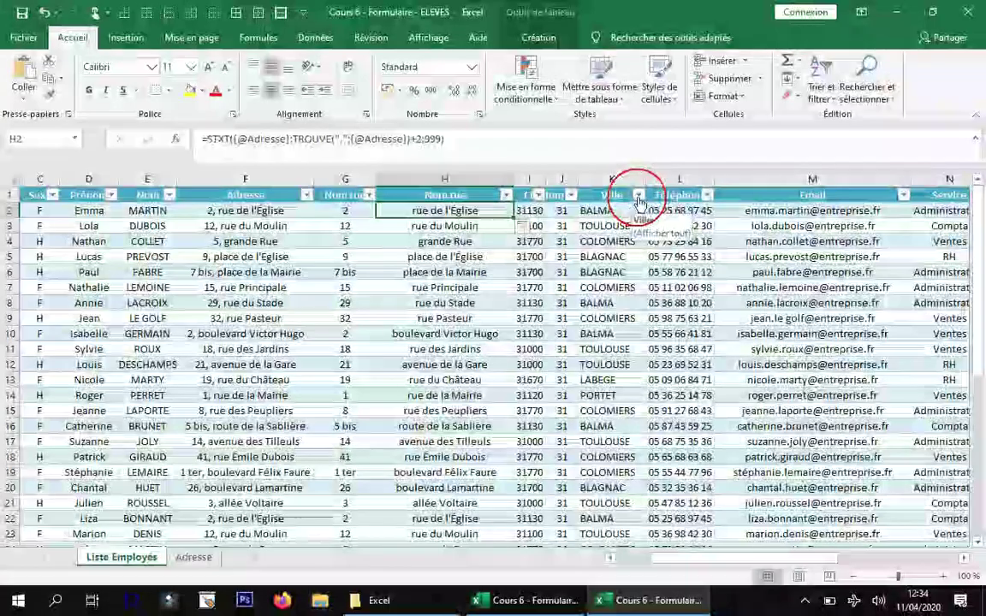
left_click(638, 196)
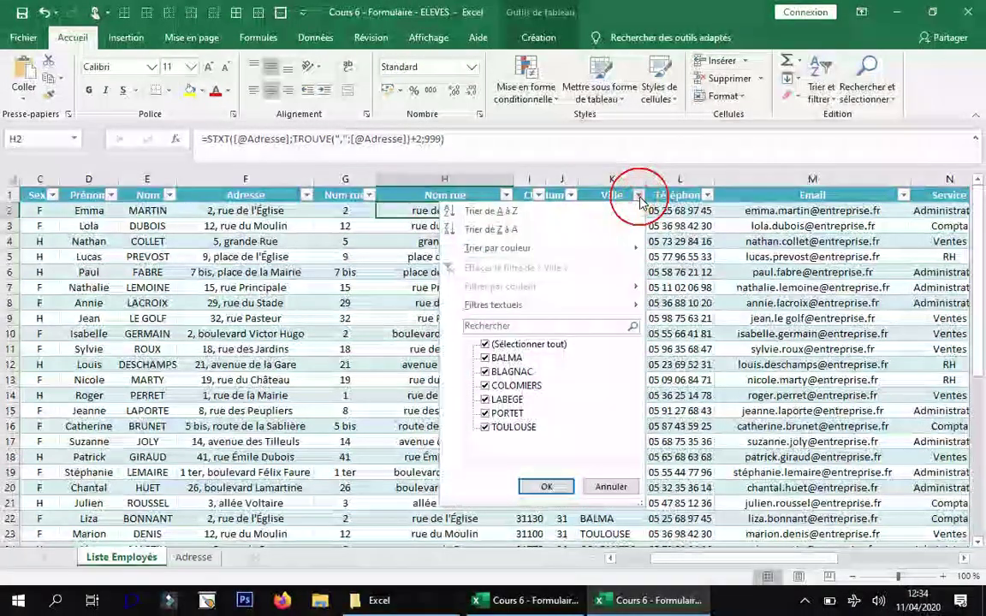
left_click(626, 177)
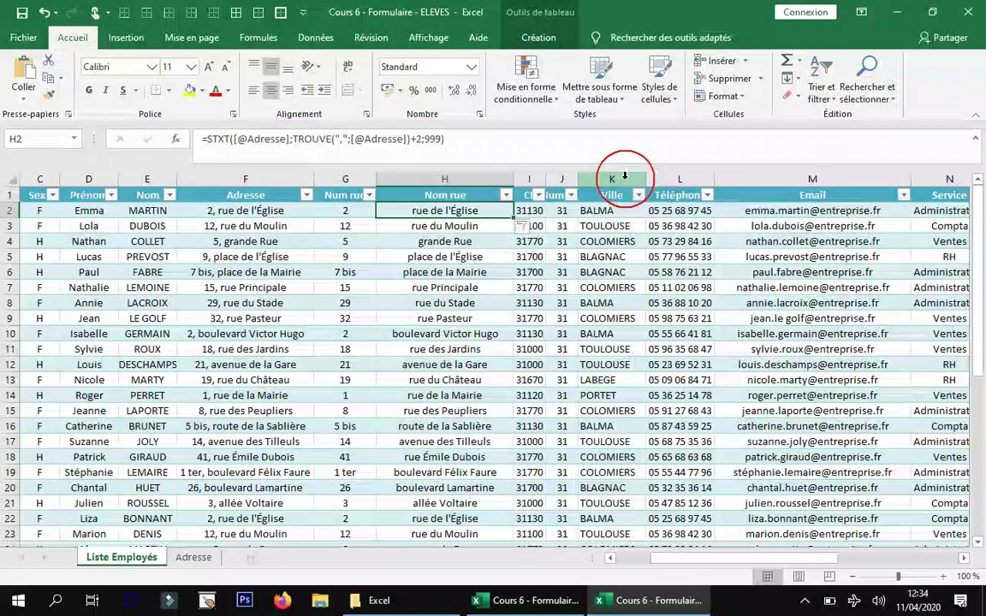
Copy the whole Ville column K and paste it as values only into empty column V
left_click(625, 177)
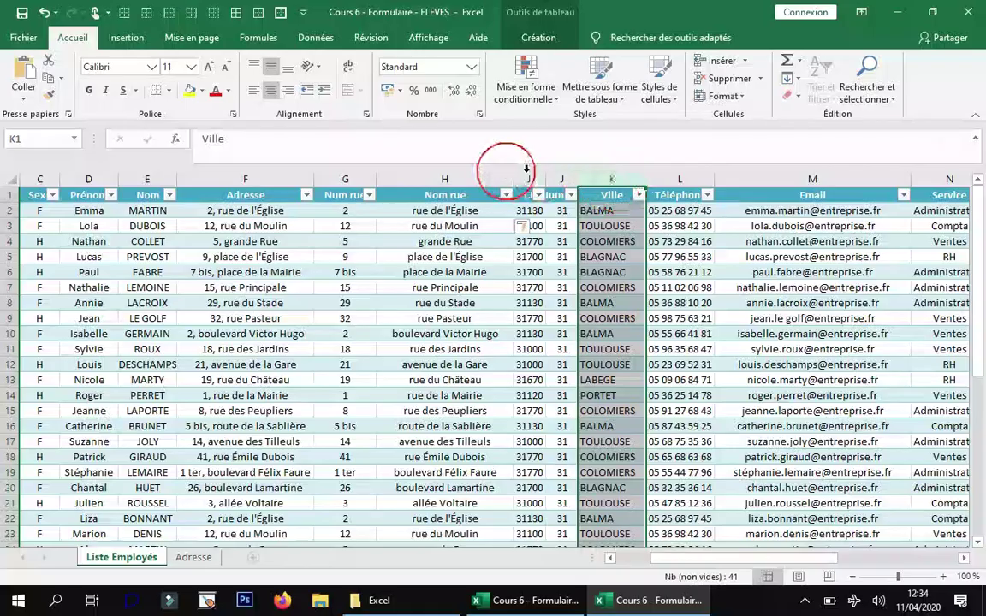
key("ctrl+c")
left_click_drag(817, 560, 961, 552)
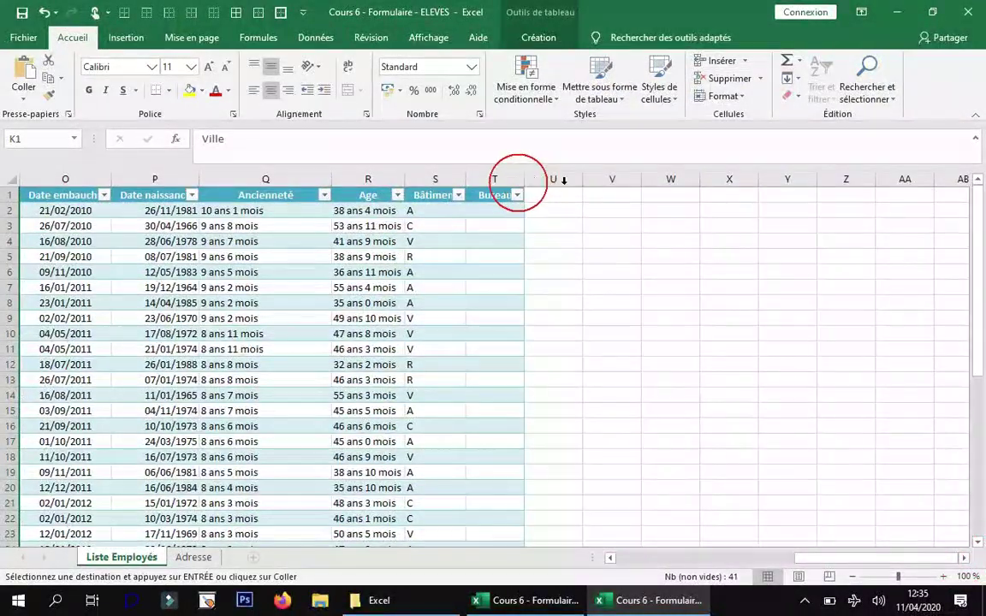
left_click(624, 178)
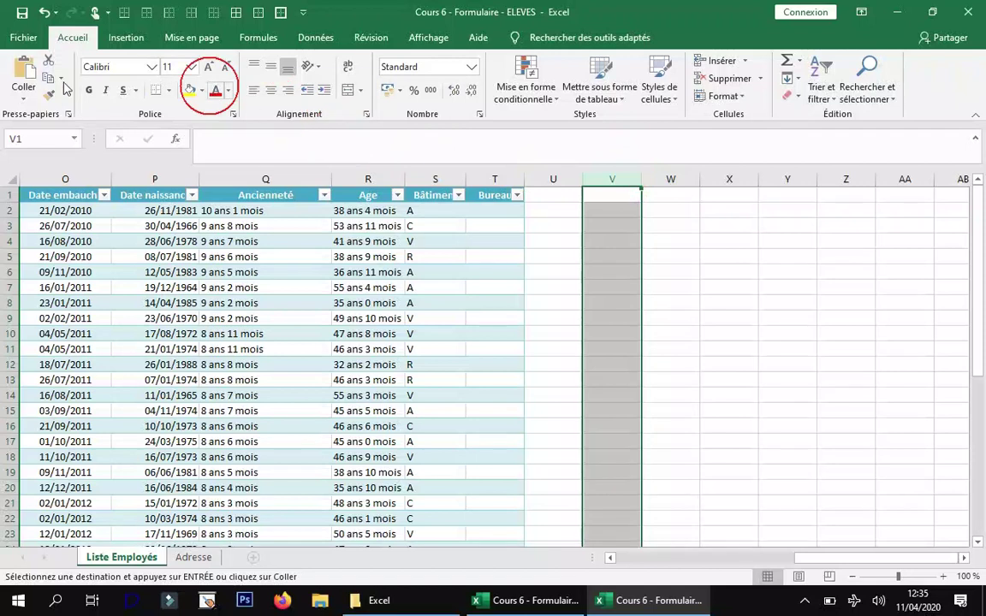
left_click(23, 92)
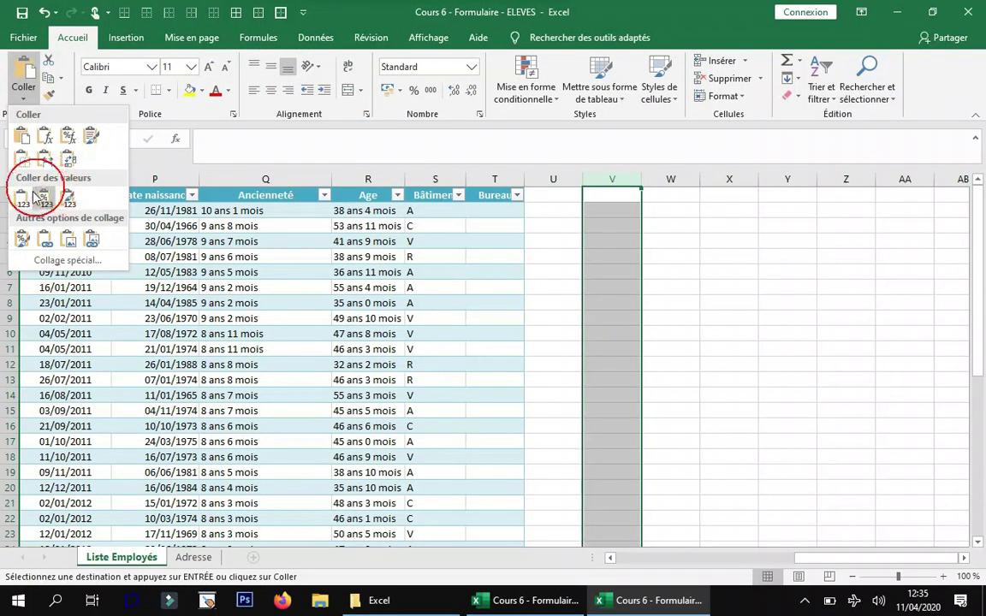
left_click(62, 259)
left_click(491, 241)
left_click(825, 397)
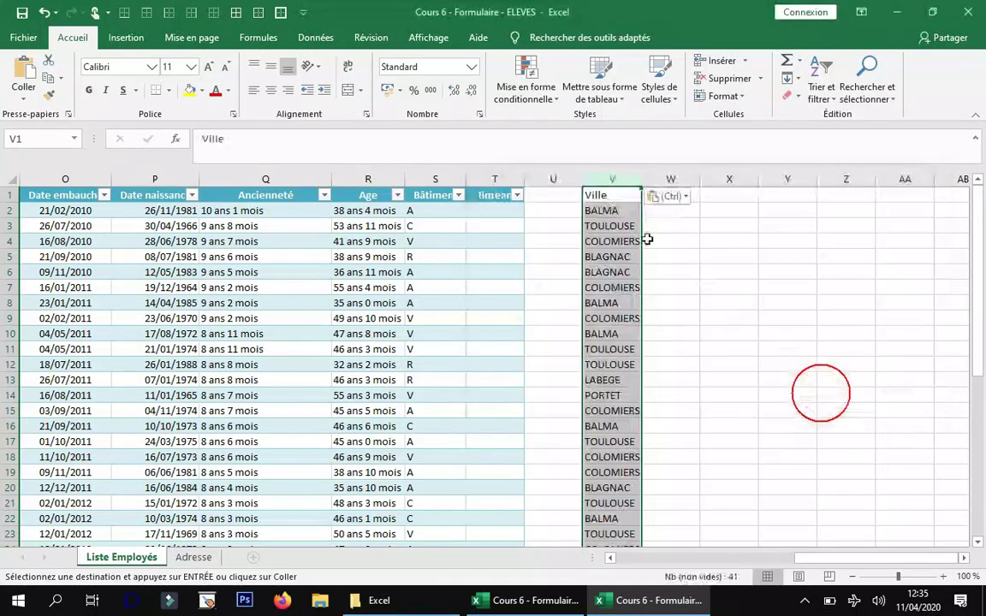
Clear the Ville heading from V1 and remove the duplicate cities from column V
left_click(611, 197)
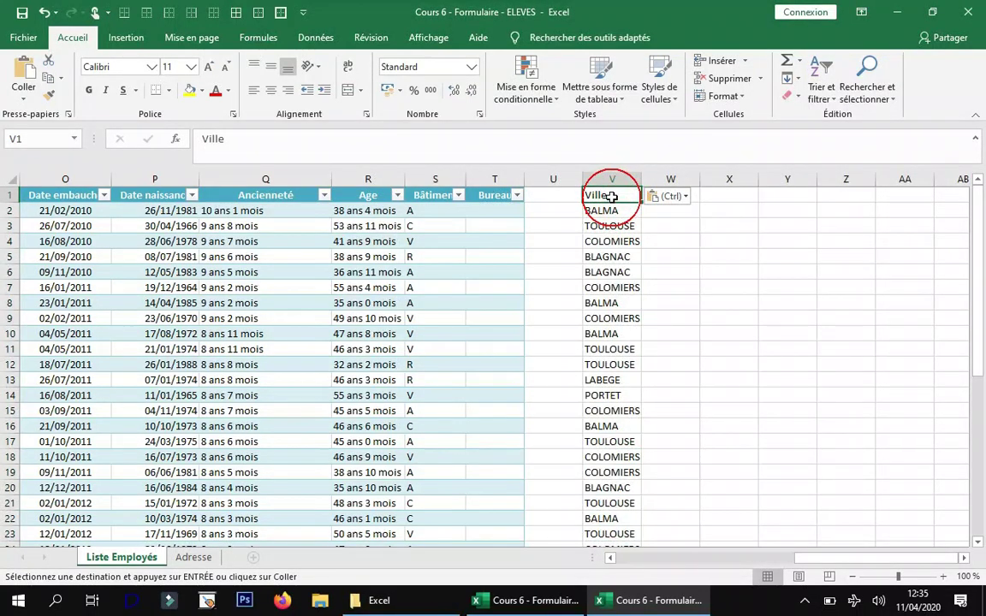
key("Delete")
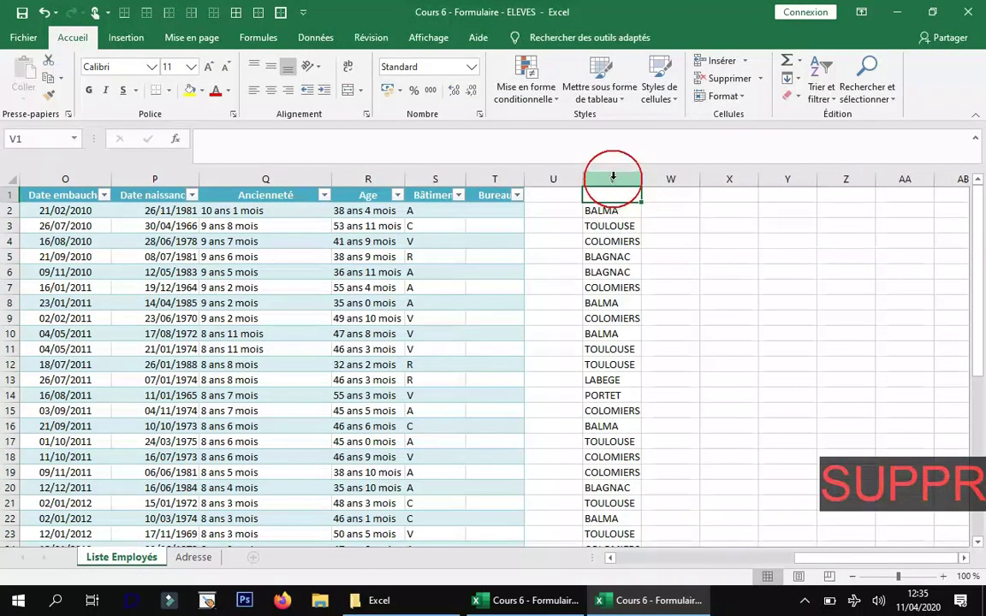
left_click(613, 177)
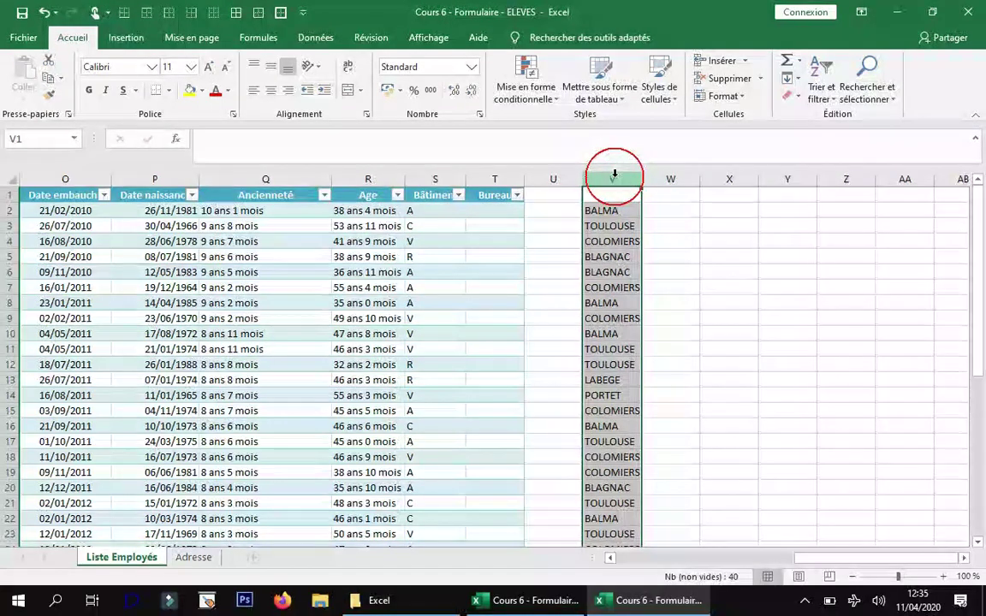
left_click(307, 39)
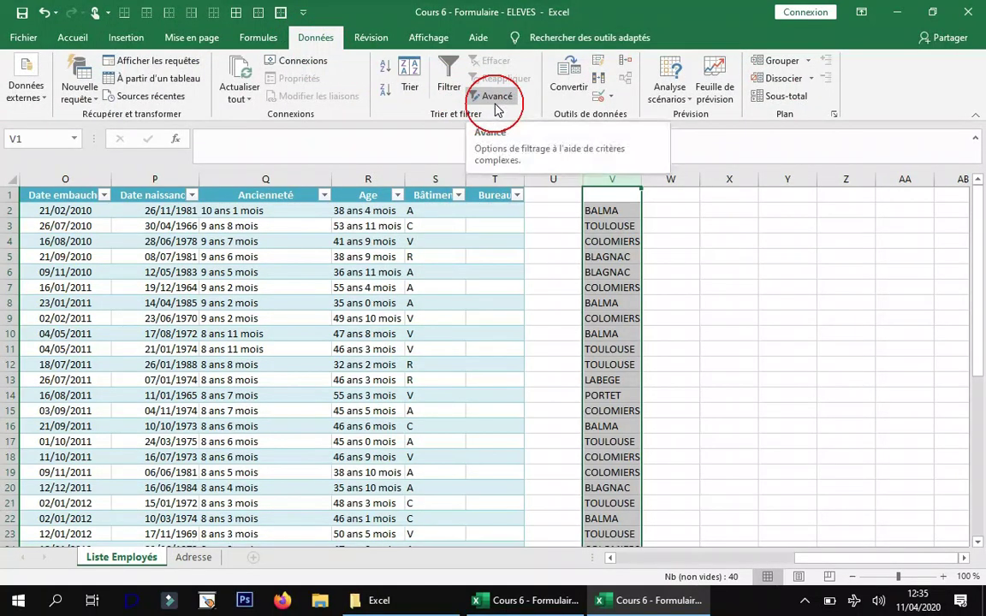
left_click(599, 80)
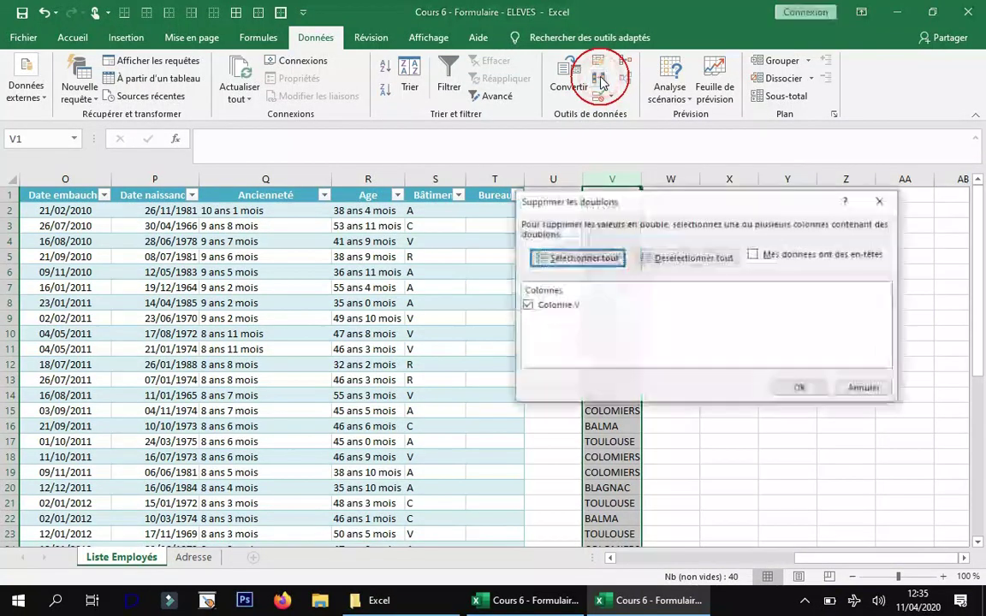
left_click(798, 387)
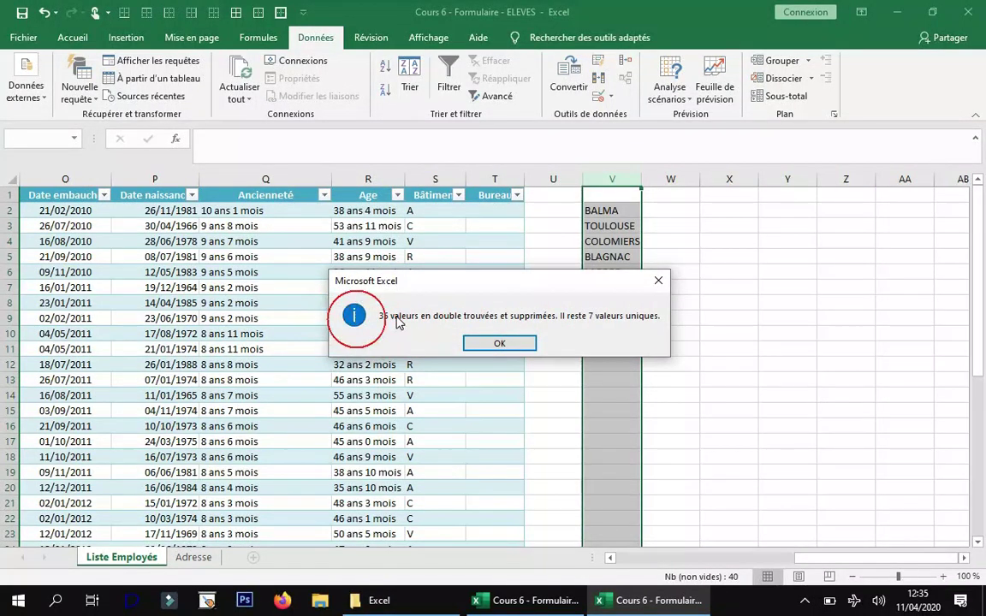
left_click(518, 344)
Copy the city list in V2:V7 and paste it transposed into row 1, starting at W1
left_click(602, 210)
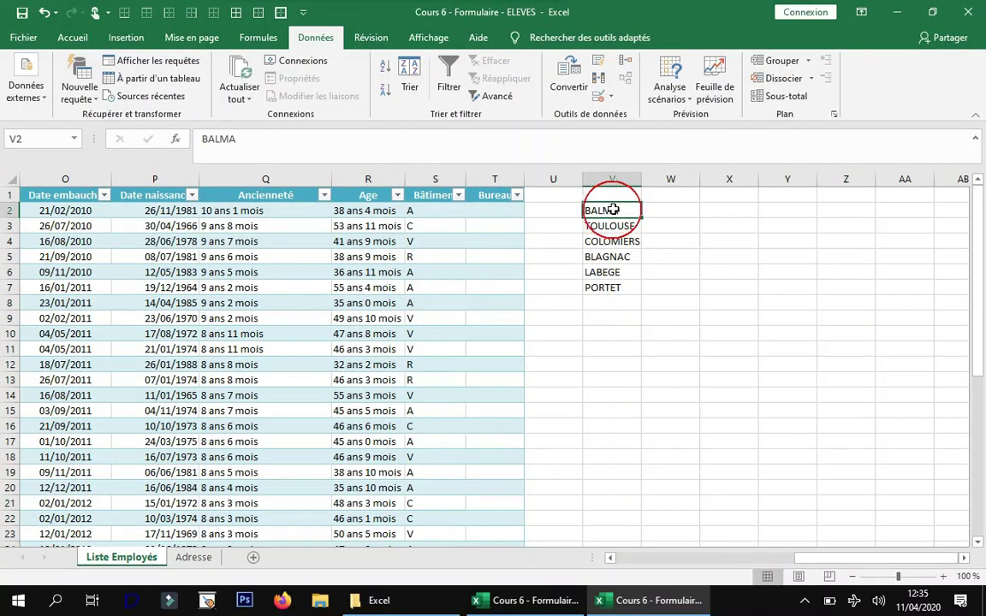
left_click_drag(614, 211, 625, 285)
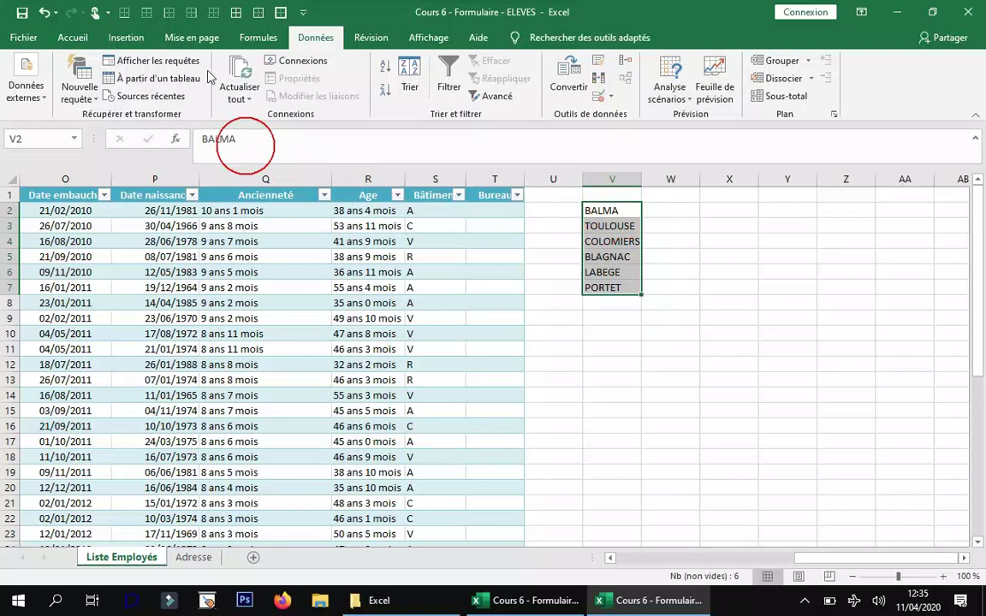
left_click(72, 39)
left_click(48, 80)
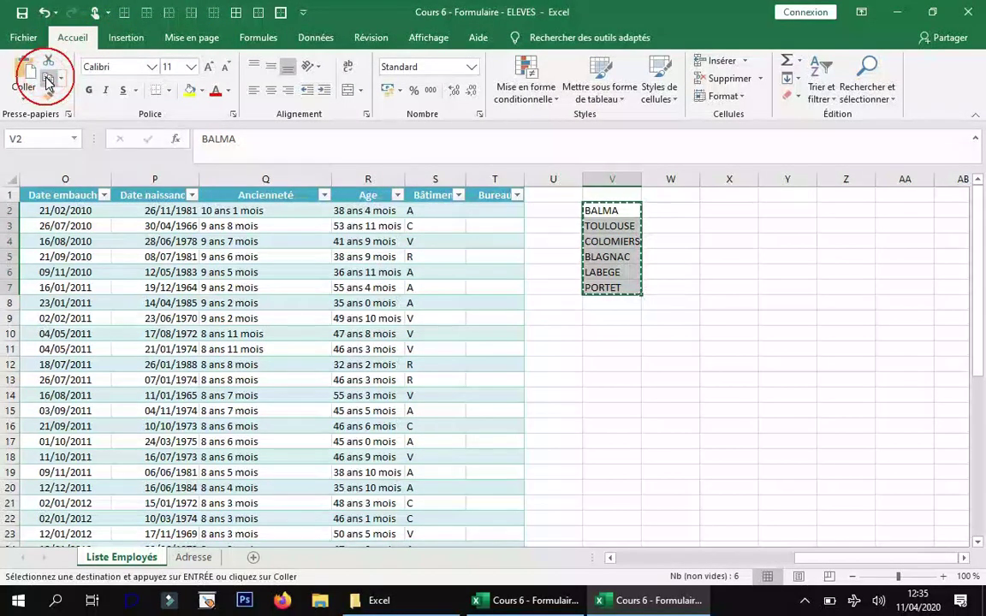
left_click(26, 99)
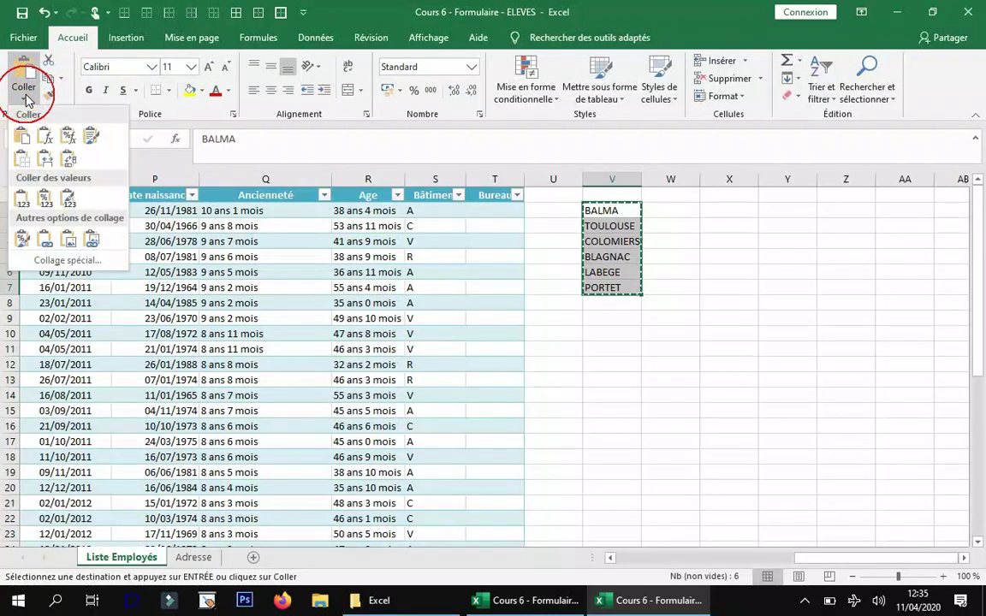
left_click(665, 195)
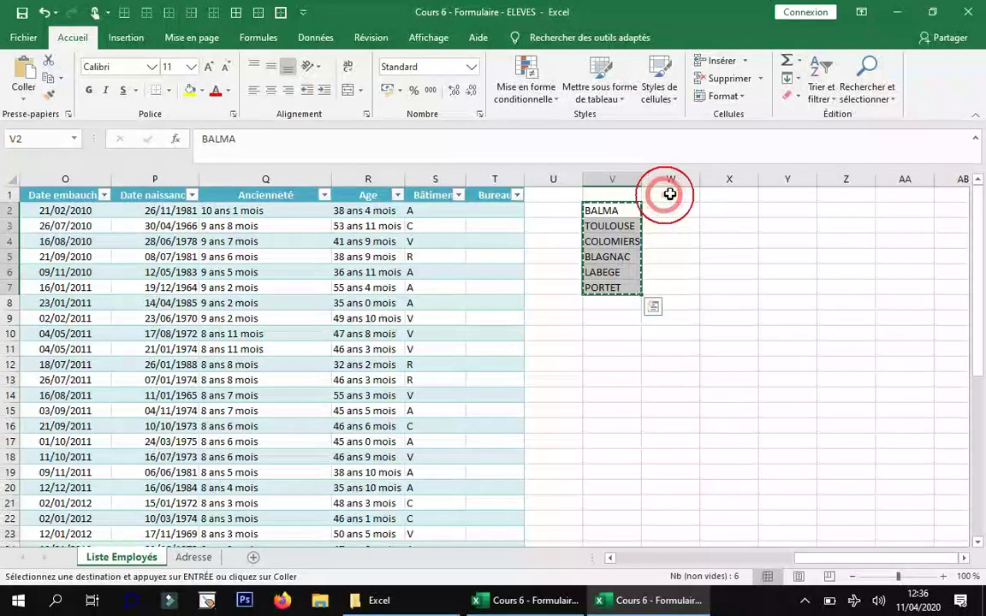
left_click(30, 94)
left_click(48, 258)
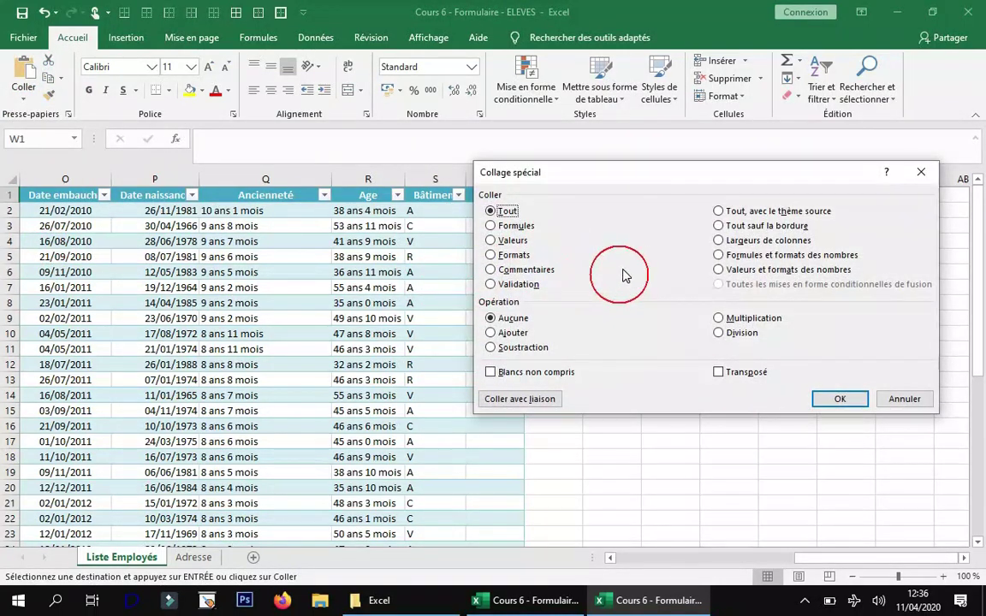
left_click(729, 374)
left_click(839, 397)
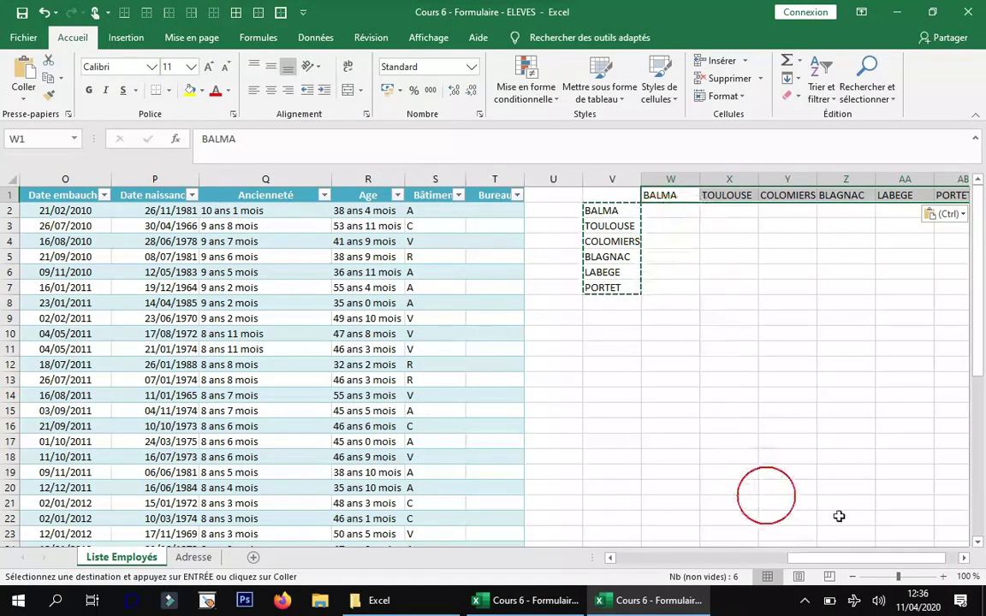
Delete the vertical city list from V2:V7
left_click(963, 557)
left_click(963, 556)
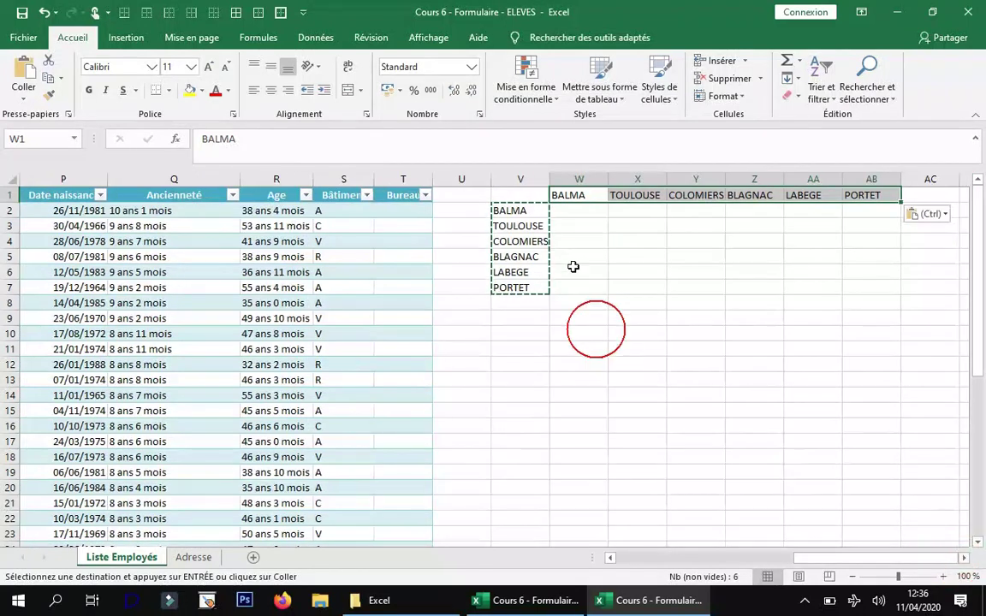
left_click_drag(520, 214, 537, 283)
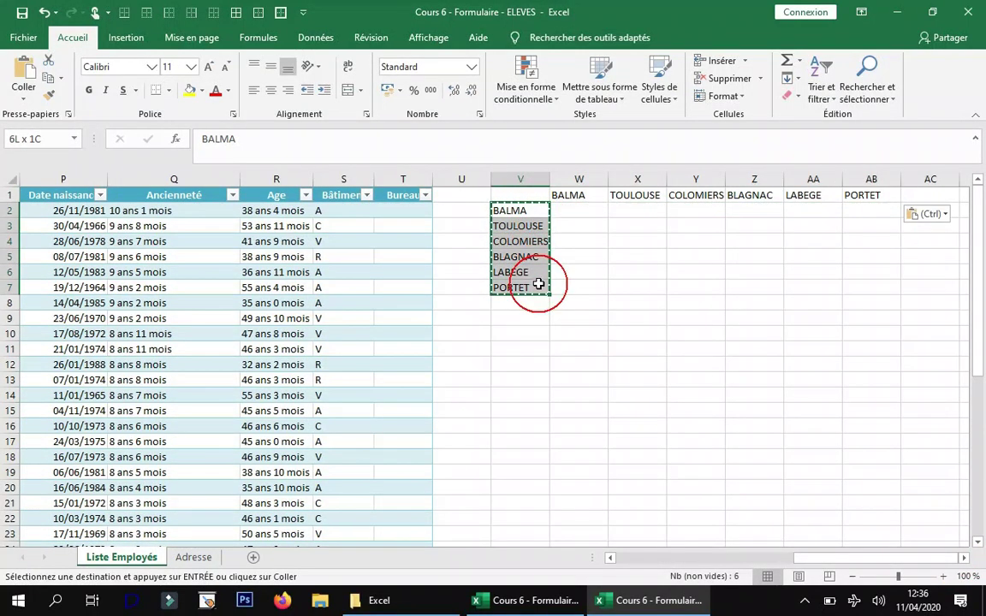
key("Delete")
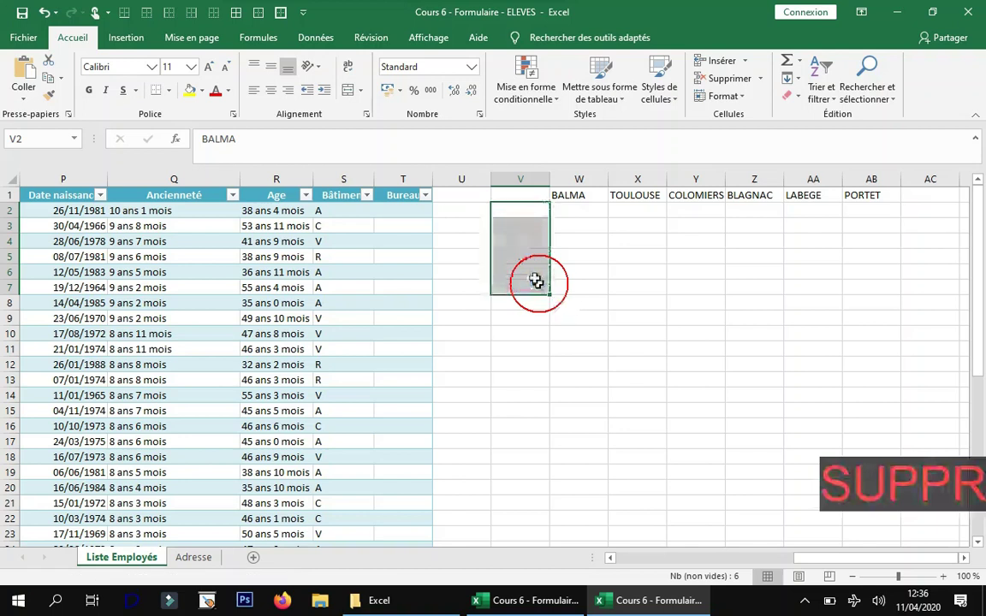
left_click(621, 222)
Enter the row labels "NB pers" in V2 and "Ancienneté cumulée" in V3
left_click(536, 209)
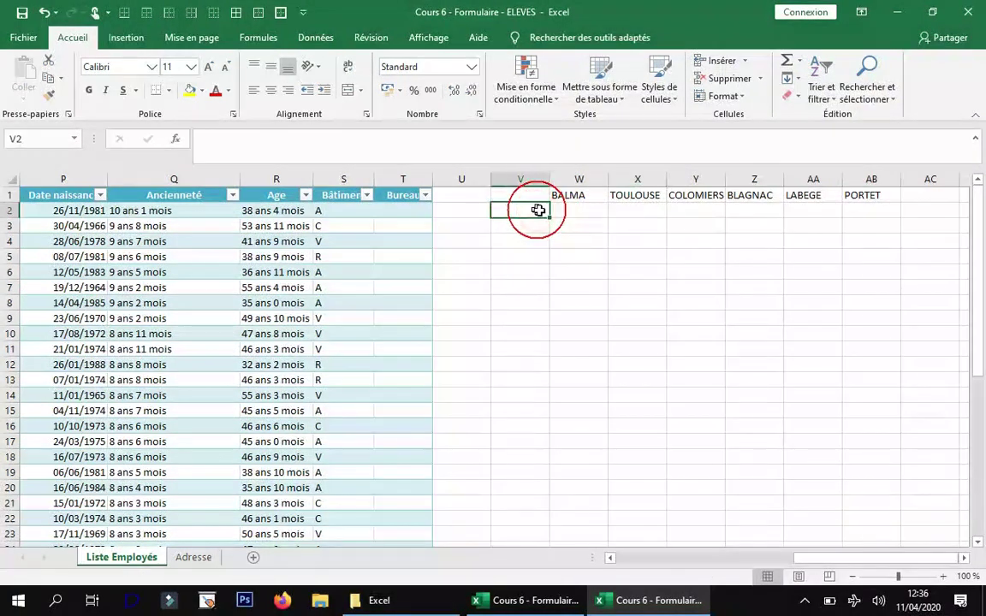
type("NB")
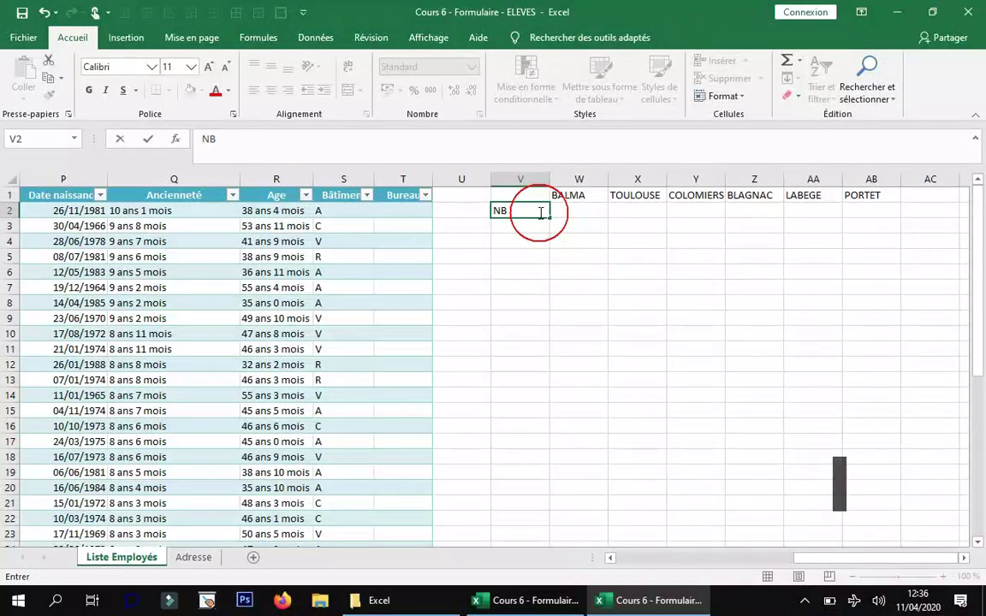
type(" pers")
left_click(524, 226)
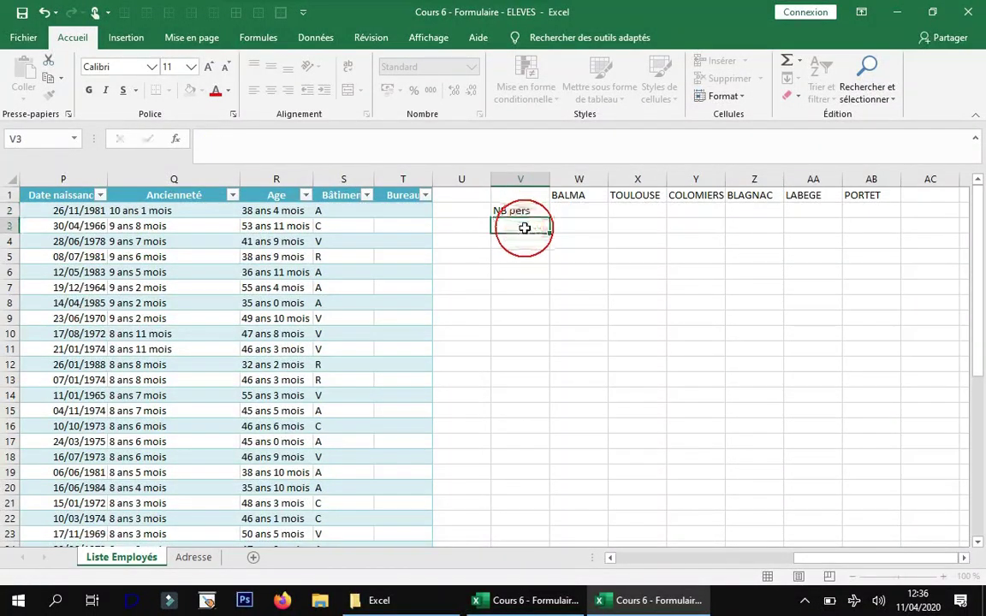
type("Ancienneté cumulée")
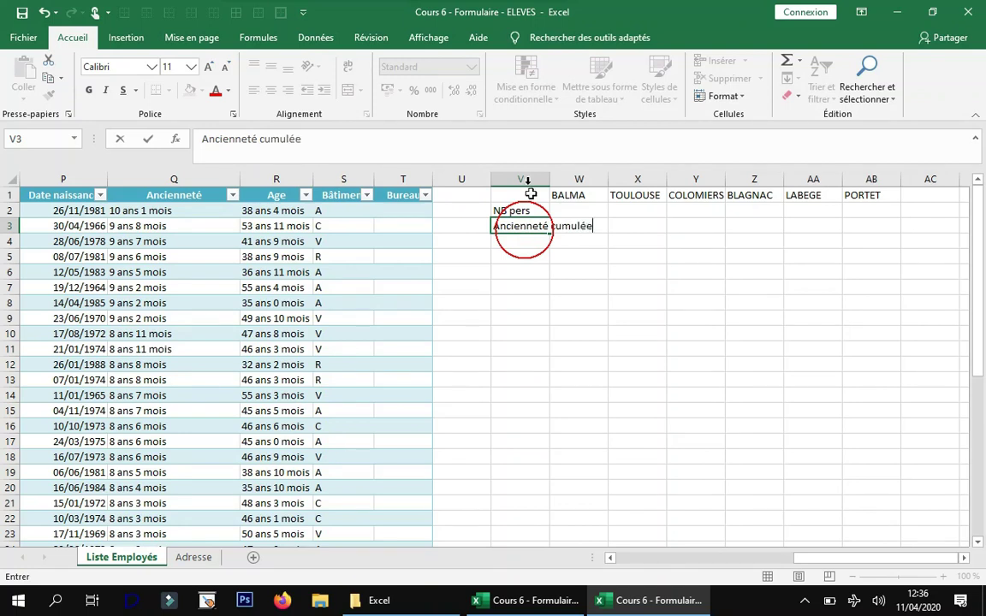
left_click(259, 138)
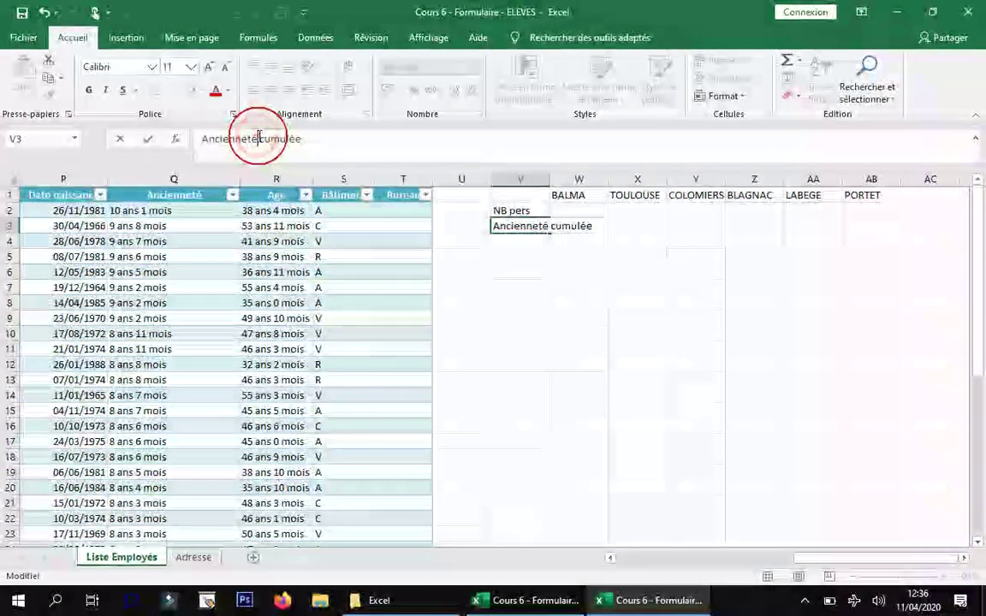
Enter "Ancienneté cumulée" in V4 as the third row label
left_click(507, 239)
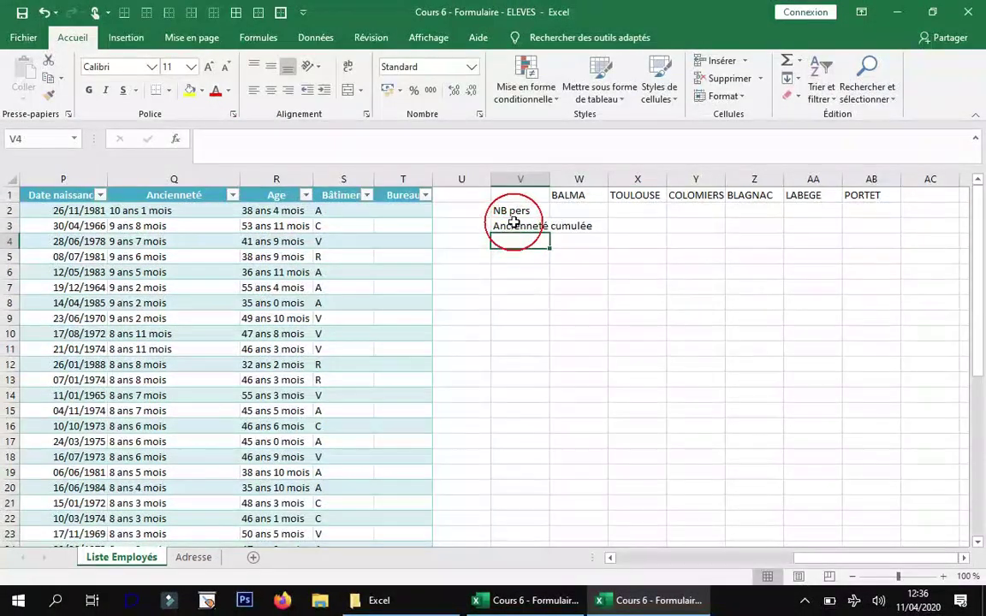
type("Ancienneté cumulée")
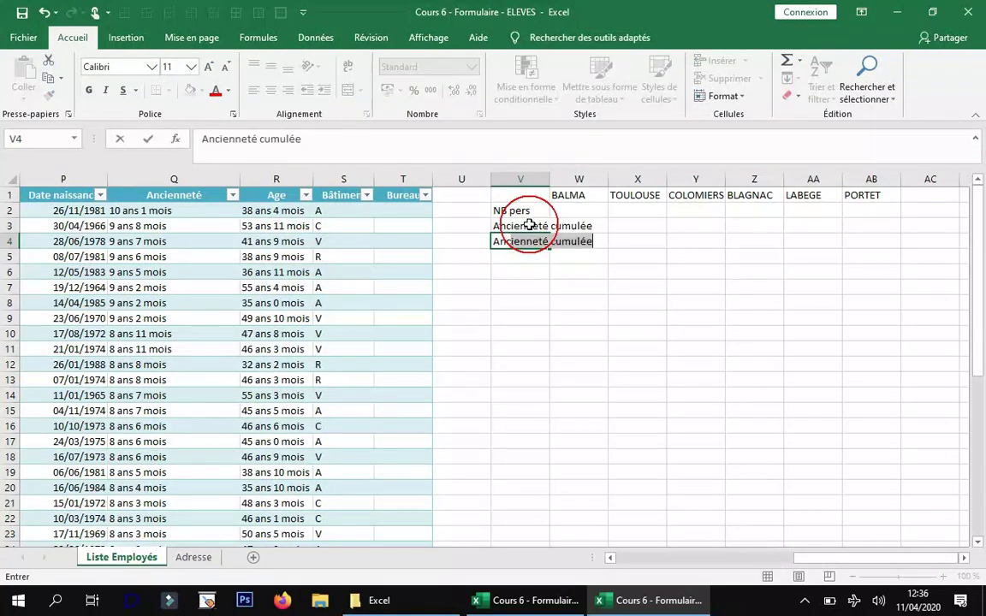
key("Tab")
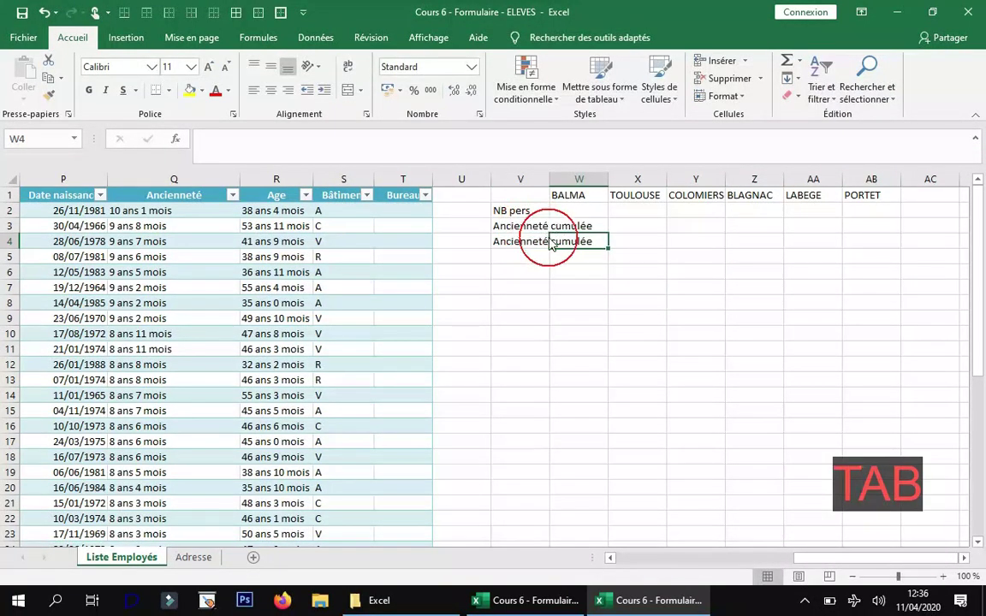
Change the label in V4 to "Ancienneté moyenne"
left_click(544, 240)
double_click(278, 140)
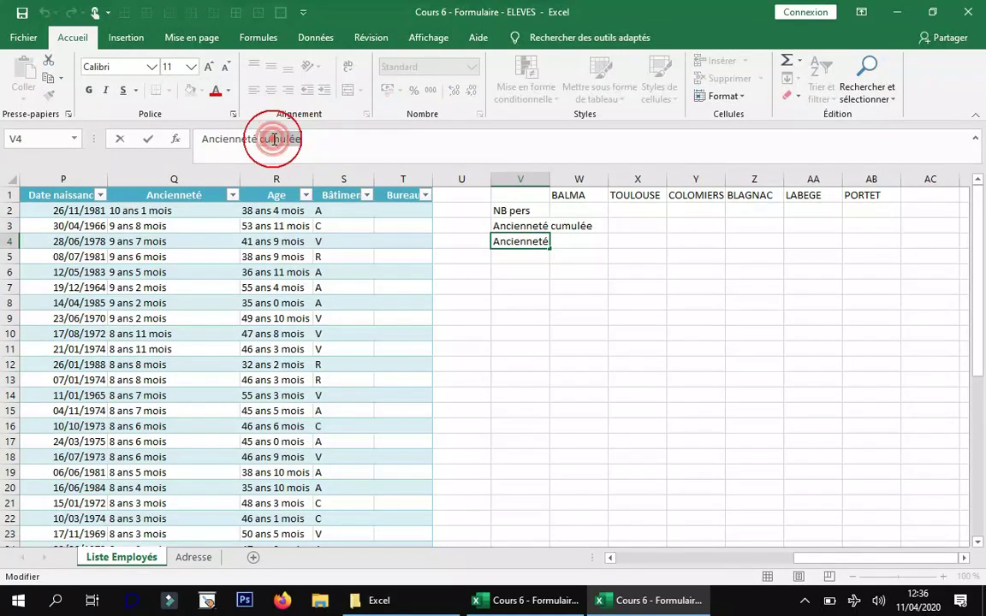
type("moyenne")
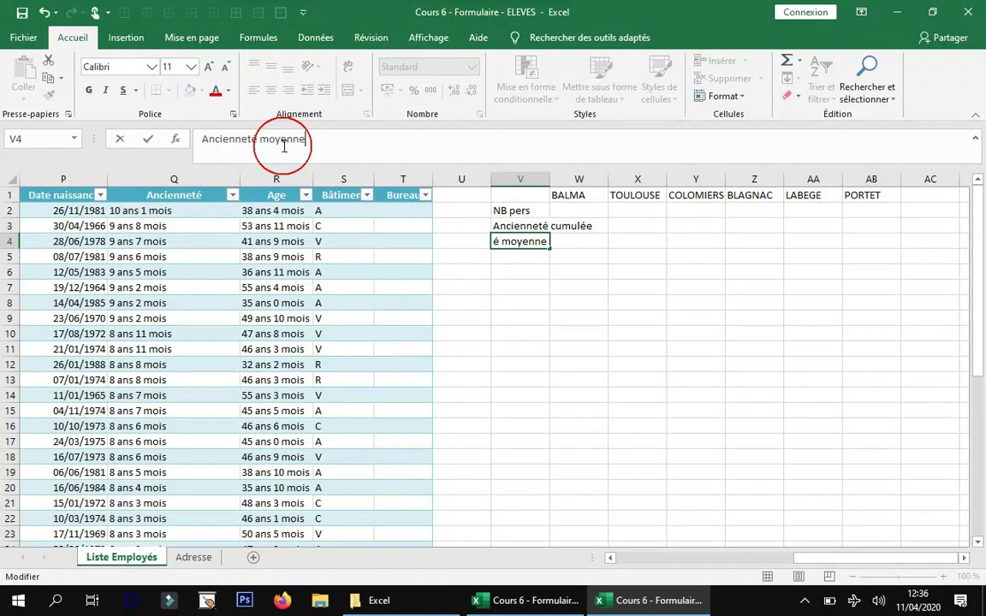
left_click(643, 318)
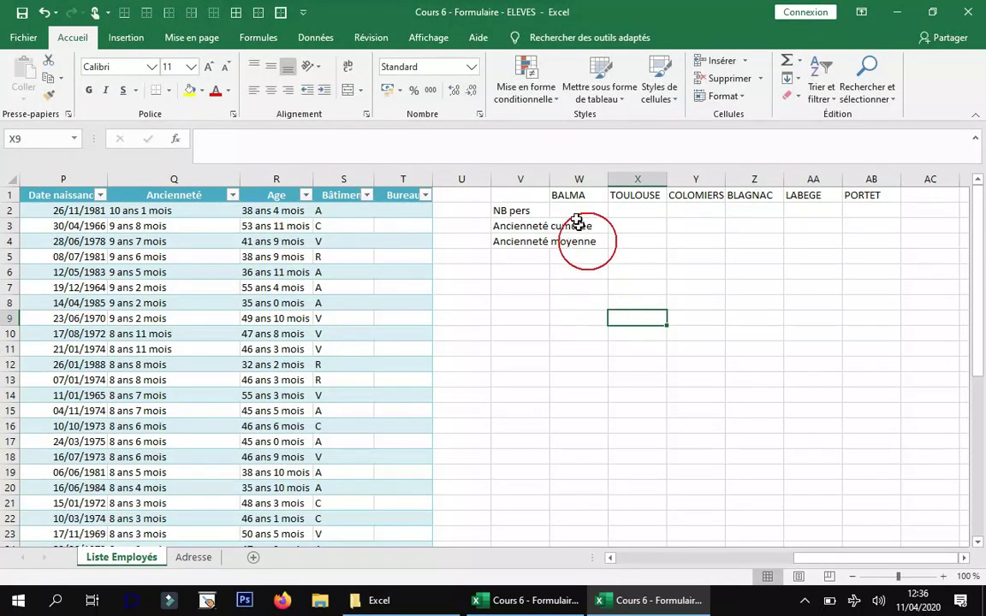
Auto-fit the width of column V to its labels and of columns W to AB to the city names
double_click(550, 179)
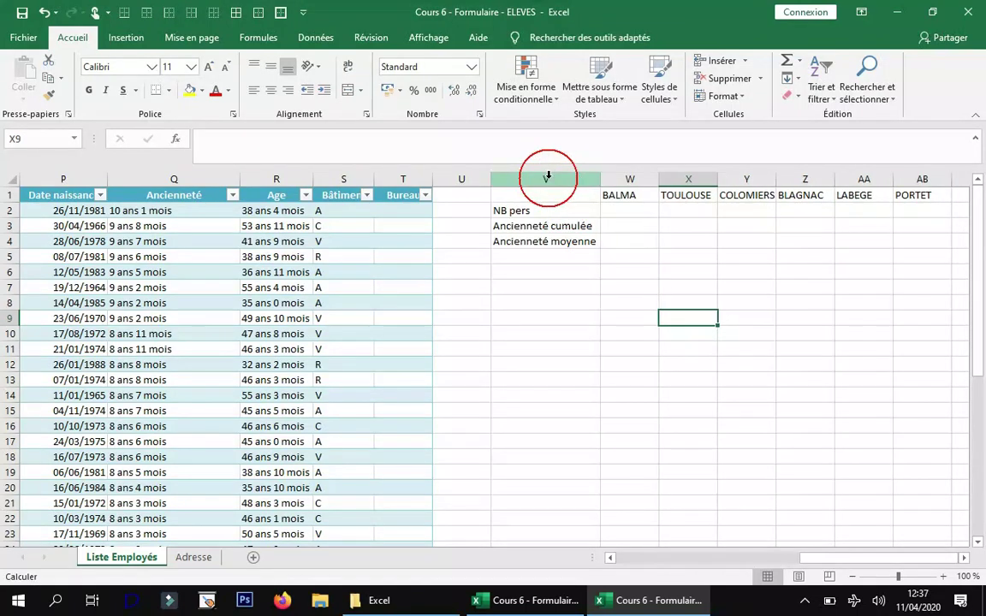
left_click_drag(631, 178, 905, 179)
double_click(660, 178)
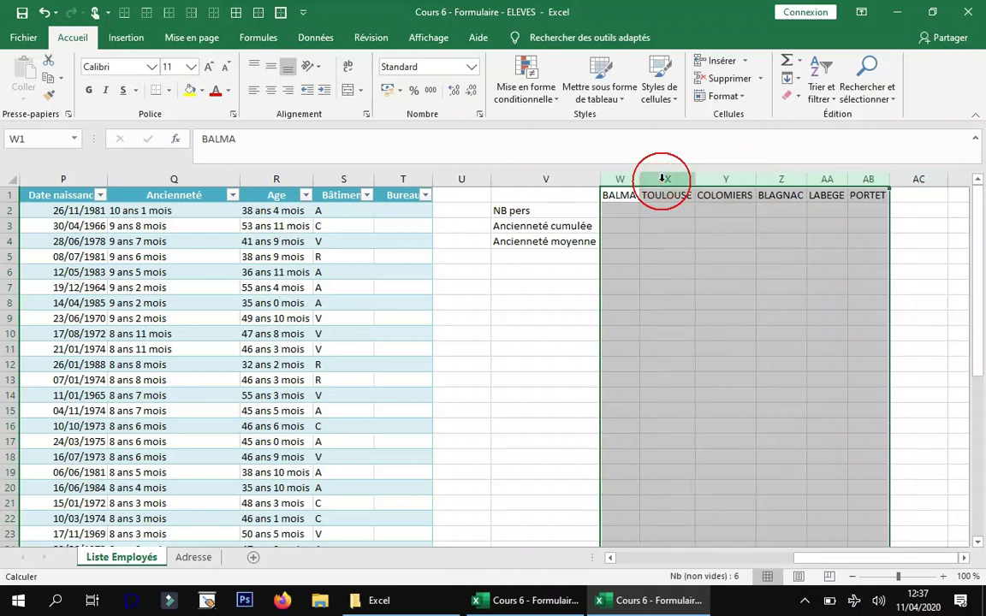
left_click(605, 316)
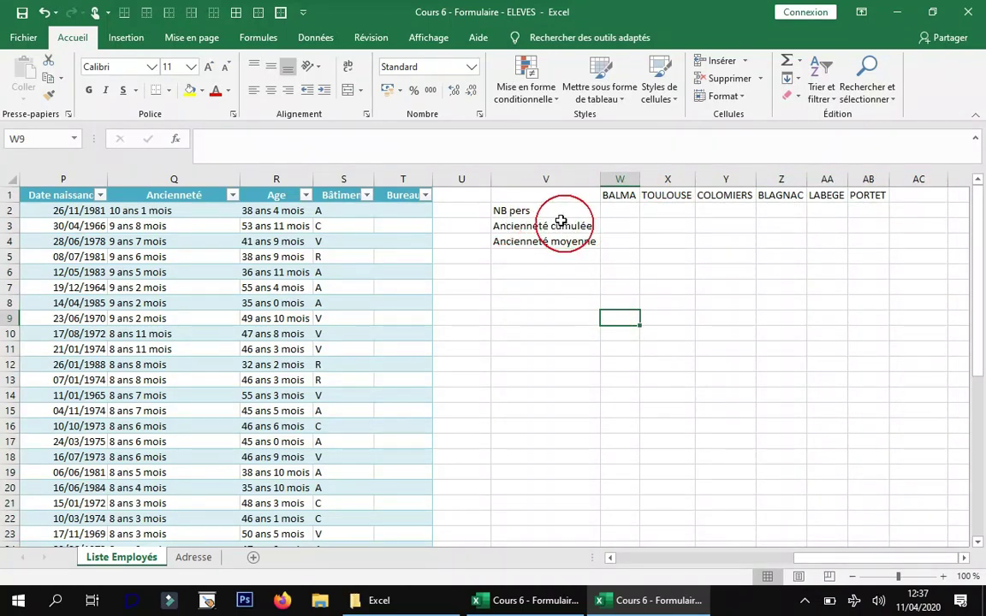
left_click(610, 209)
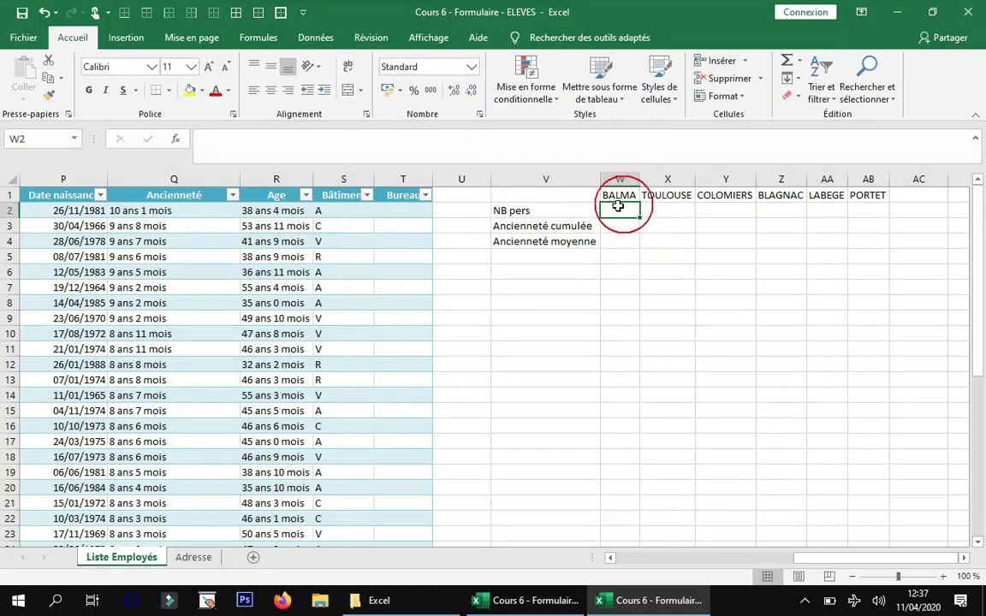
left_click_drag(801, 563, 802, 565)
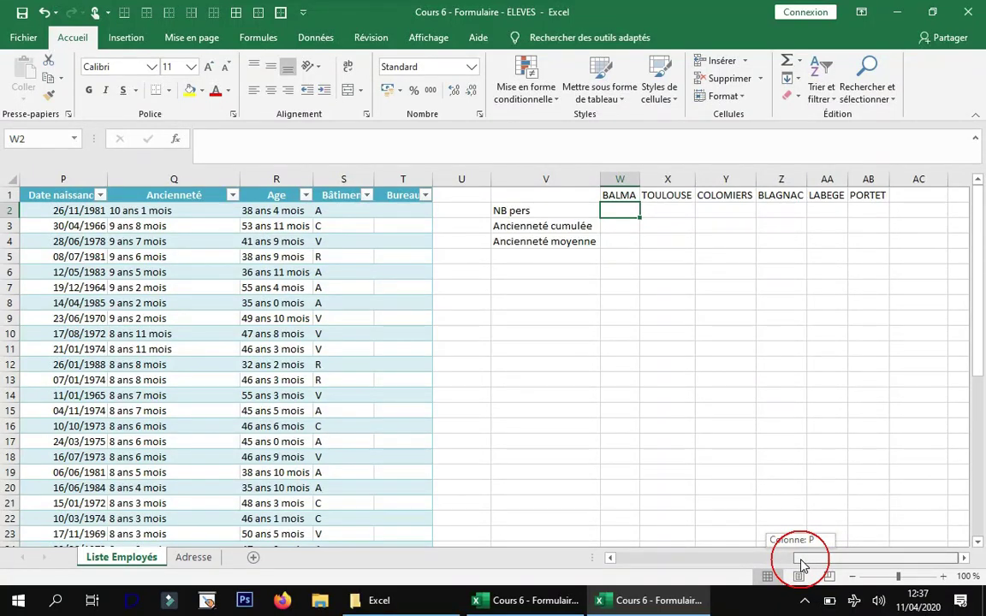
left_click_drag(781, 562, 809, 562)
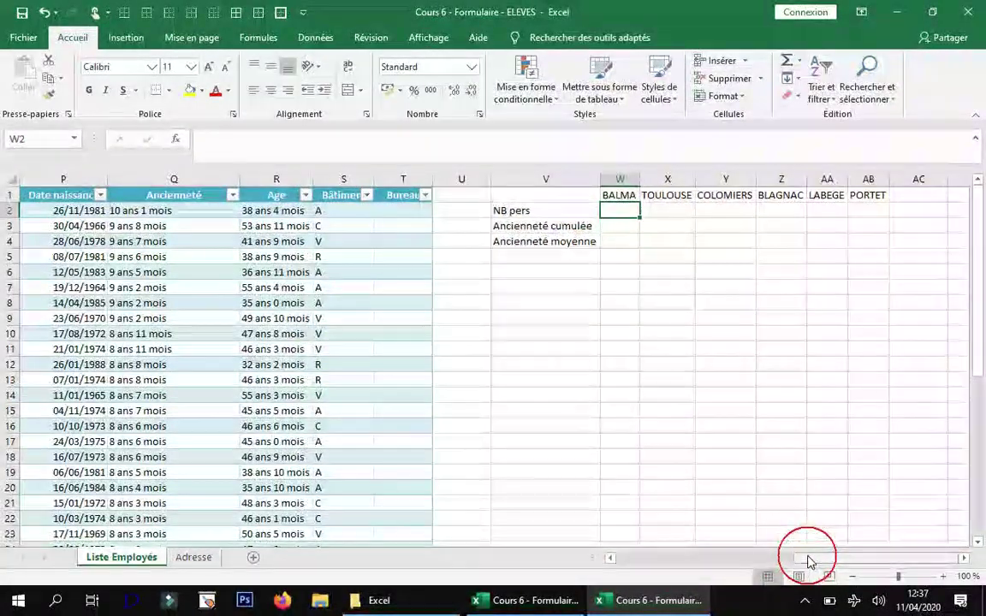
left_click(616, 218)
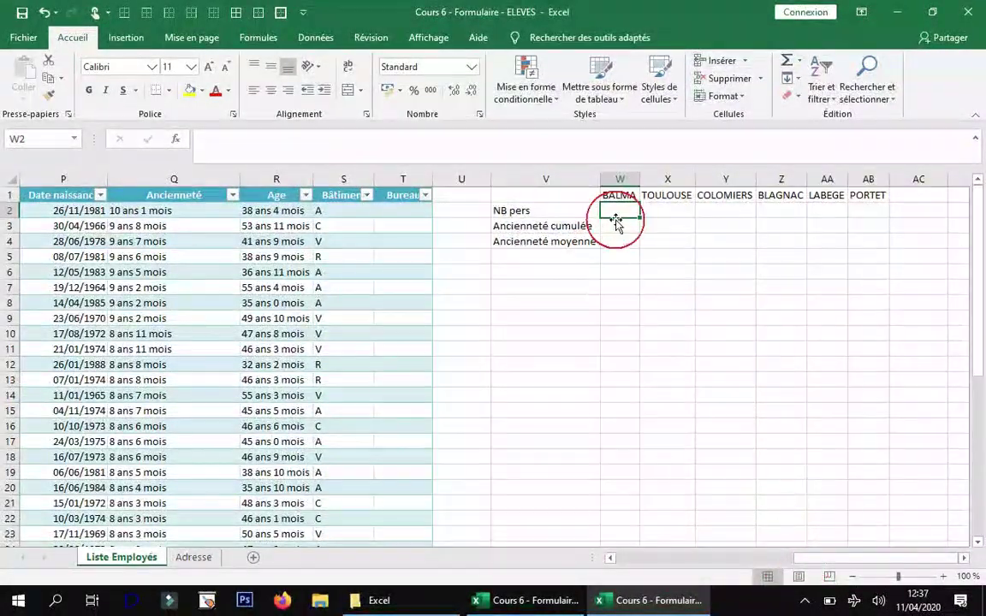
Enter the test formula =NB(TAB_Employes[Nom]) in V6 to count the entries of the Nom column
left_click(510, 269)
type("=")
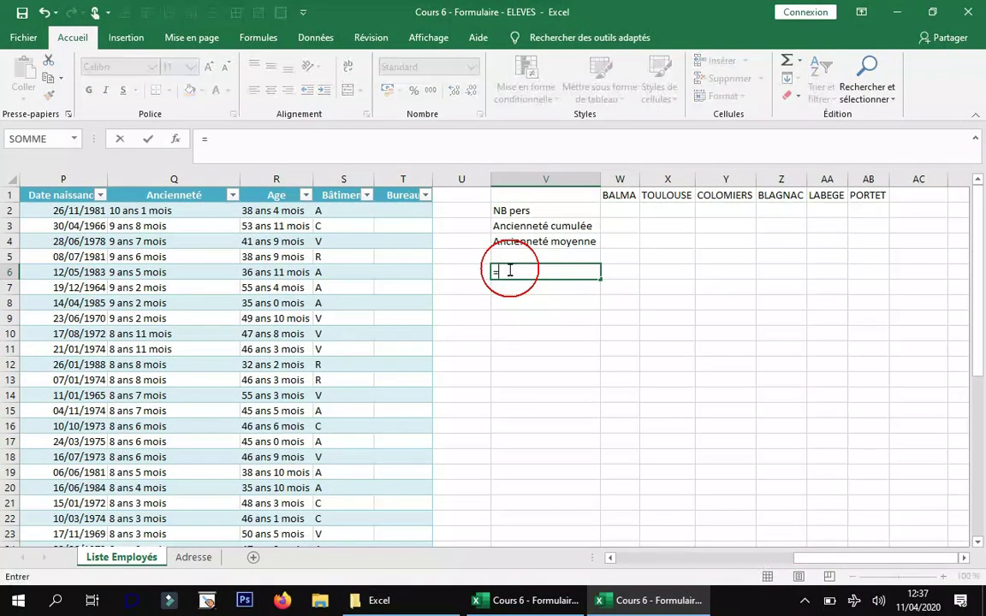
type("nb")
double_click(525, 286)
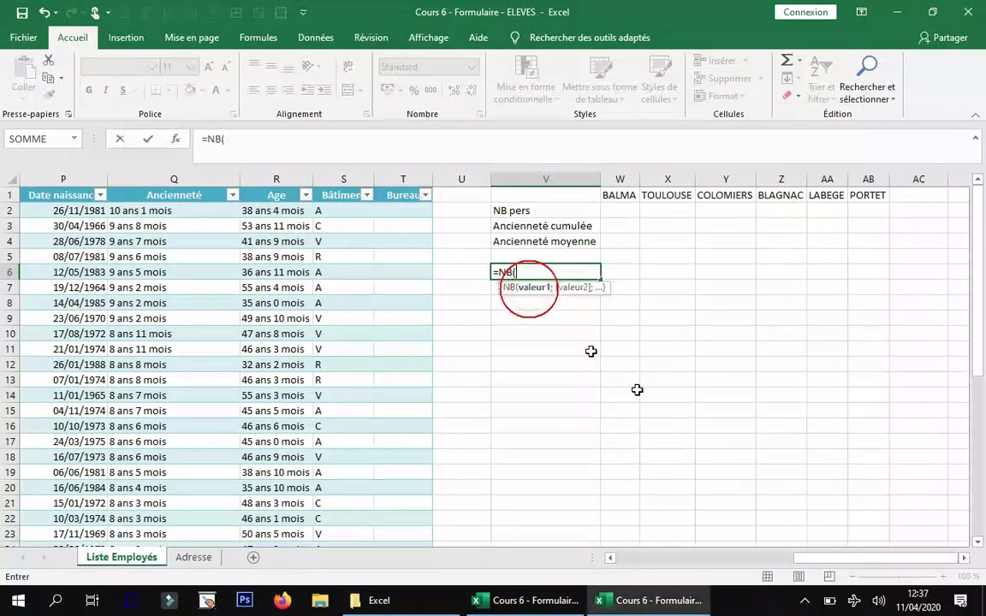
left_click_drag(812, 560, 646, 569)
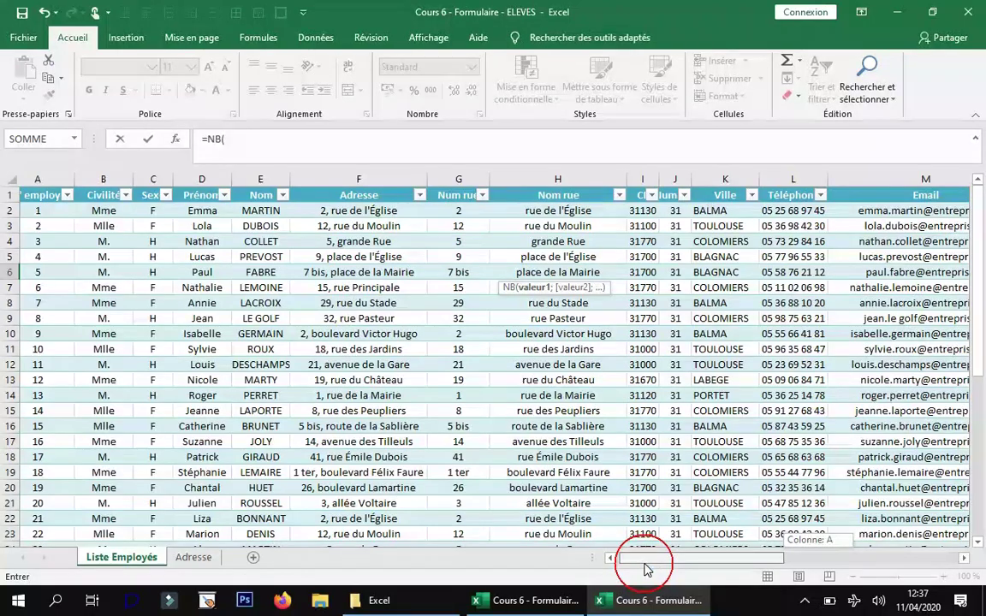
left_click_drag(646, 569, 807, 521)
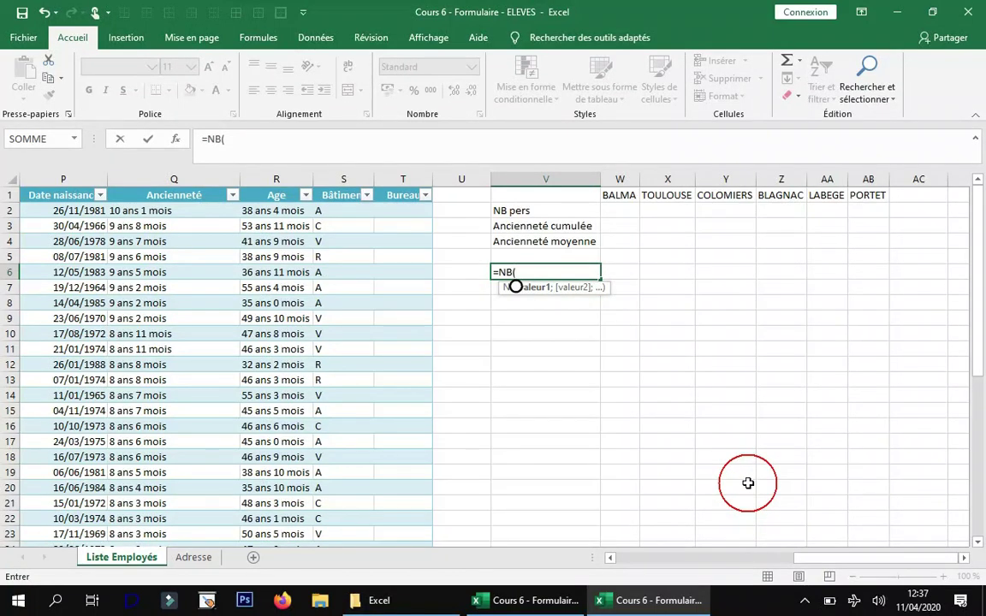
type("t")
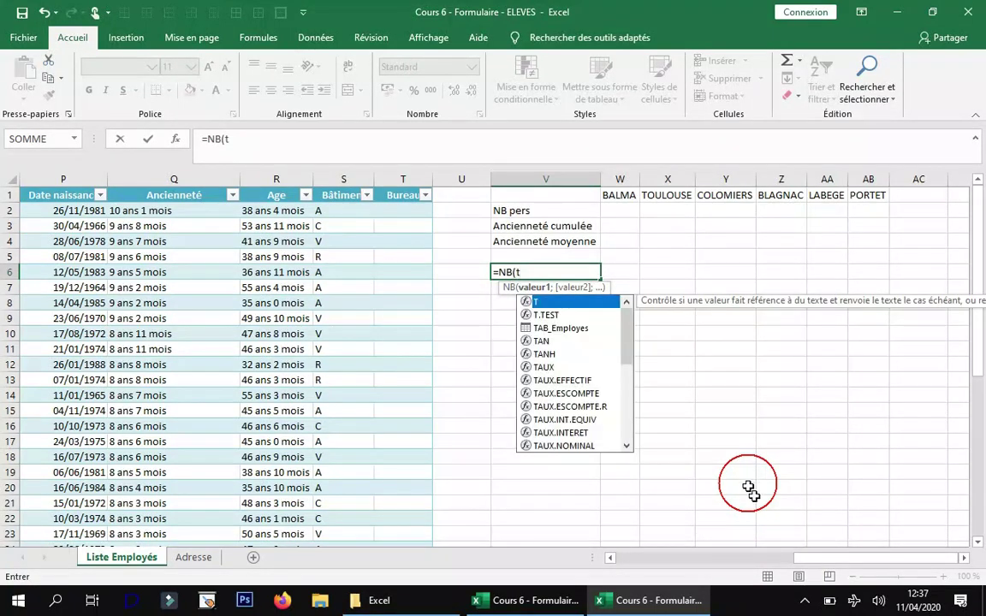
double_click(584, 328)
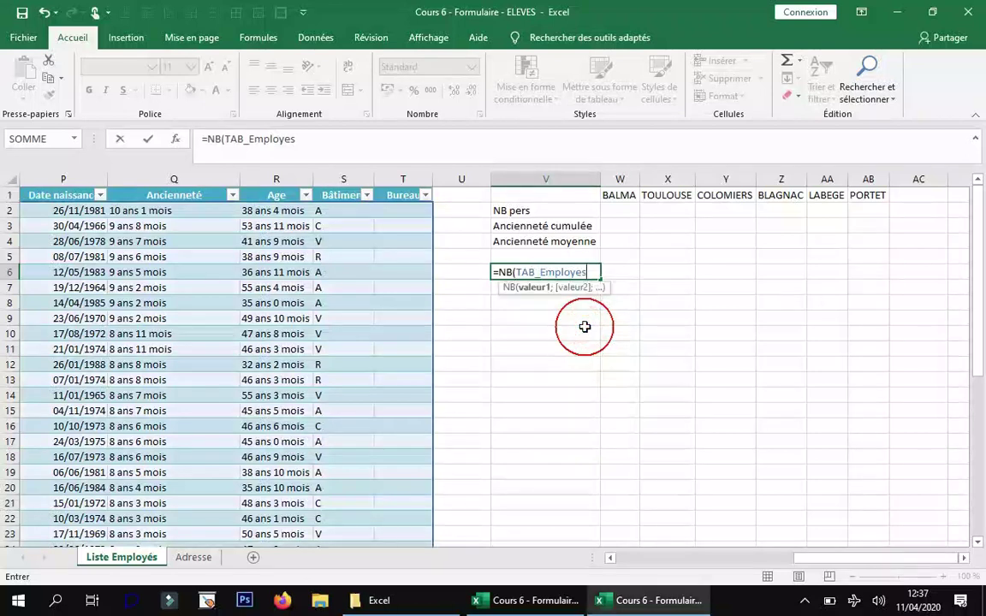
key("alt")
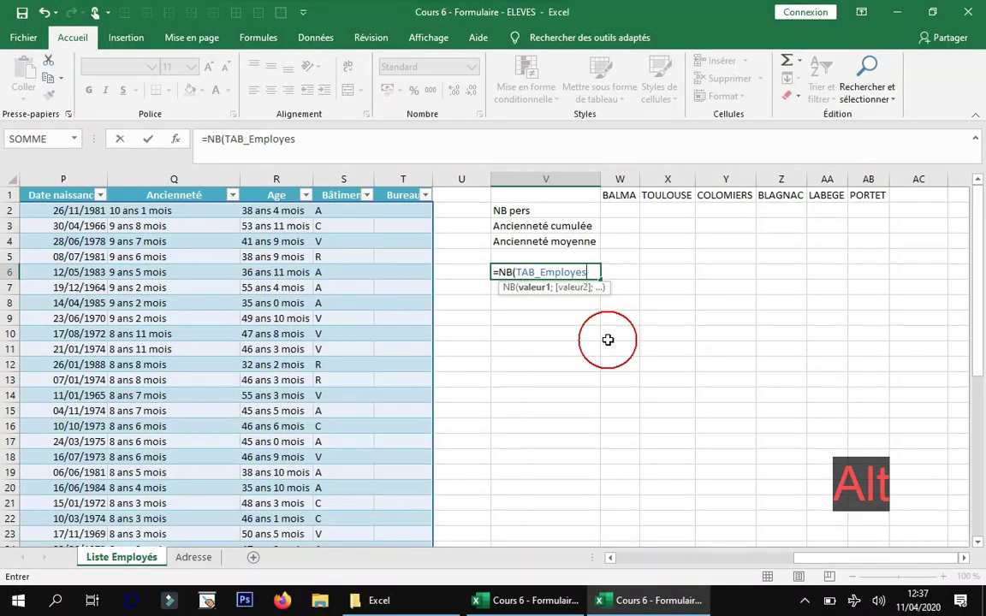
type("[")
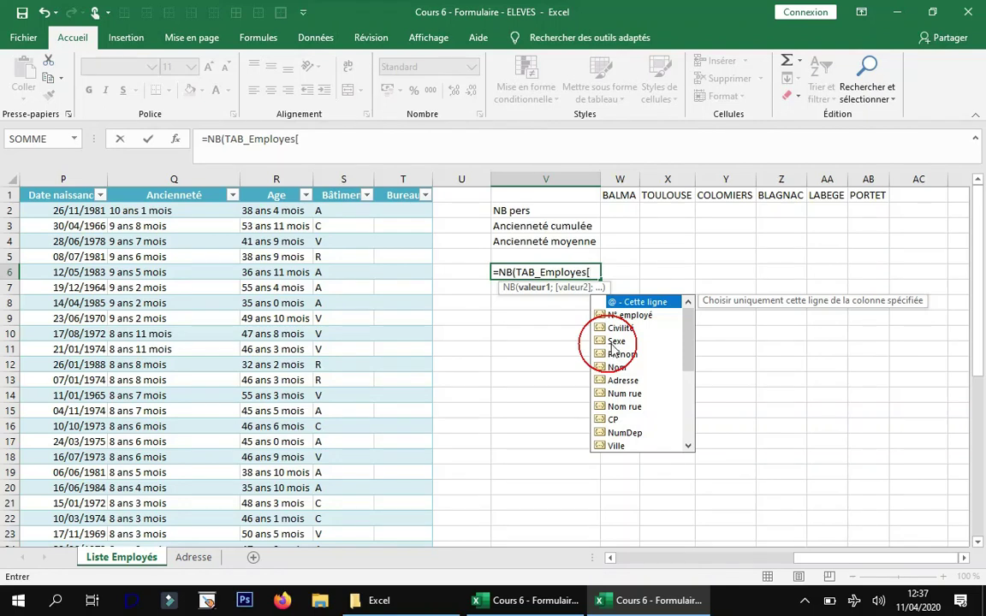
double_click(616, 366)
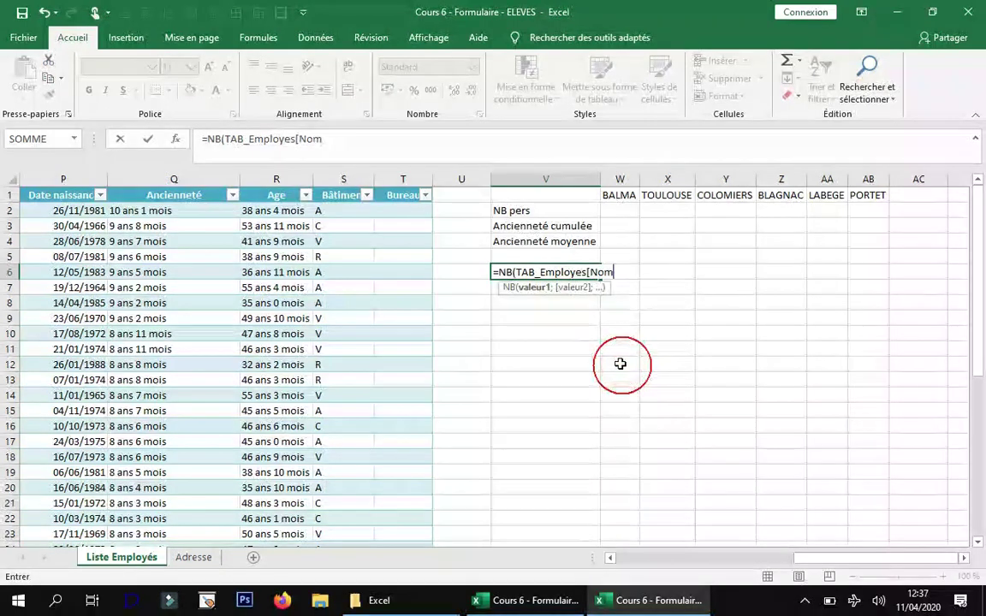
type("]")
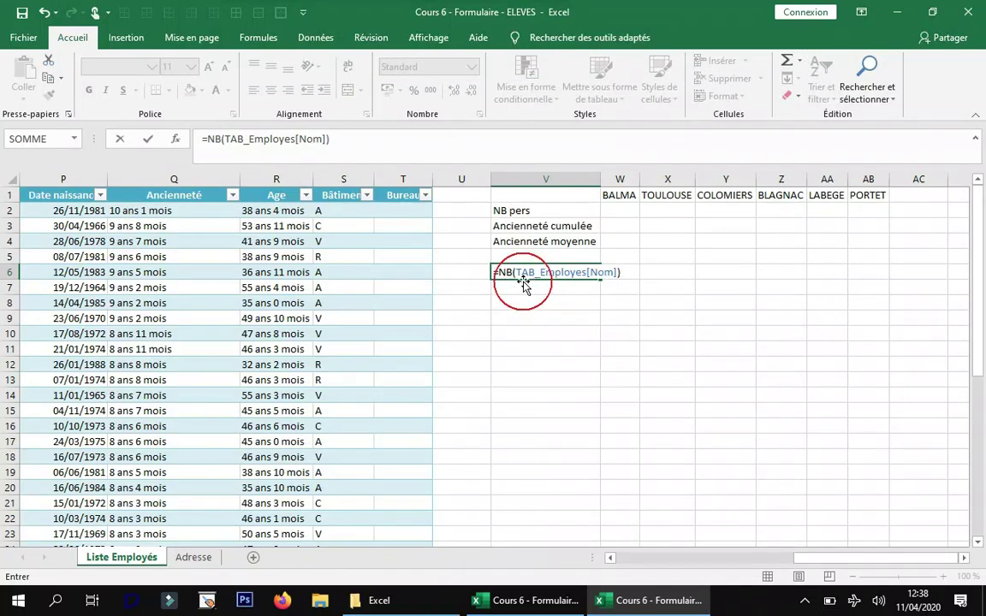
key("Return")
Replace the NB function in V6 with NBVAL so the formula reads =NBVAL(TAB_Employes[Nom])
left_click(571, 274)
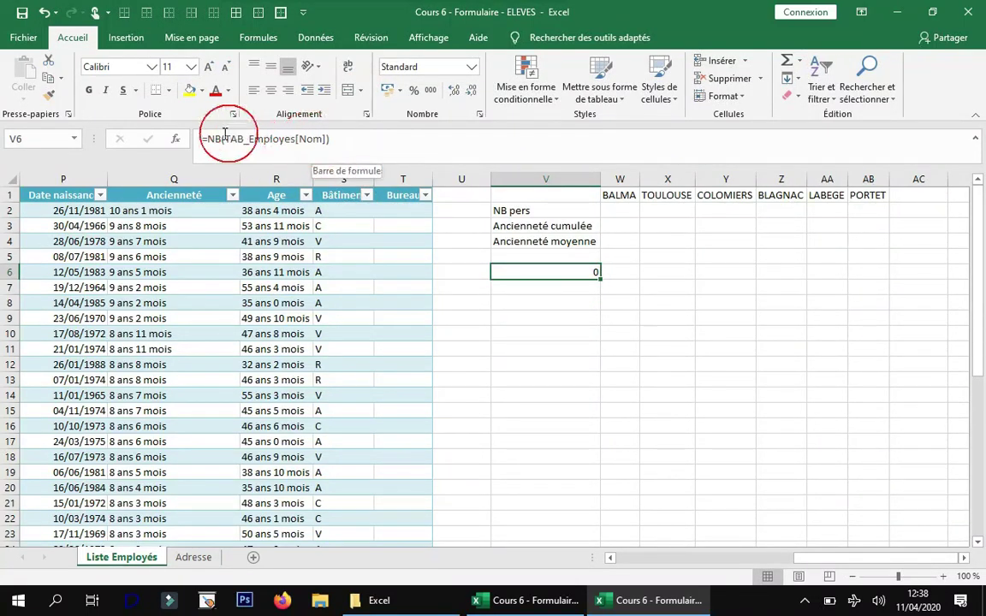
left_click(222, 138)
left_click(274, 153)
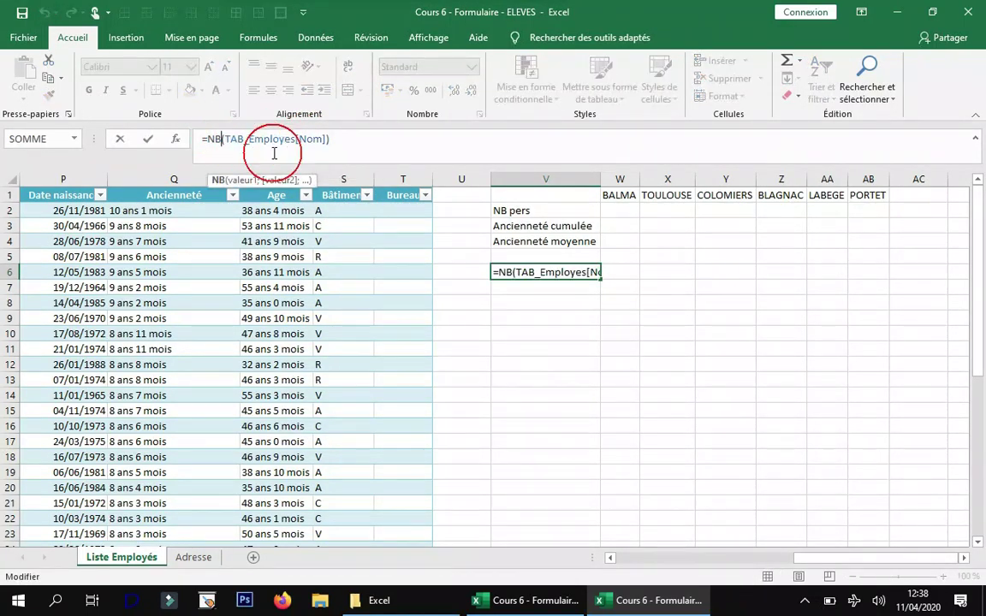
type("VAL")
key("Return")
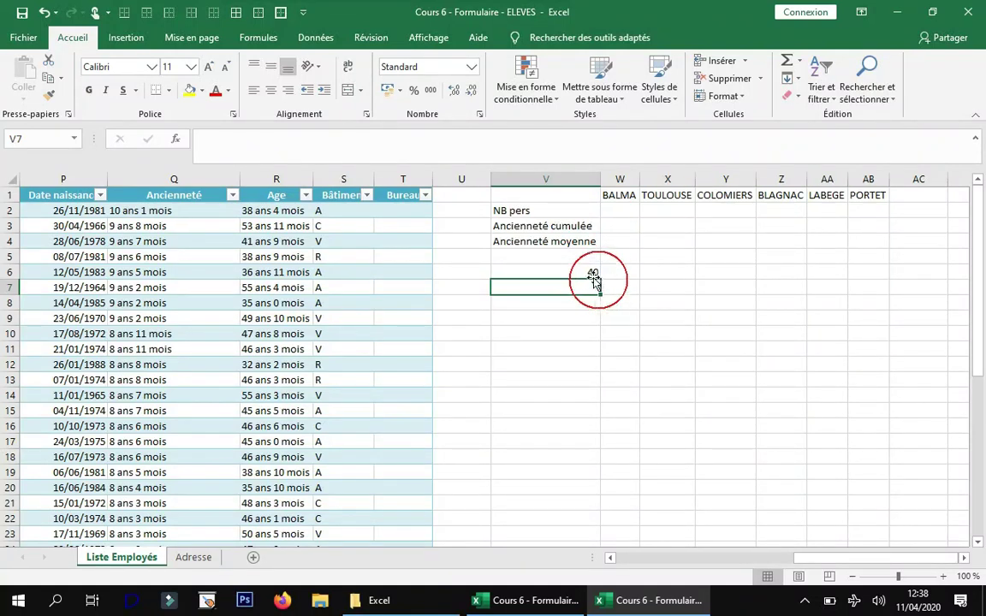
Rewrite the V6 formula as =NB(TAB_Employes[N° employé]) and delete this test formula once it is entered
left_click(590, 272)
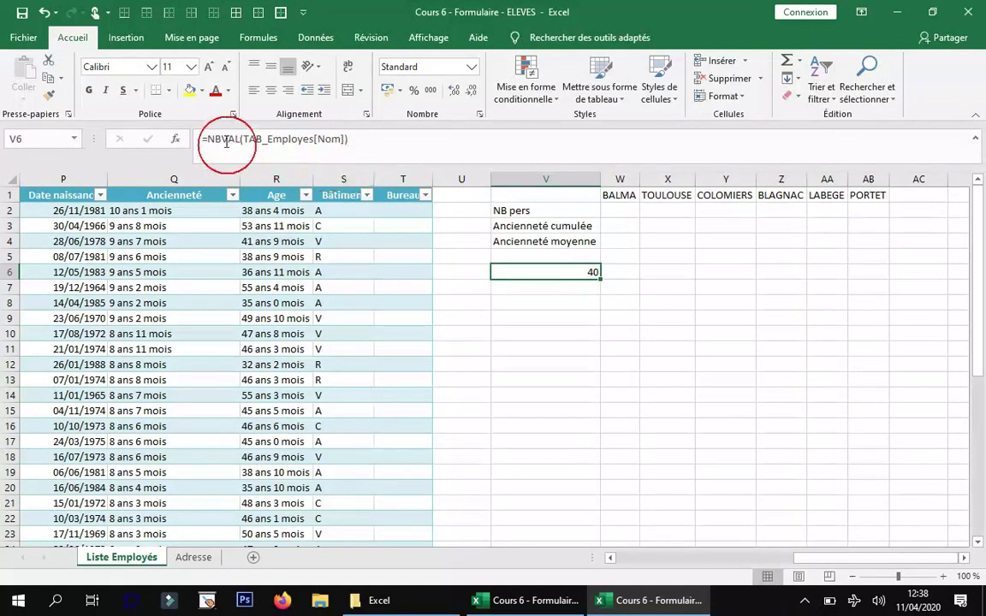
left_click_drag(239, 138, 222, 138)
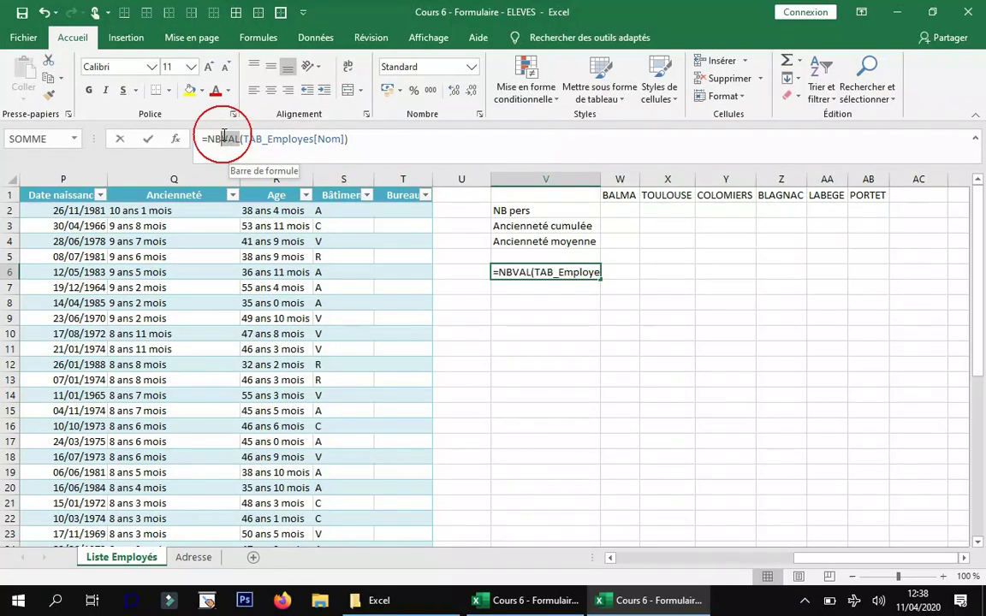
key("BackSpace")
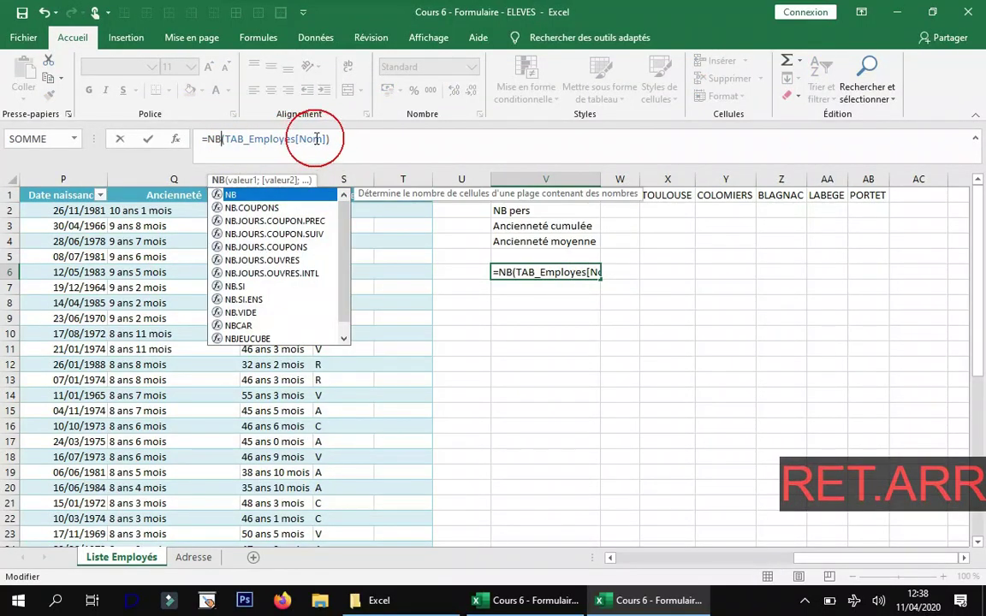
left_click_drag(324, 138, 304, 139)
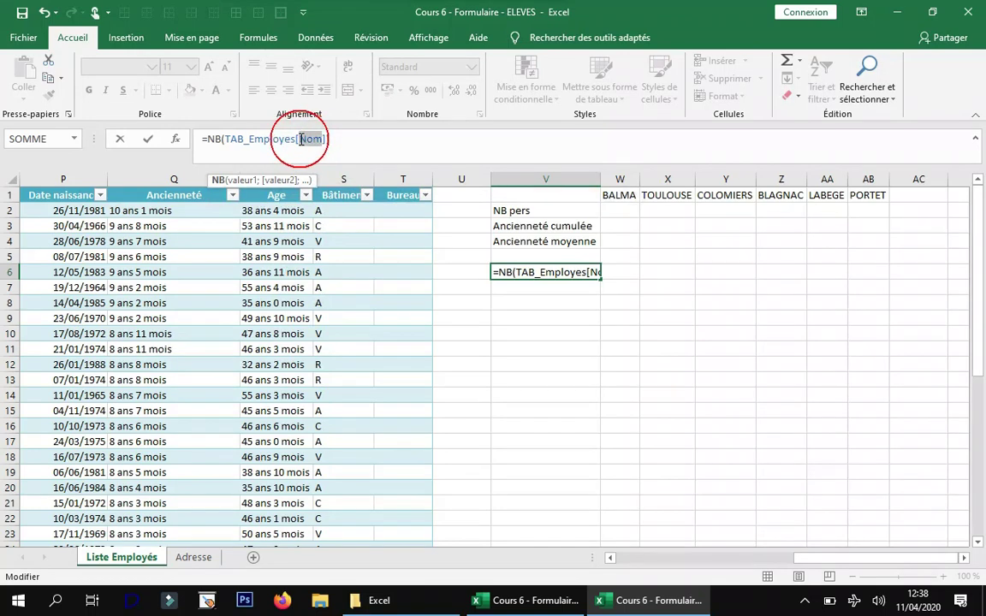
key("BackSpace")
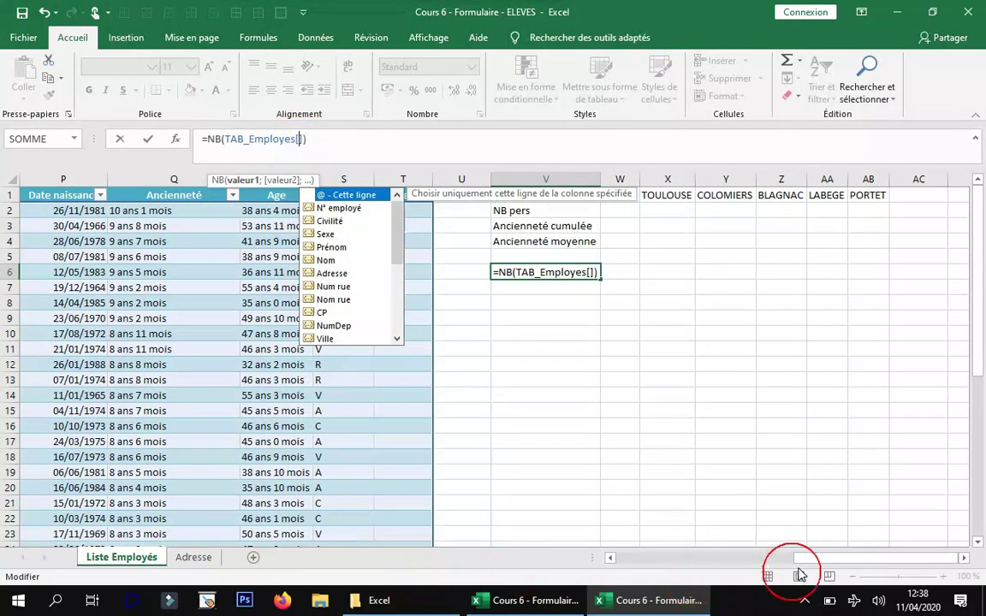
double_click(350, 211)
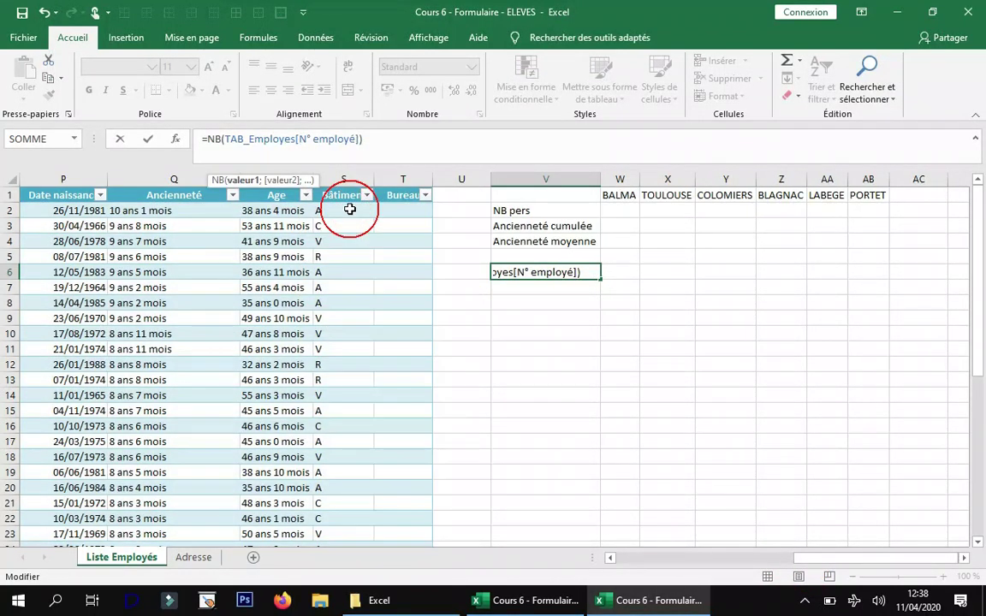
key("Return")
left_click(581, 273)
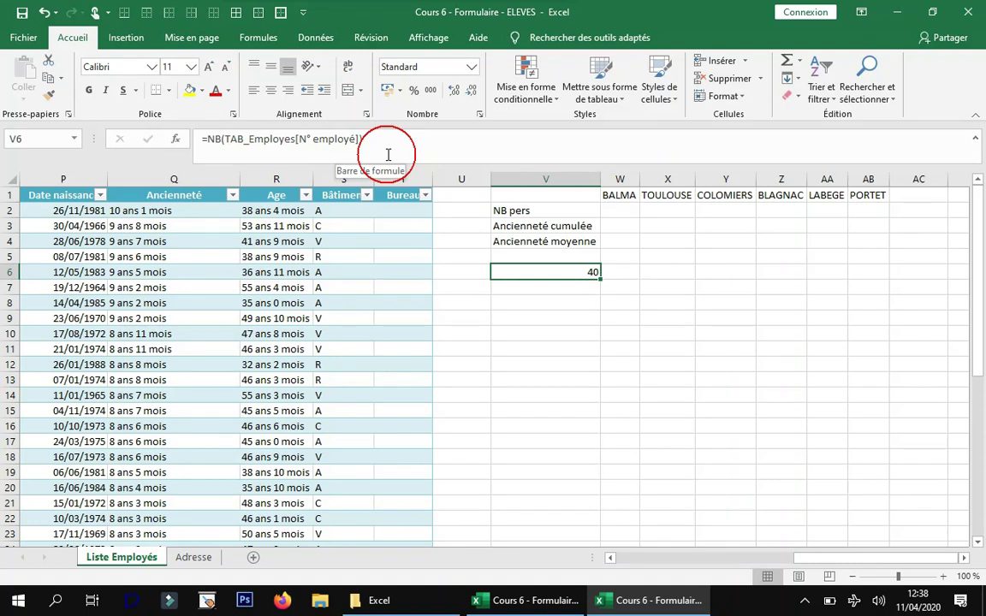
key("Delete")
Enter the formula =NB.SI(TAB_Employes[Ville];W1) in W2 to count the employees living in BALMA
left_click(627, 210)
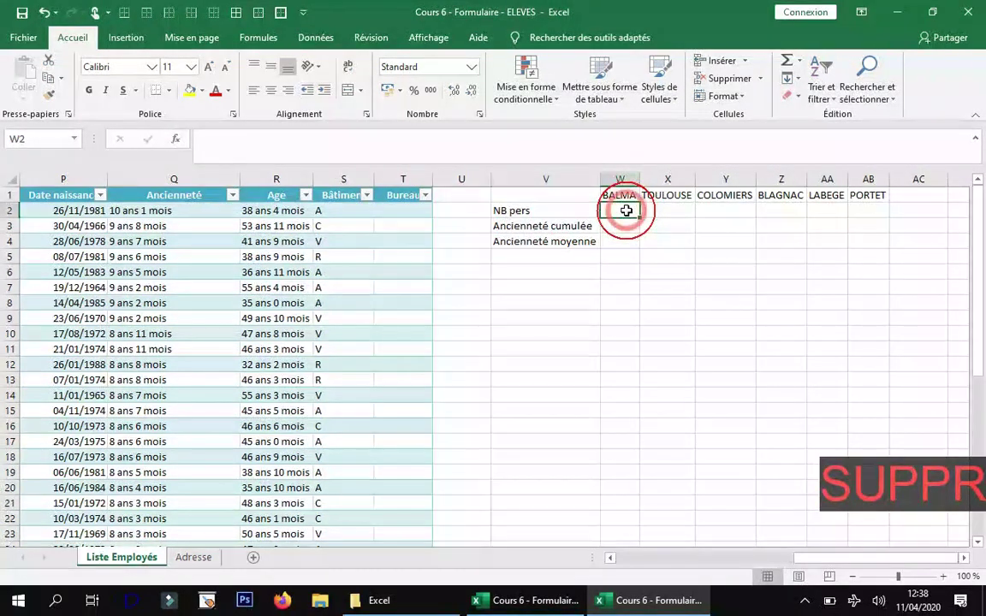
type("=")
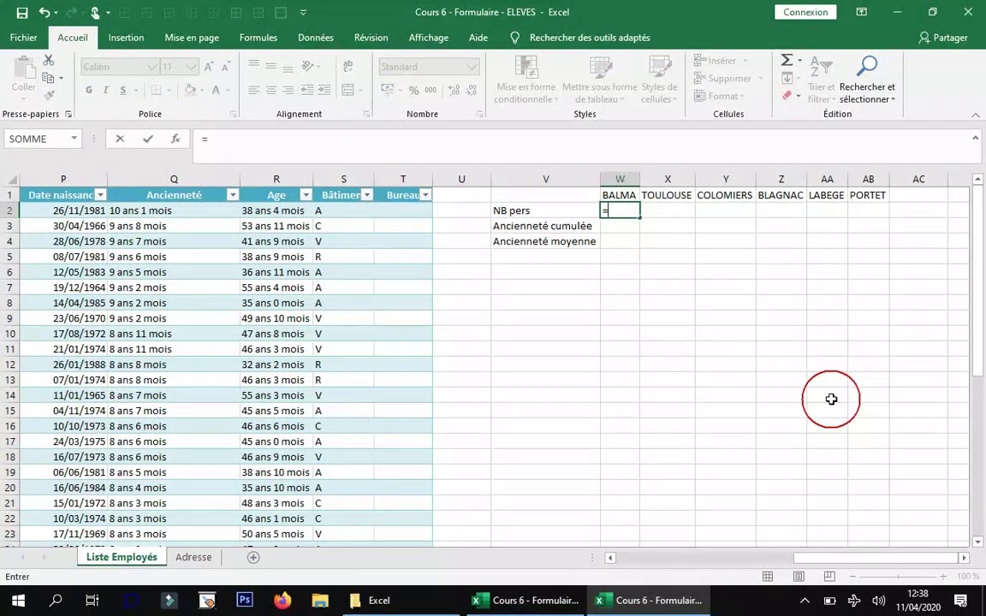
type("NB.")
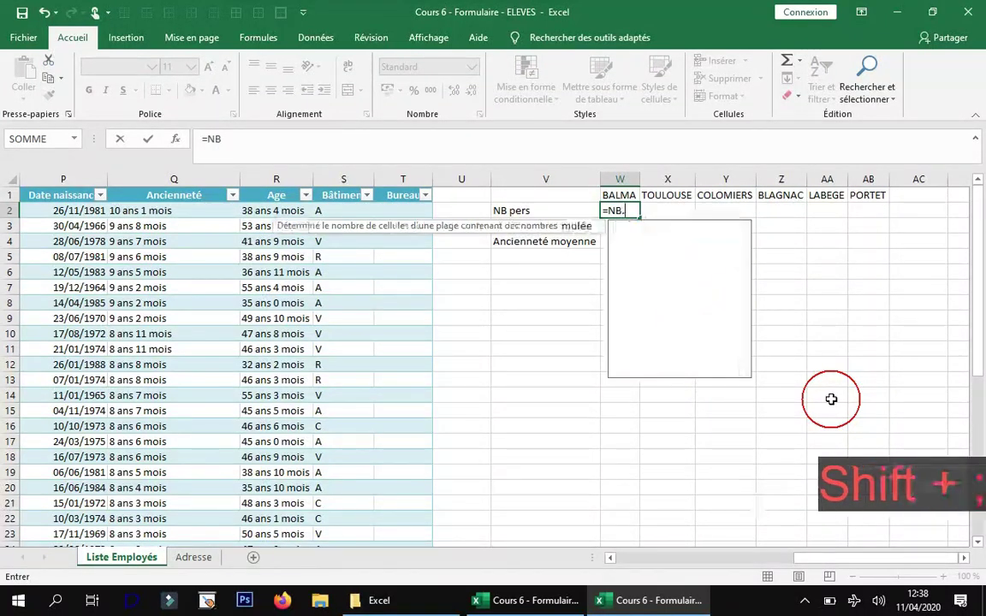
double_click(635, 305)
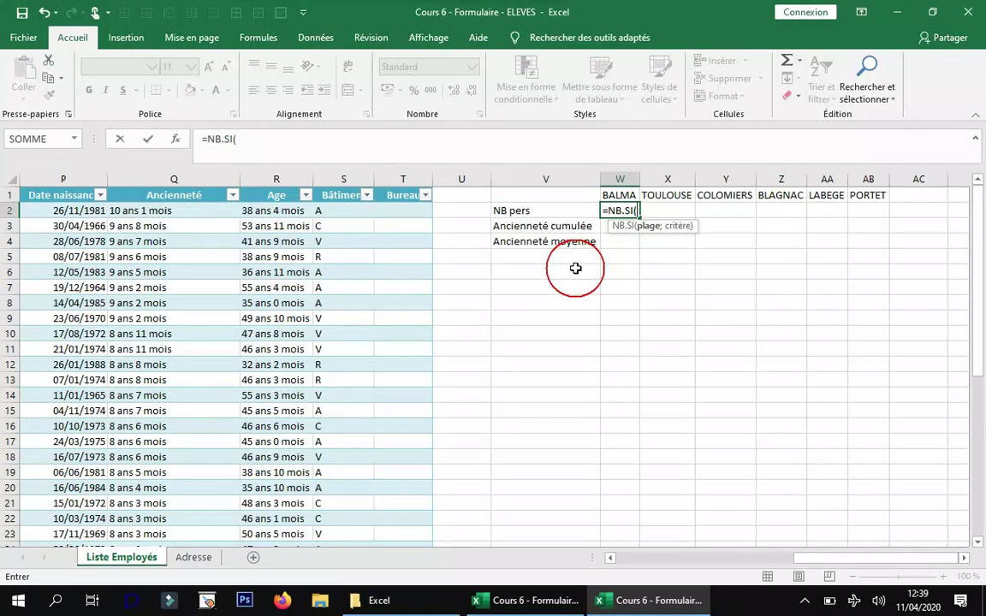
type("t")
double_click(678, 263)
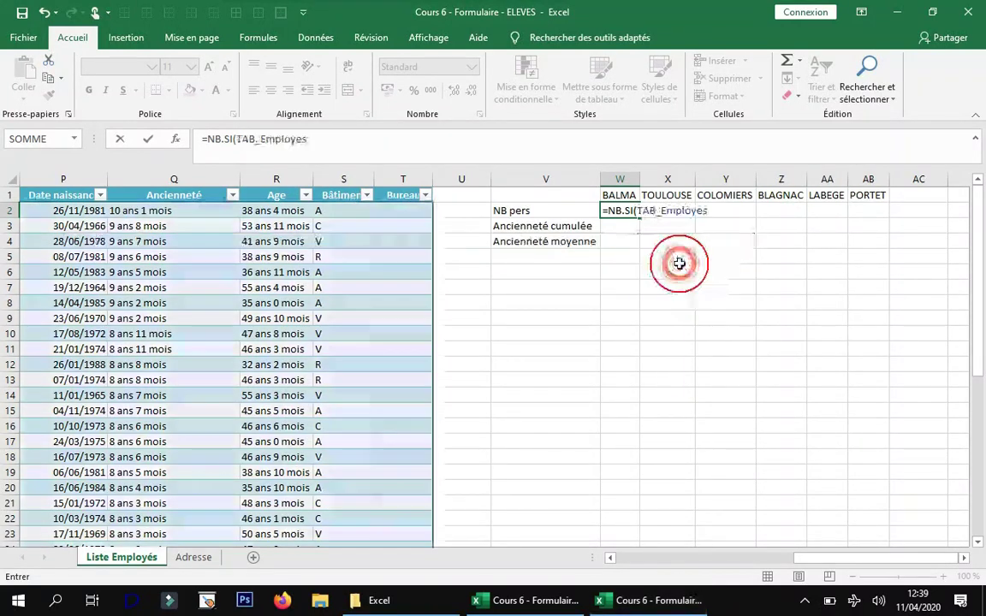
type("[")
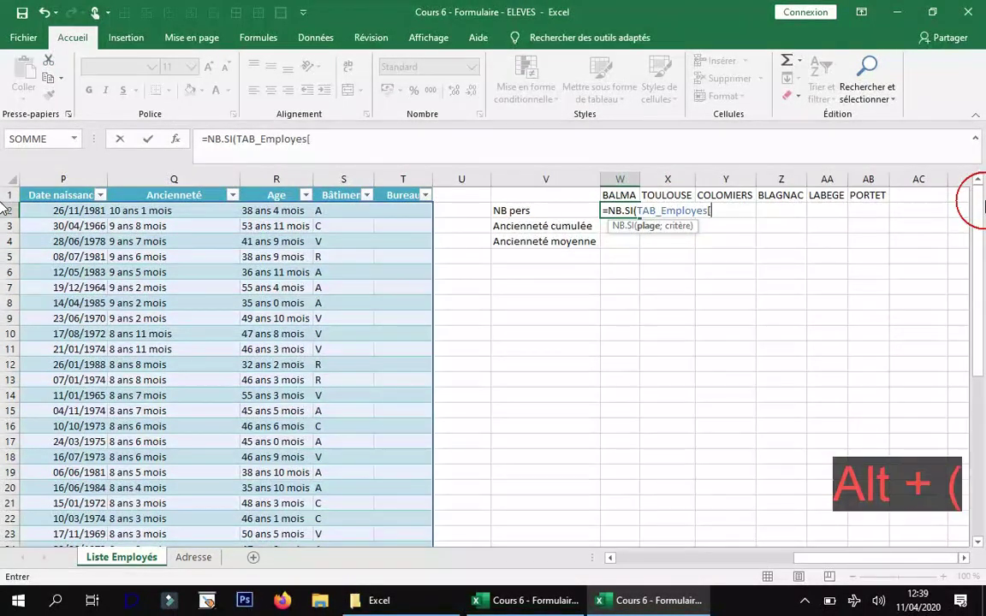
key("BackSpace")
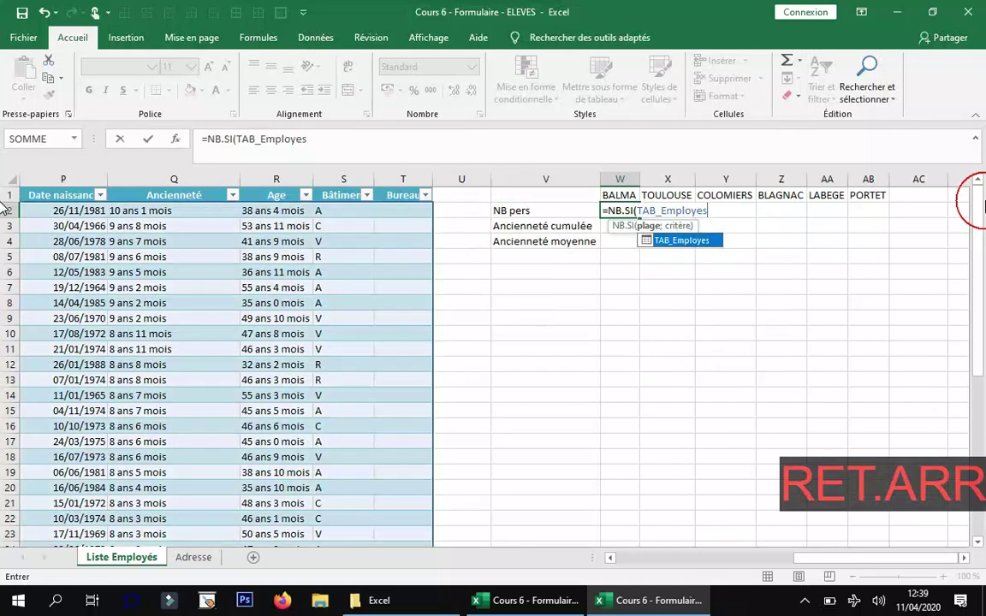
type("[")
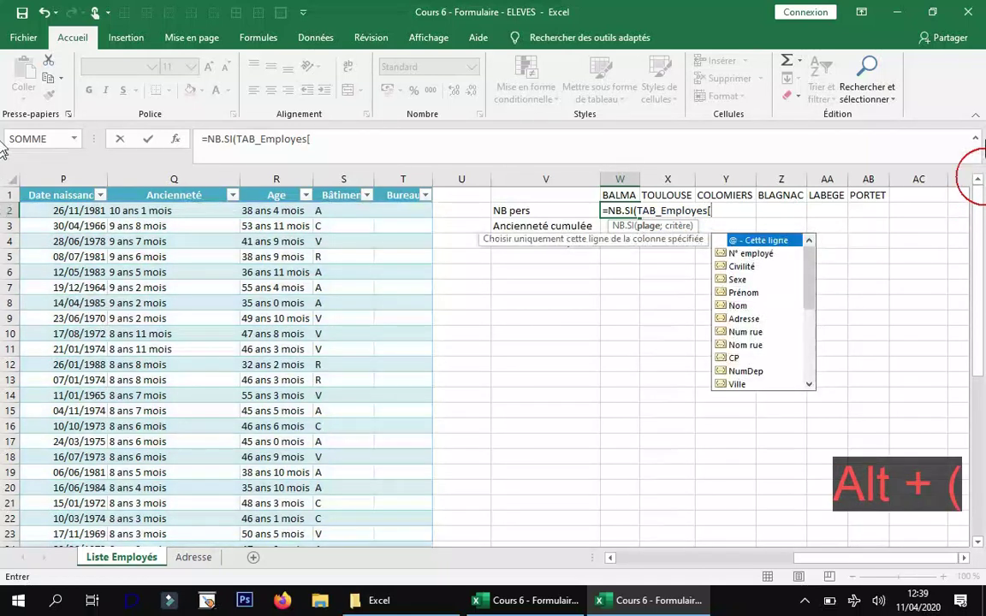
double_click(741, 384)
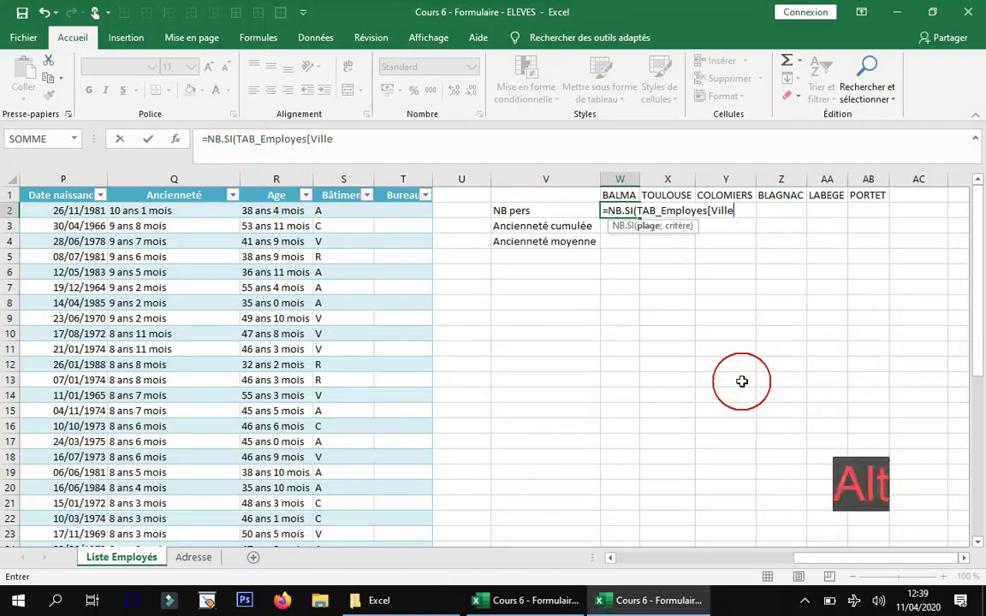
type("];")
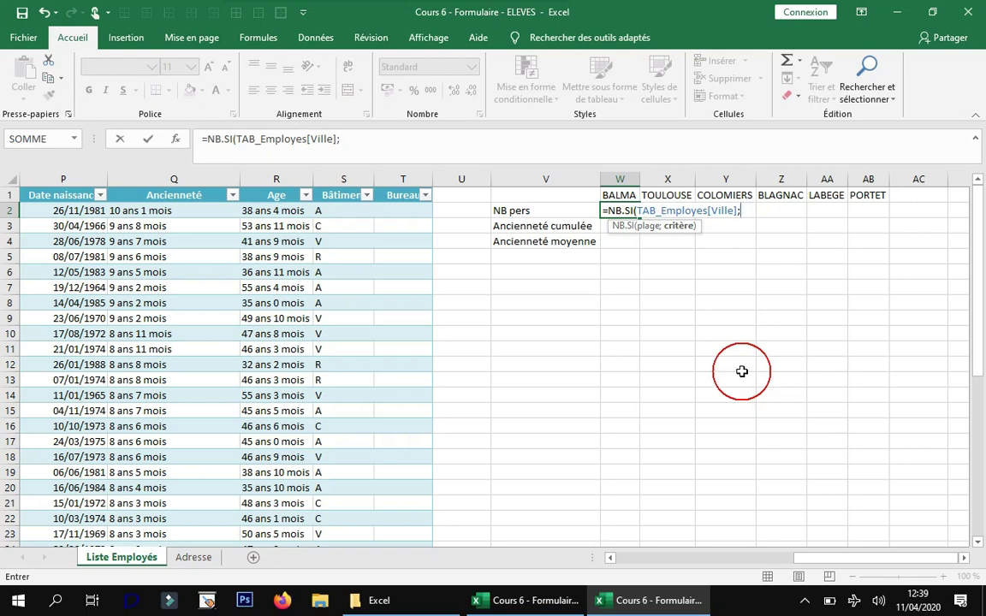
left_click(624, 195)
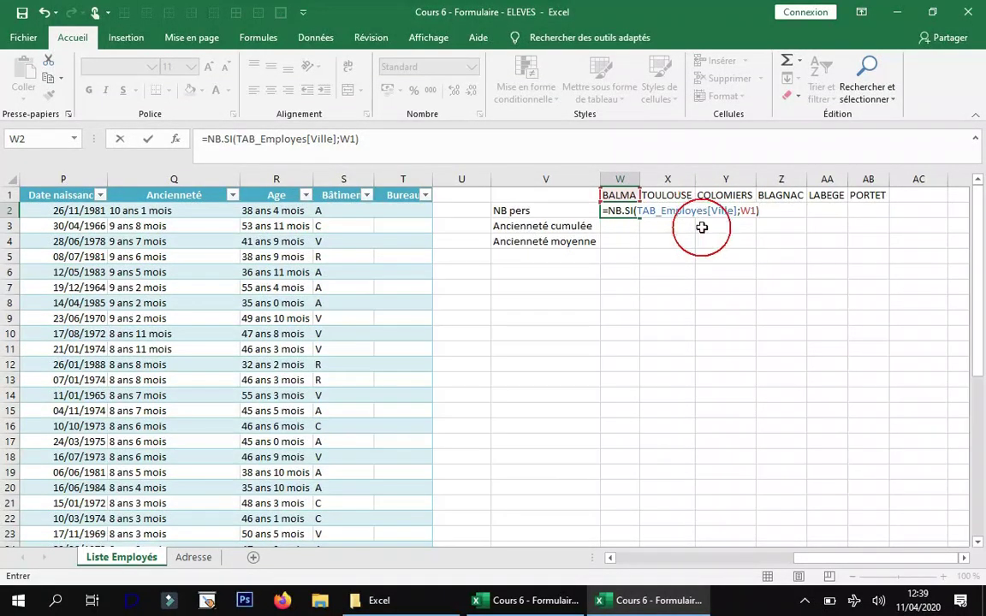
key("Return")
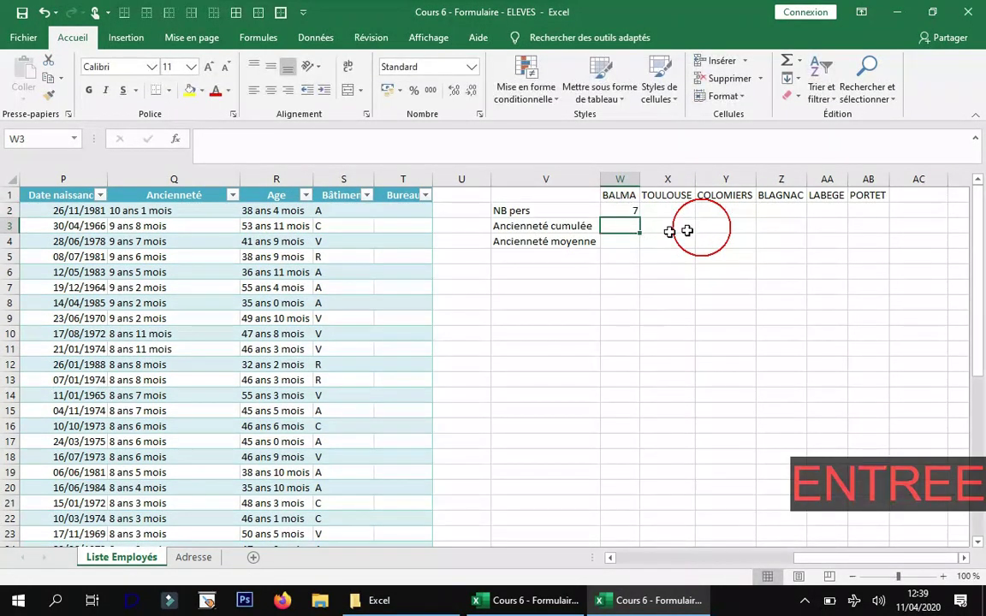
Try to autofill the W2 formula across to AB2 and inspect the column reference it uses in AB2
left_click(630, 211)
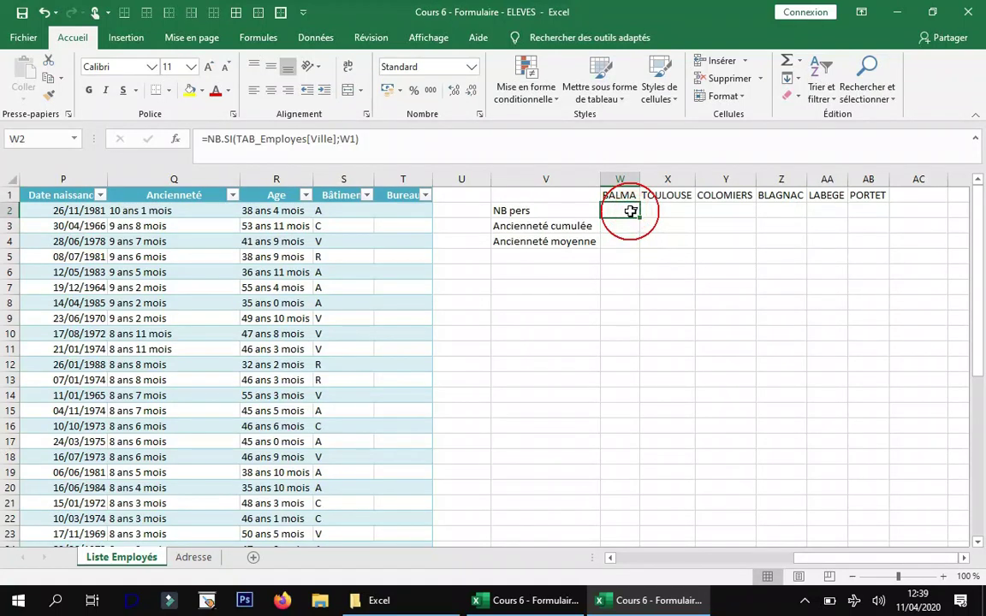
left_click_drag(640, 216, 881, 216)
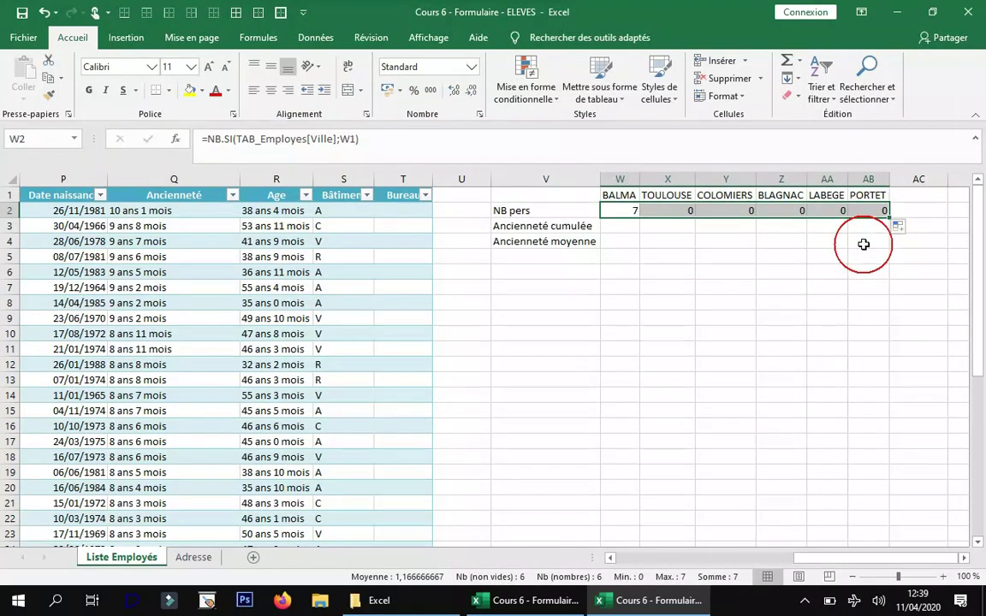
left_click(872, 211)
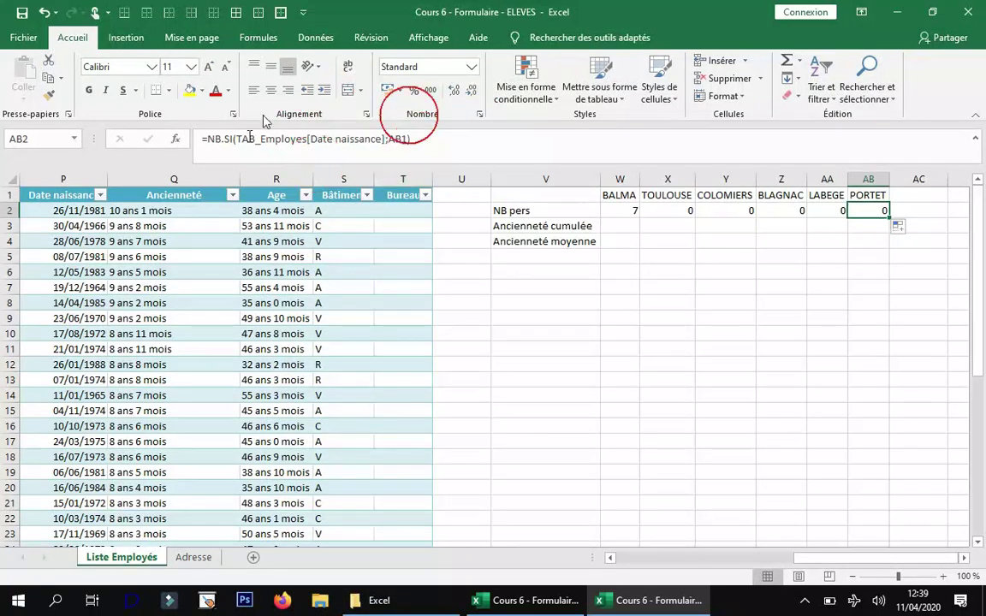
left_click(438, 140)
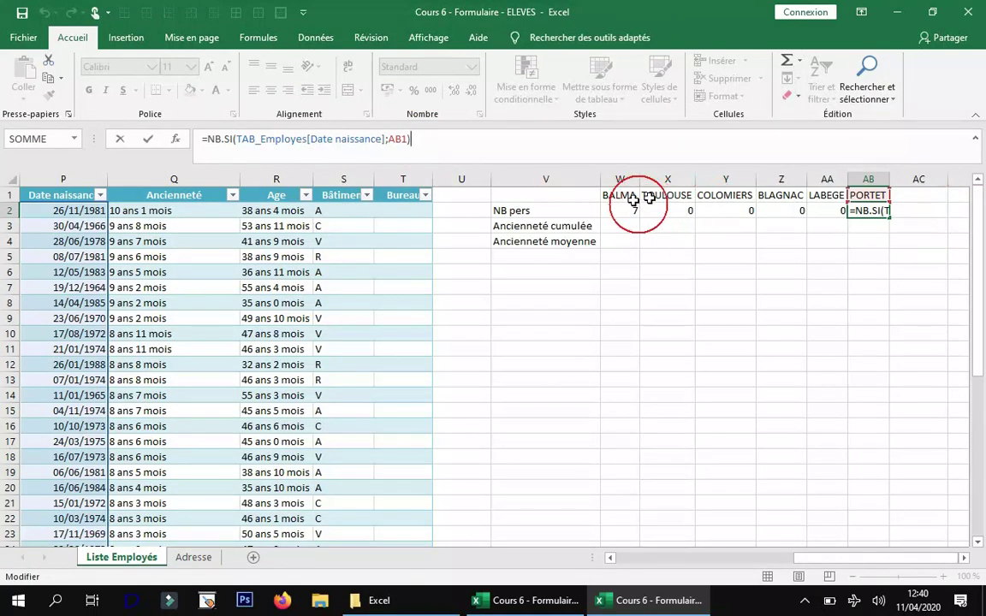
left_click(873, 210)
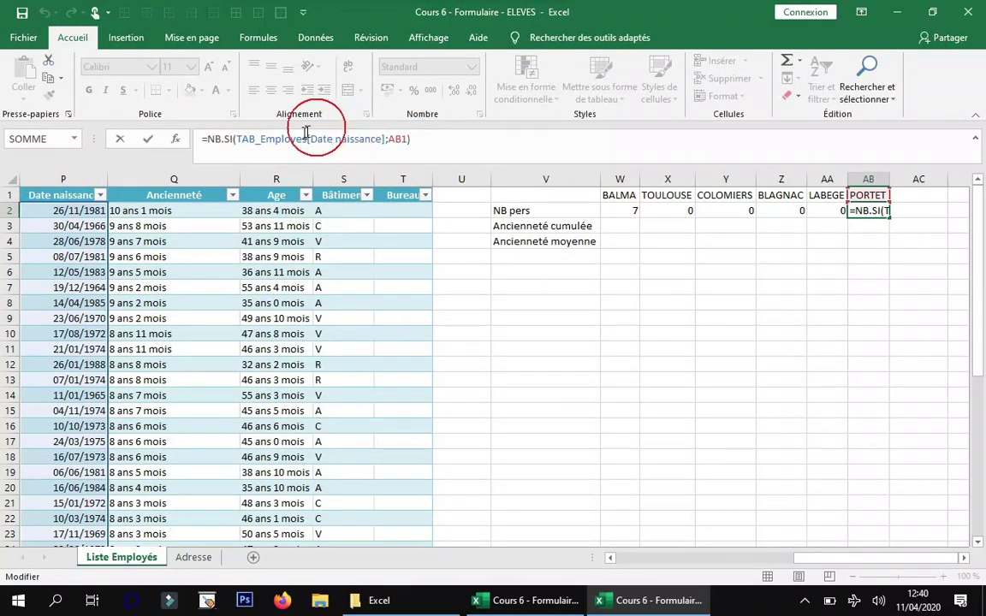
key("Return")
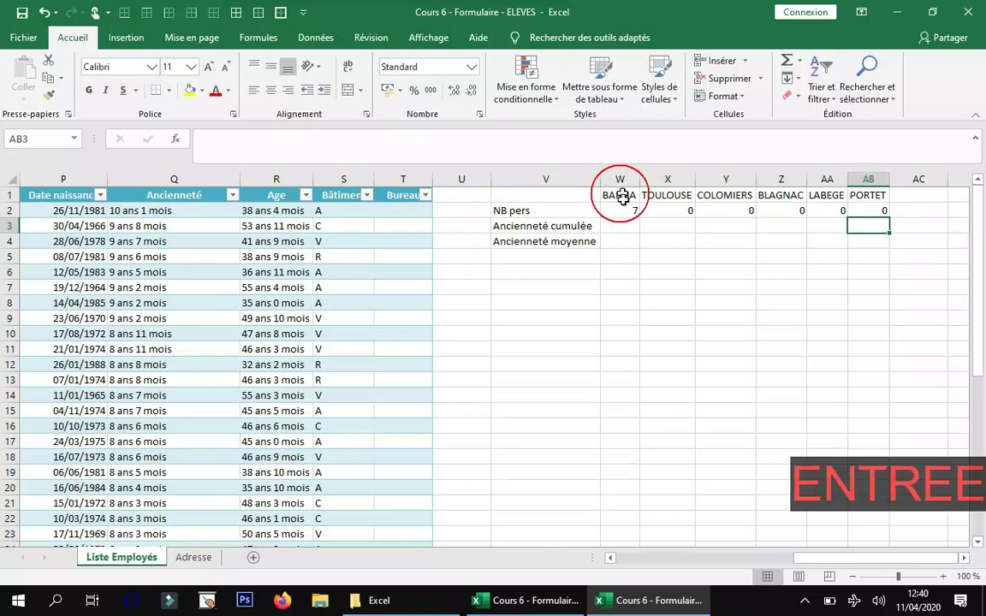
Compare the position of the Ville column with its neighbours in the employee table and autofill W2 across to AB2 again
left_click(625, 210)
left_click_drag(842, 562, 763, 577)
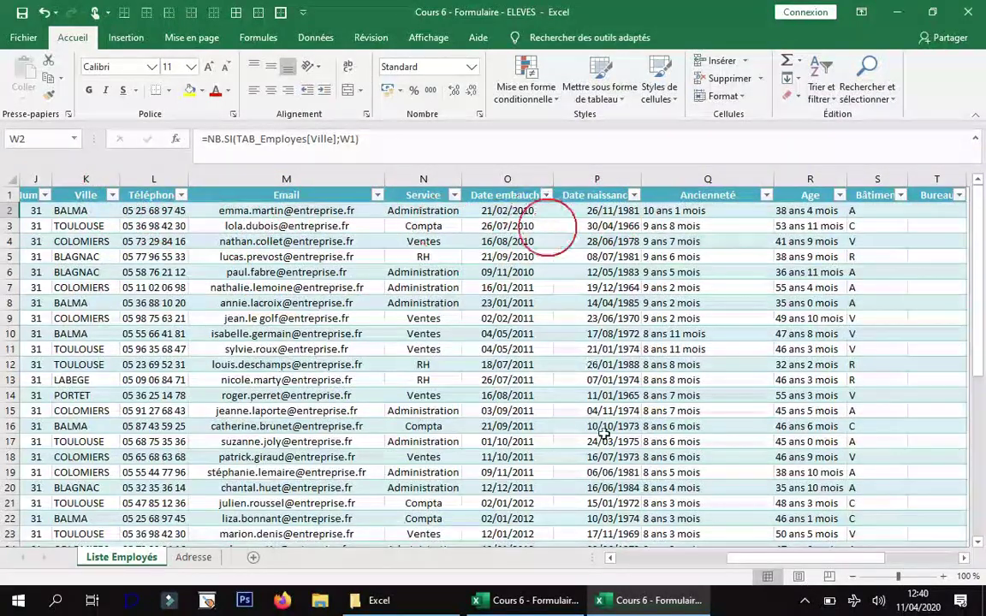
left_click_drag(748, 554, 811, 560)
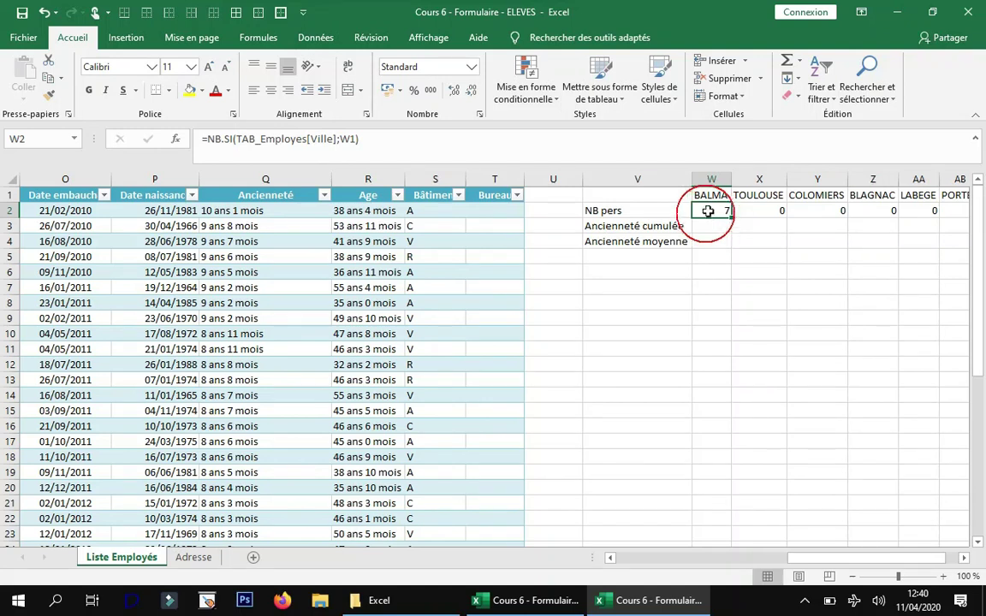
left_click(967, 560)
left_click(967, 560)
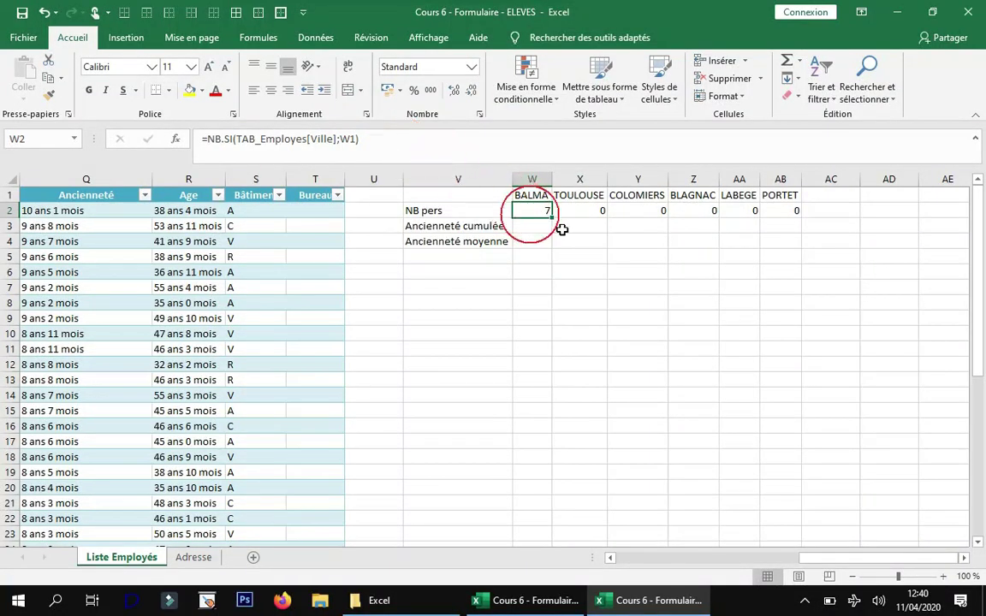
left_click_drag(556, 220, 794, 224)
Copy the NB.SI formula from W2 and paste it into X2:AB2 for the other cities
left_click(542, 209)
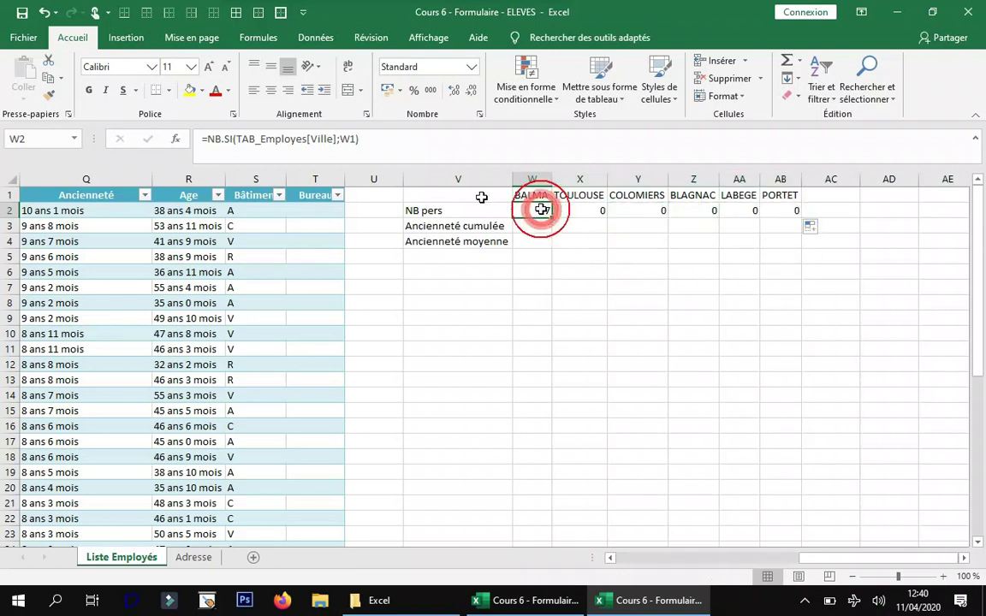
left_click(49, 77)
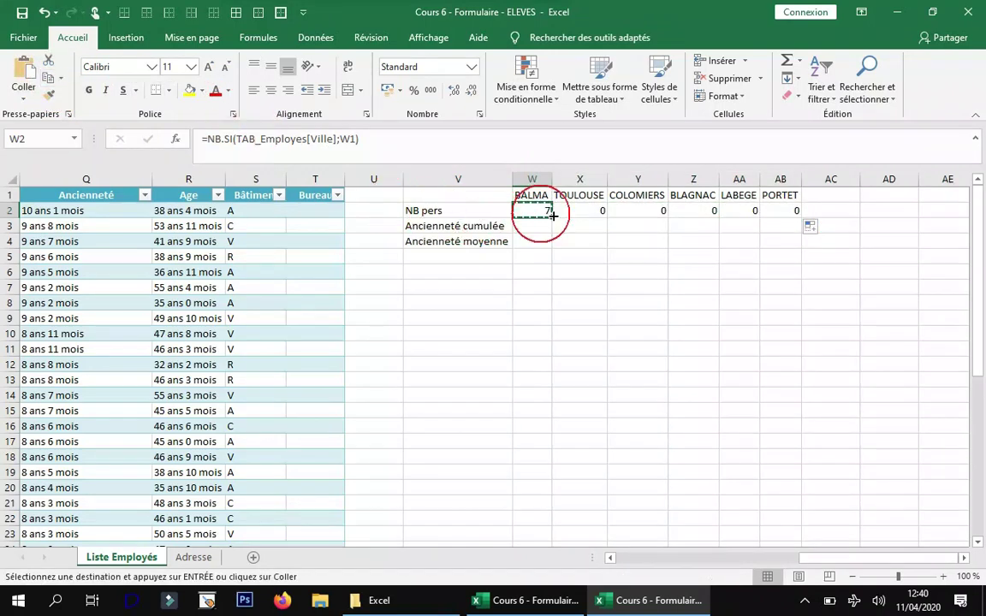
left_click_drag(565, 210, 787, 212)
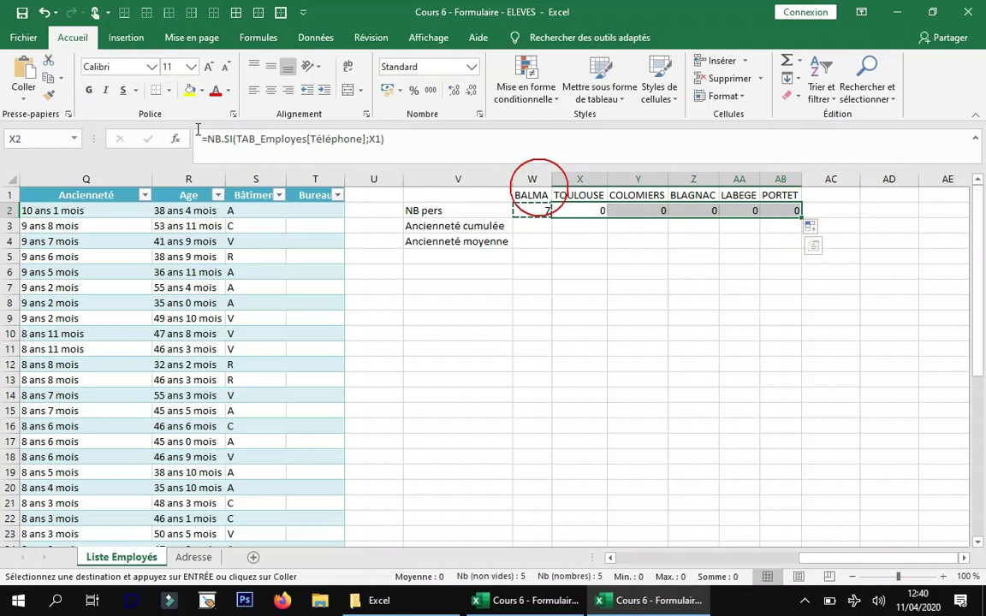
left_click(26, 69)
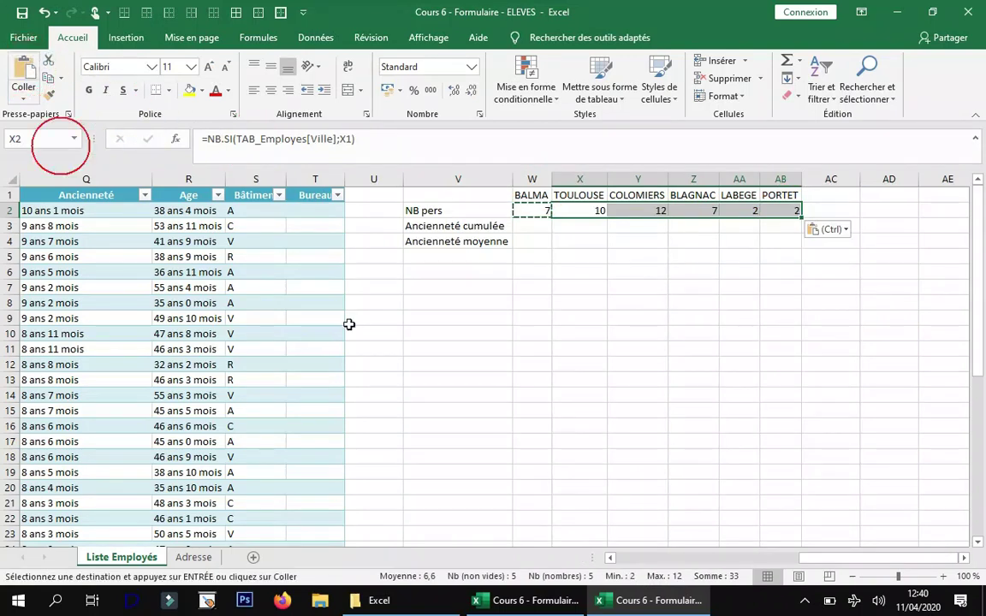
Inspect the pasted formula in AB2, checking its Ville column reference and its city criterion
left_click(778, 211)
left_click(446, 147)
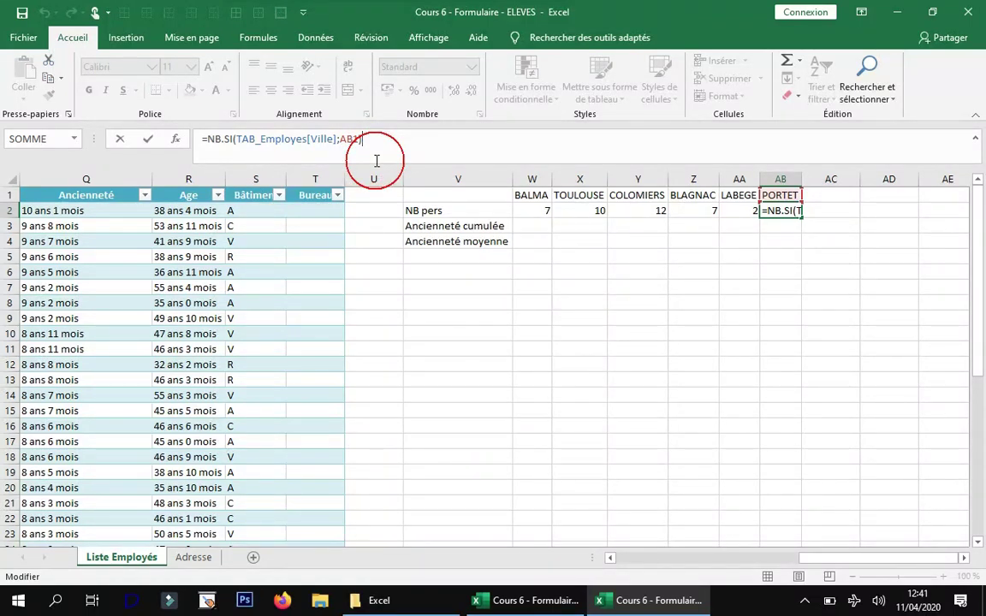
type(")")
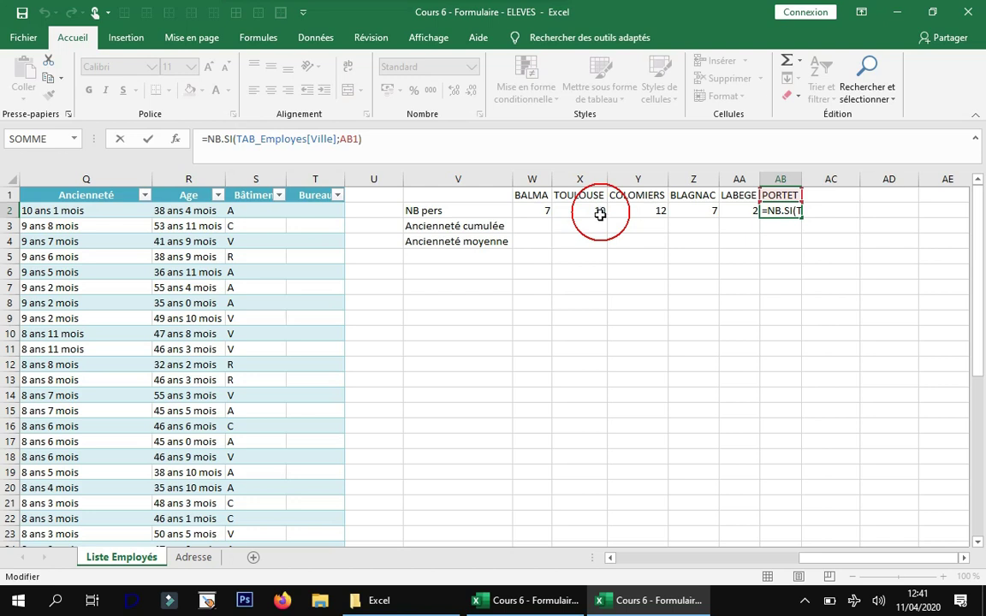
key("Return")
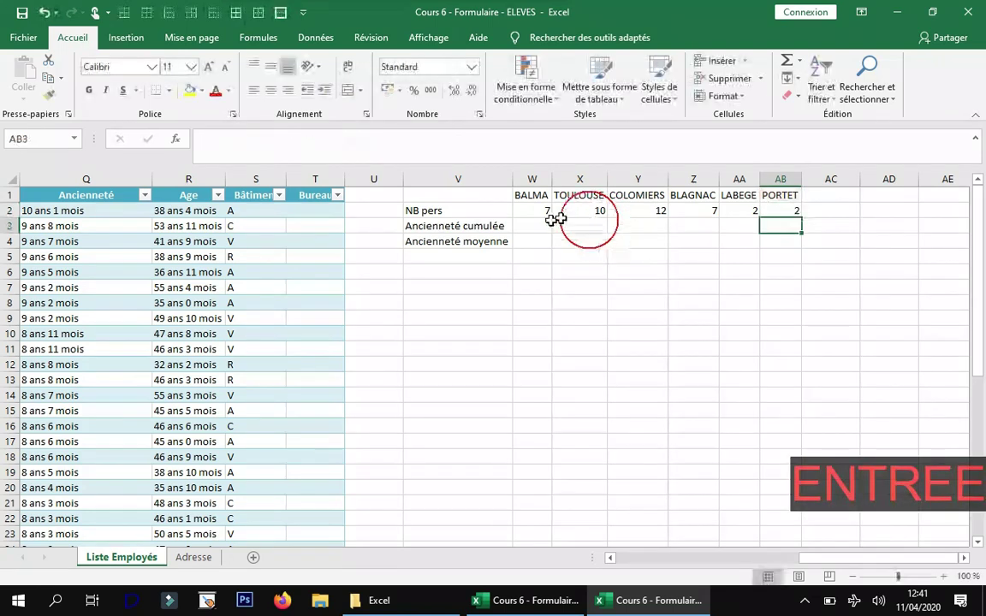
Try to autofill the W2 formula down into W3, inspect the table reference, and clear W3 again
left_click(541, 208)
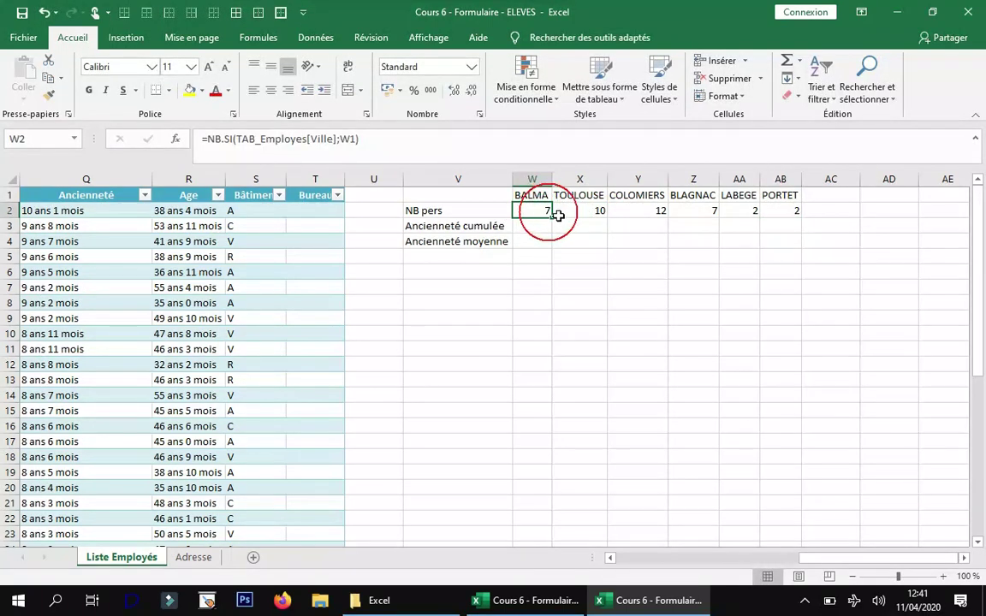
left_click_drag(553, 222, 548, 229)
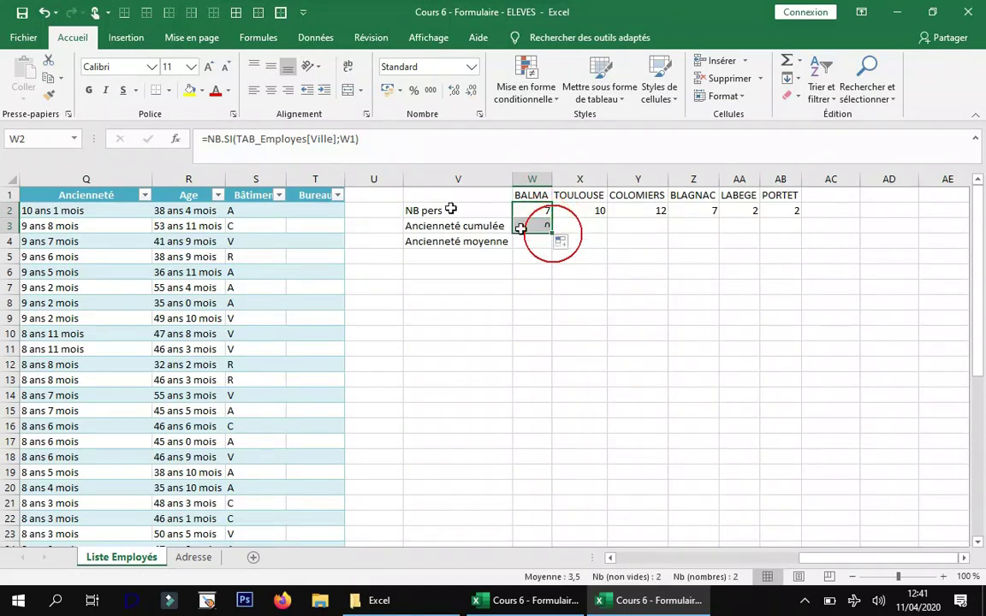
left_click(379, 147)
type(")")
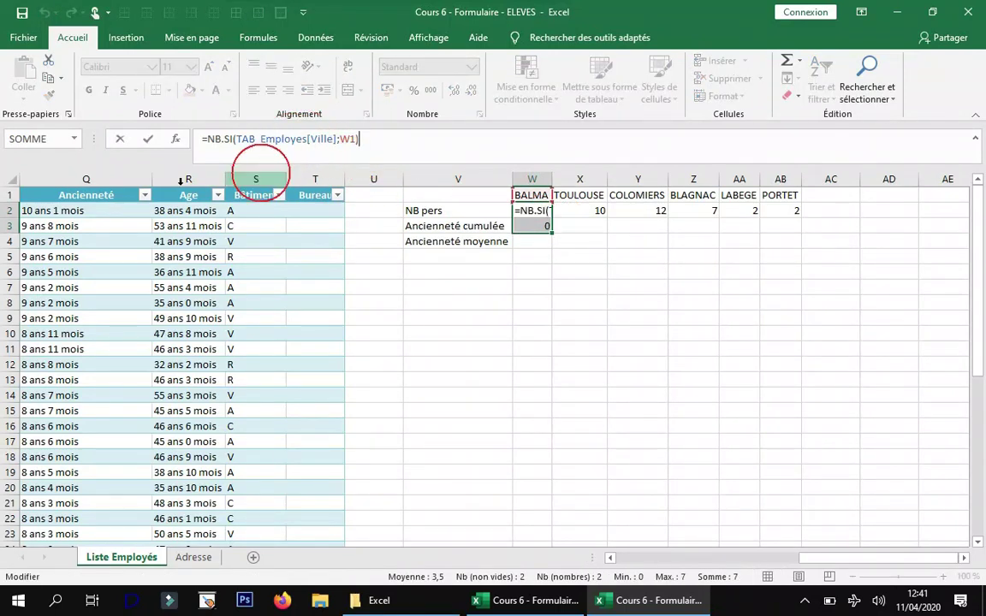
left_click_drag(236, 141, 329, 147)
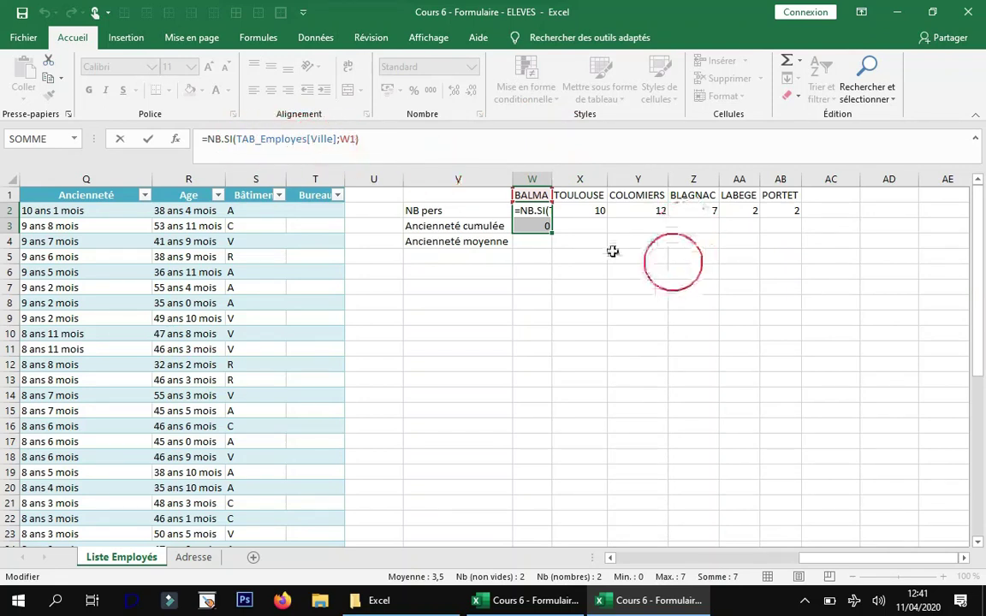
left_click(543, 226)
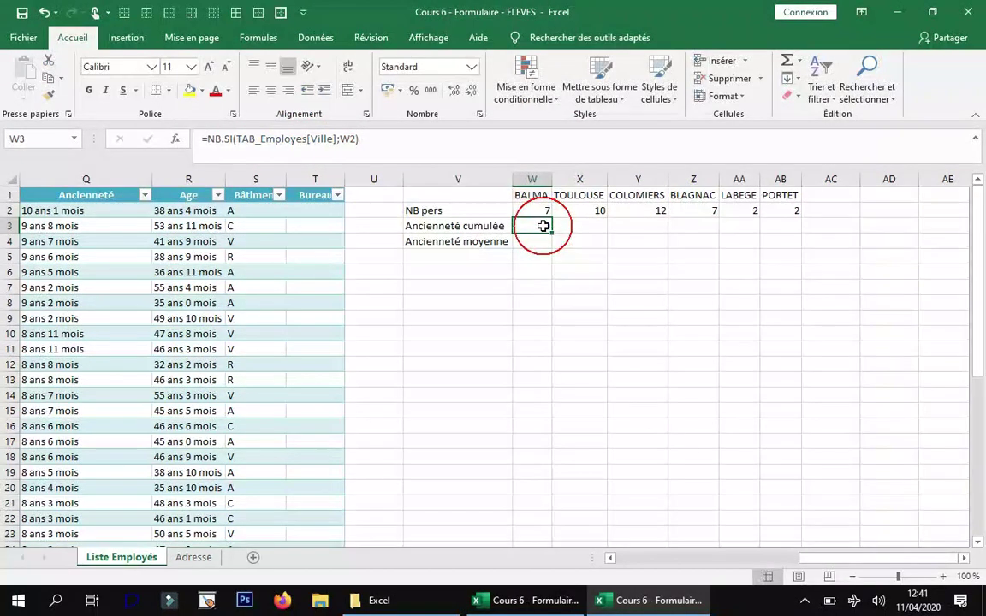
key("Delete")
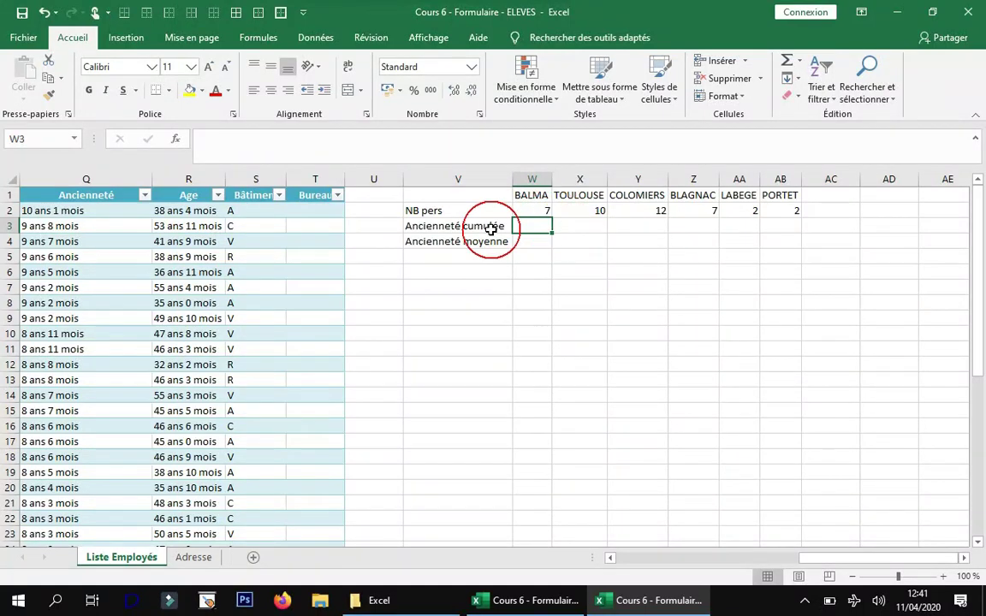
Copy the whole-years expression ARRONDI.INF((AUJOURDHUI()-[@[Date embauche]])/365;0) from the Ancienneté formula in Q2
left_click(610, 558)
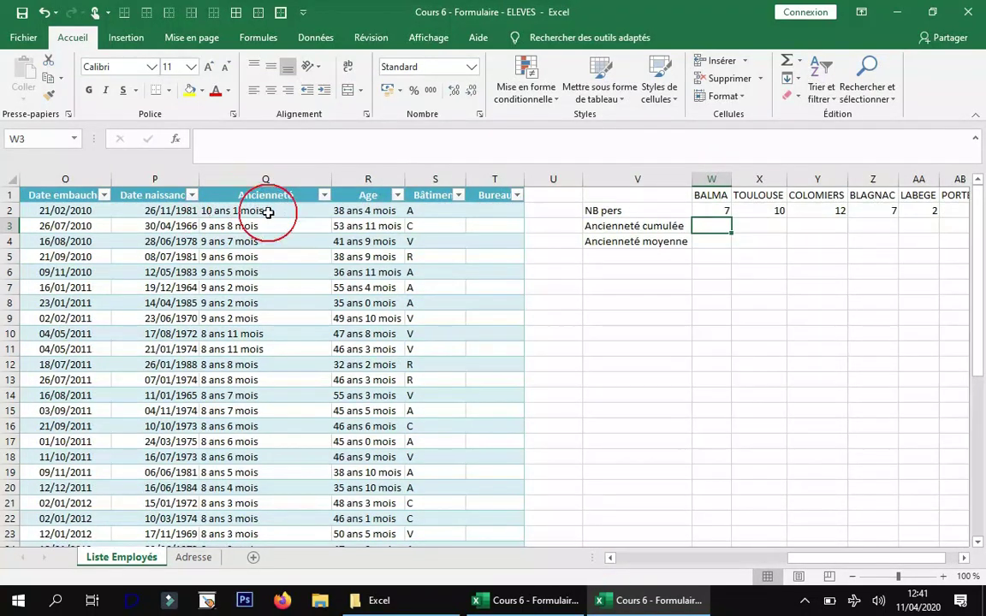
left_click(267, 213)
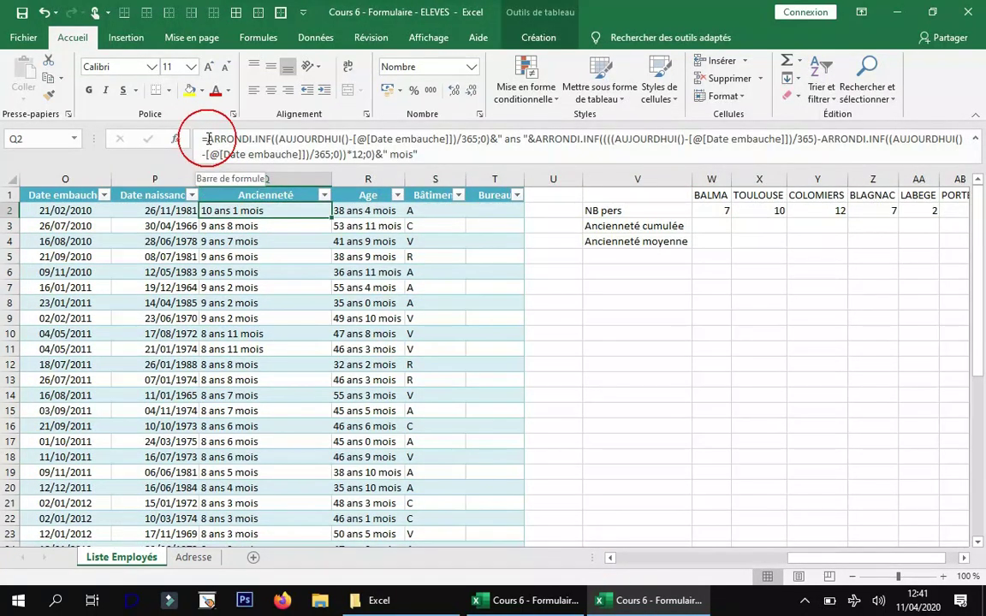
left_click_drag(210, 139, 490, 141)
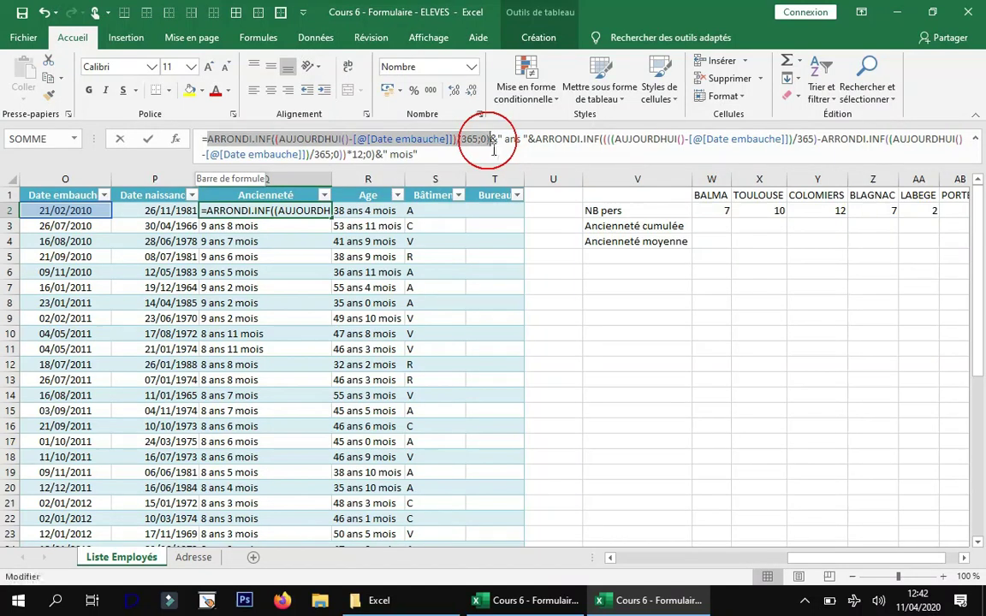
key("ctrl+c")
key("Return")
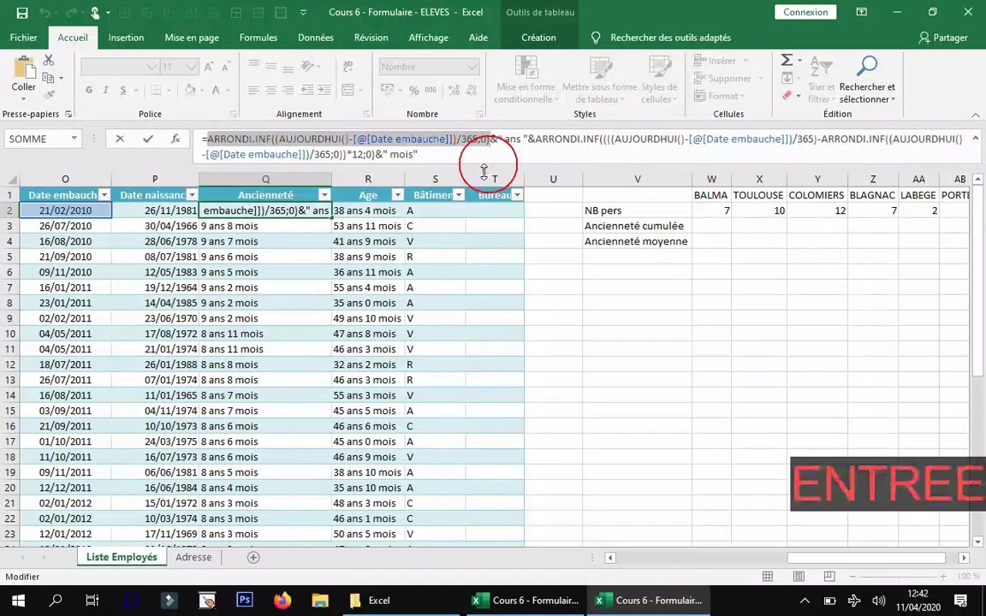
Paste the copied expression into T2 of the Bureau column and complete it as =ARRONDI.INF((AUJOURDHUI()-[@[Date embauche]])/365;0)
left_click(501, 211)
left_click(362, 137)
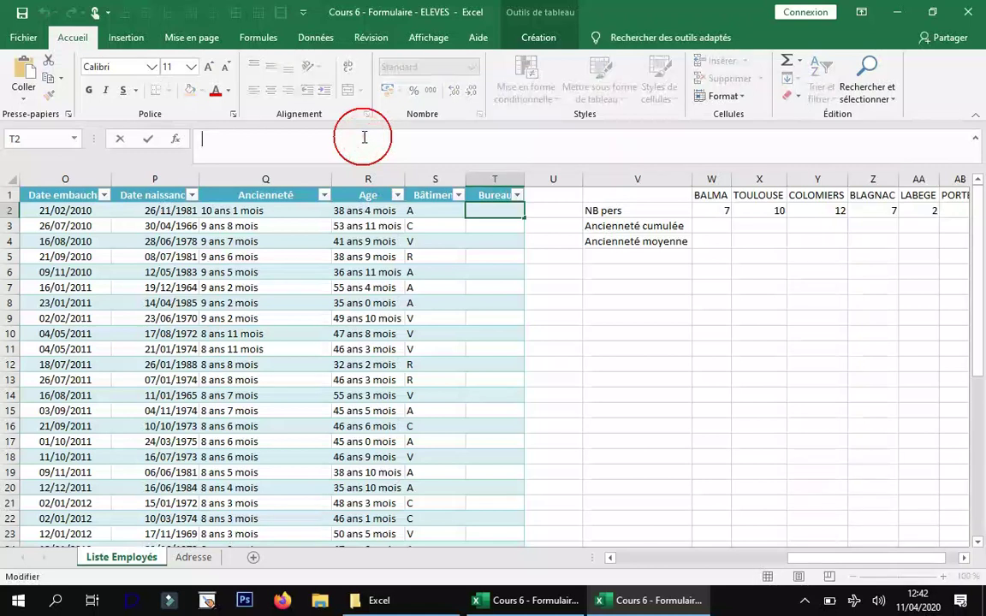
key("ctrl+v")
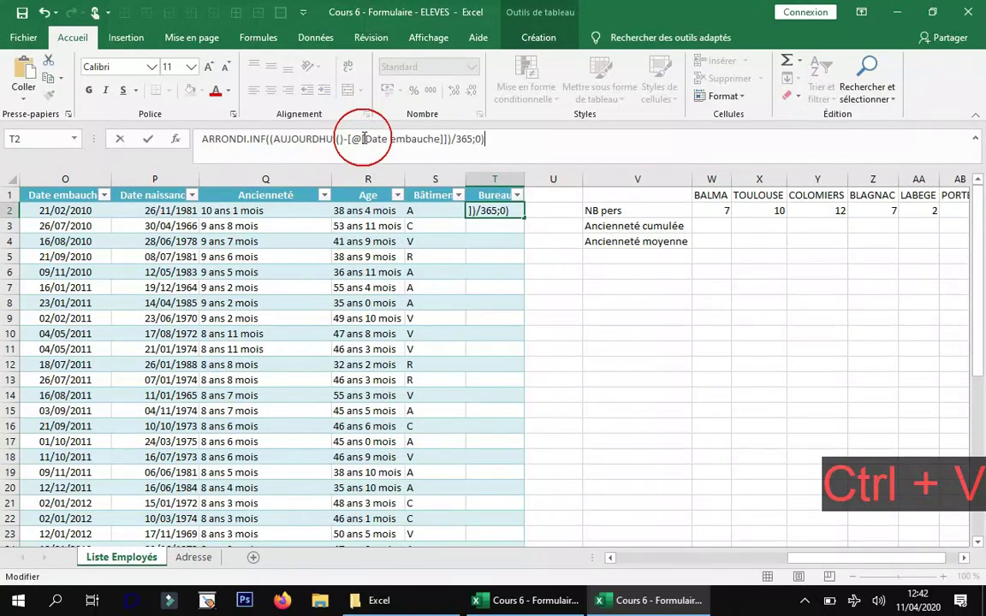
left_click(204, 139)
type("=")
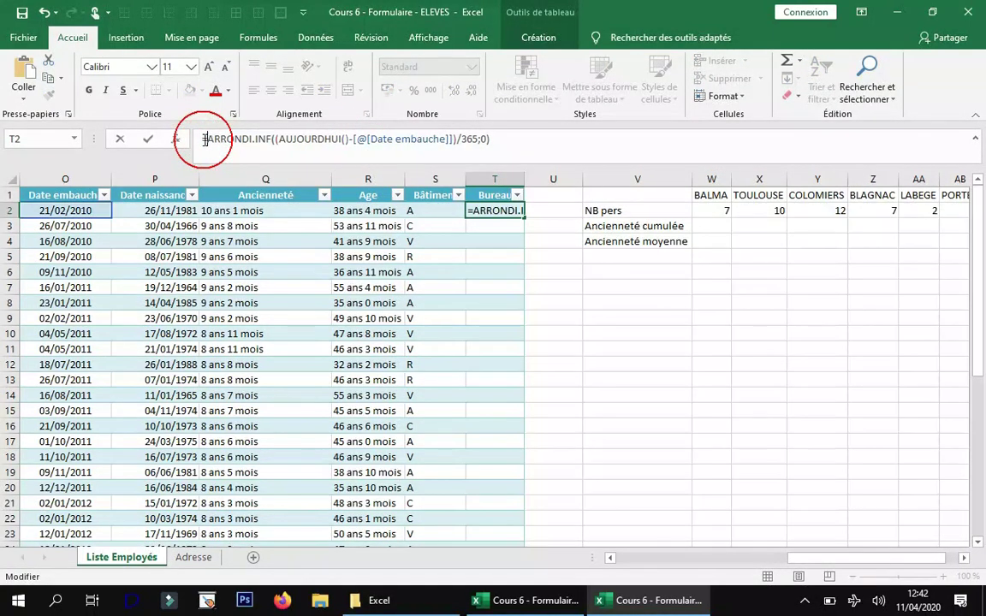
key("Return")
Rename the Bureau column header in T1 as Ancien
left_click(506, 198)
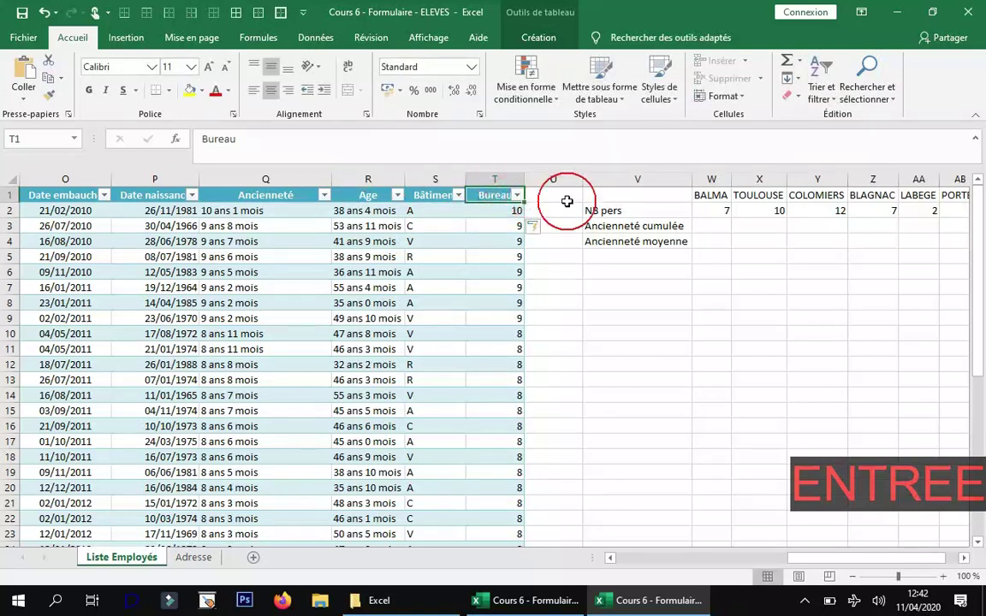
type("Ancien")
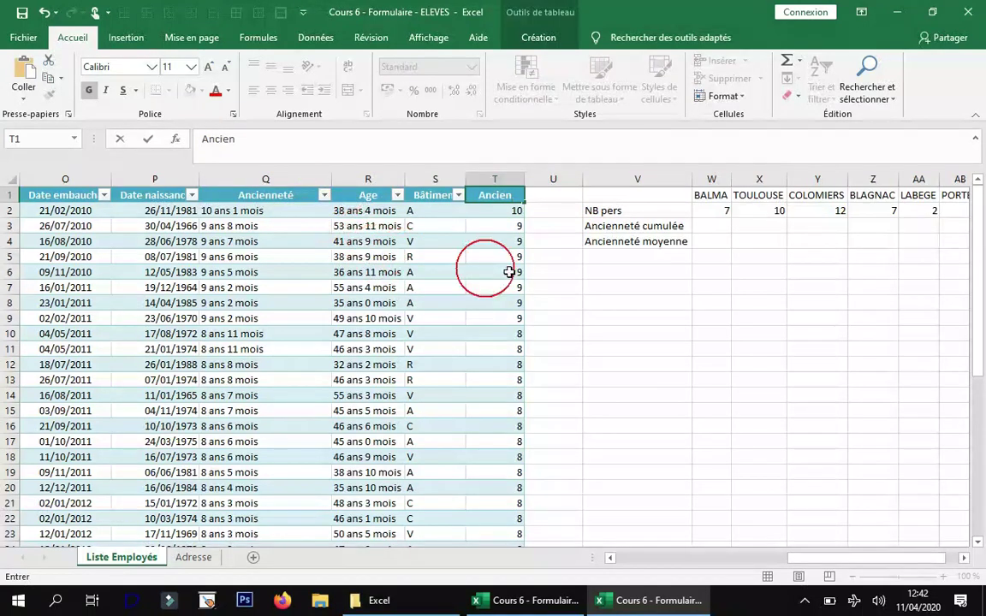
key("Return")
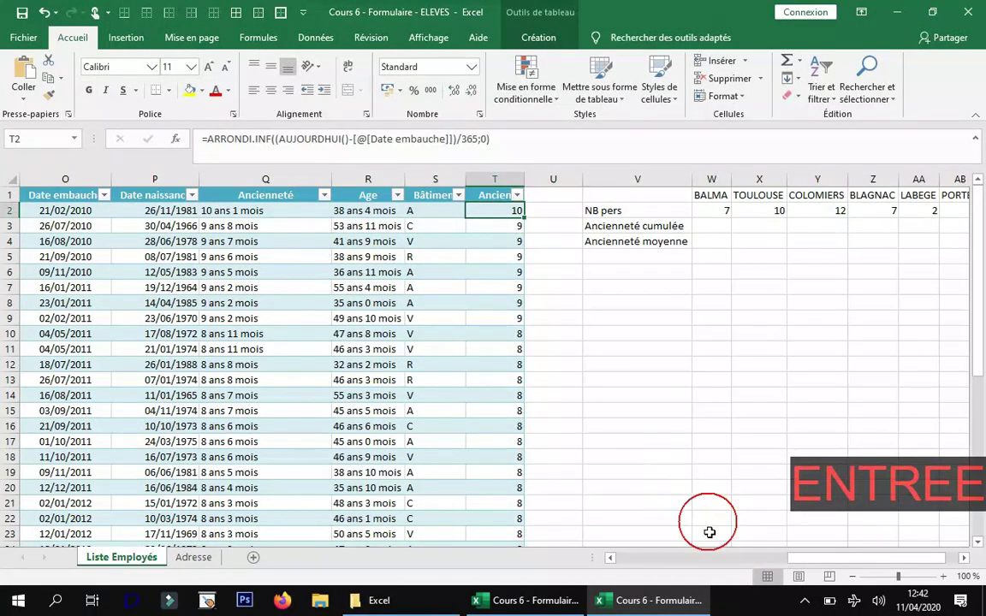
Review the NB.SI formula in W2 and compare it with what the Ancienneté cumulée row needs
left_click(964, 558)
left_click(964, 558)
left_click(543, 227)
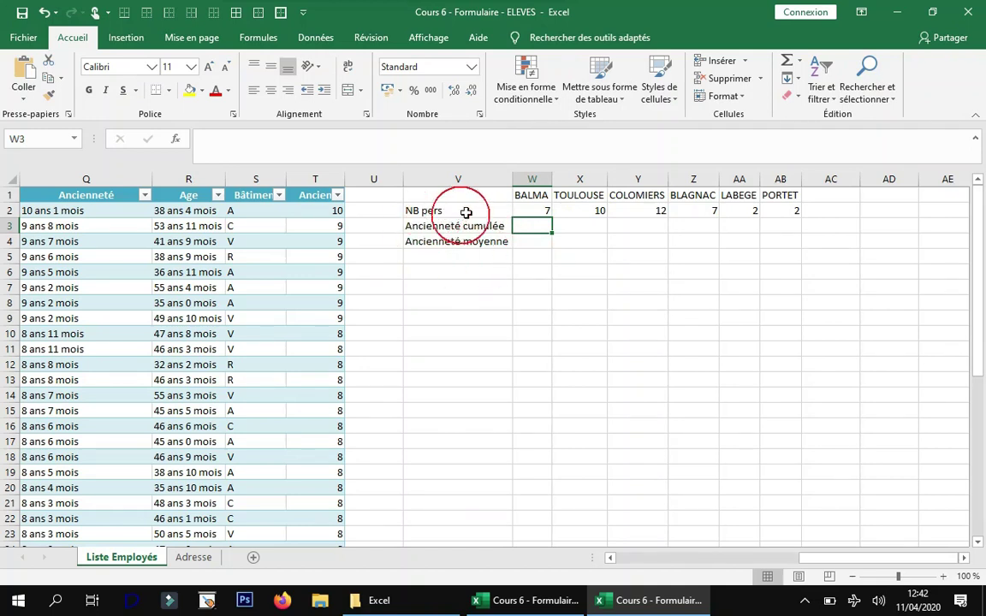
left_click(467, 211)
left_click(542, 209)
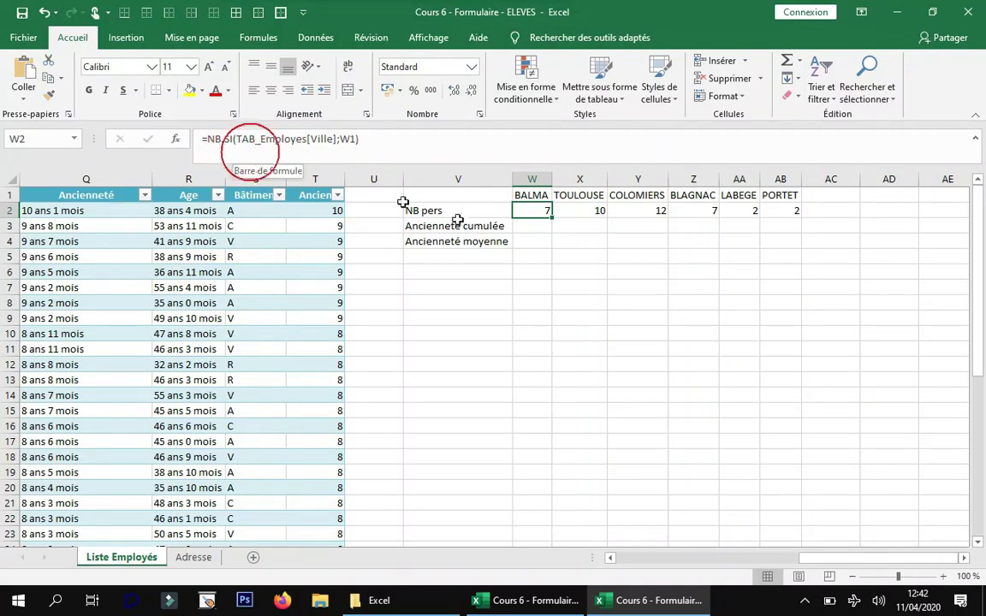
left_click(492, 224)
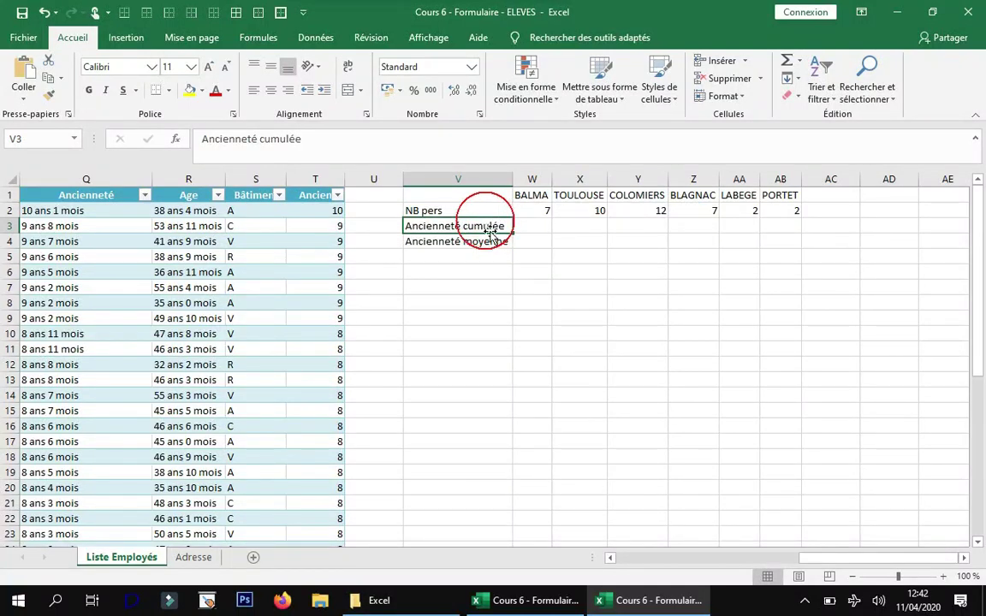
Begin a SOMME.SI formula in W3 with TAB_Employes[Ville] as the range and W1 as the criterion
left_click(527, 226)
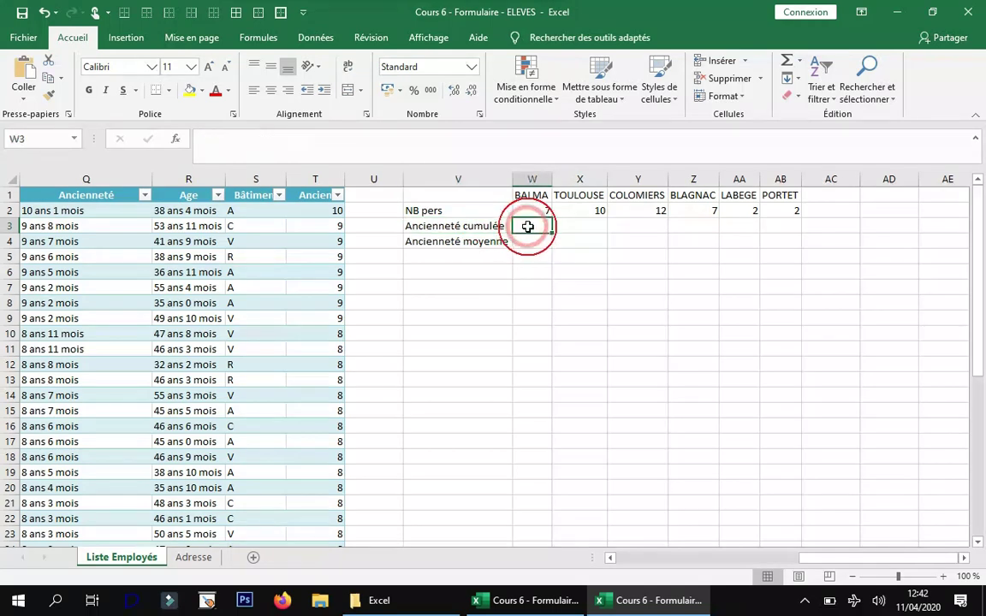
type("=so")
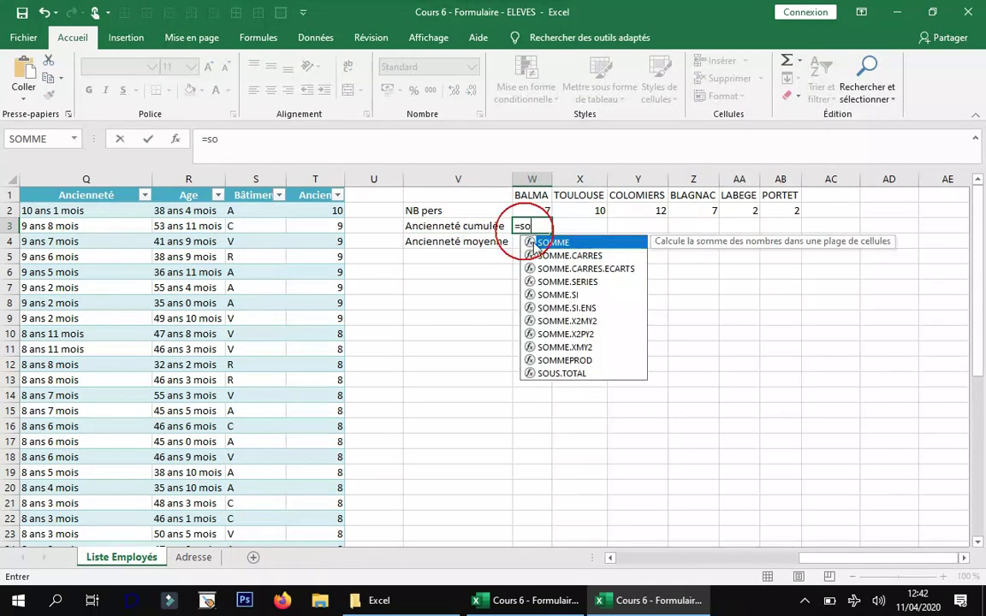
double_click(569, 294)
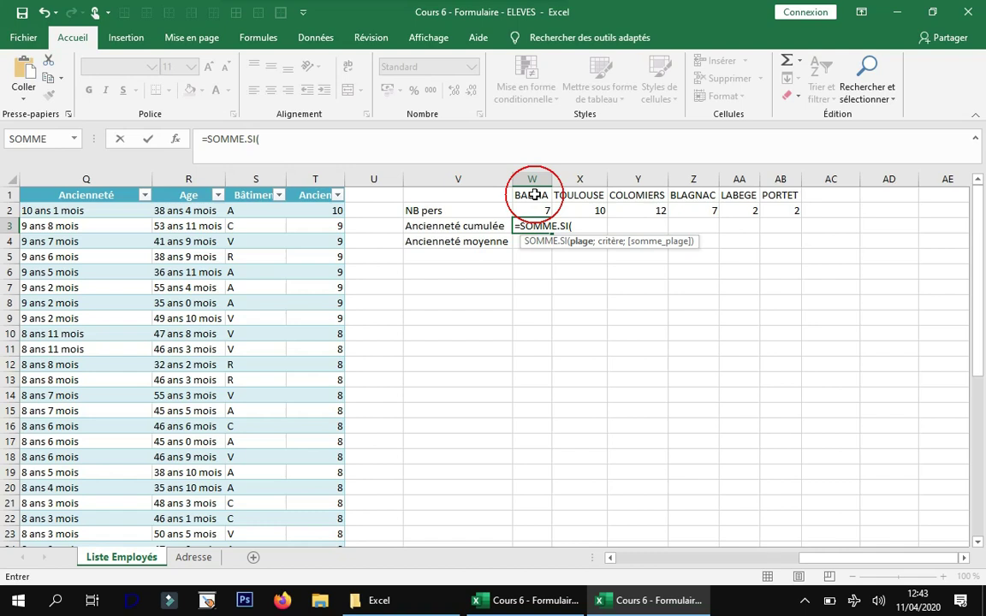
type("ta")
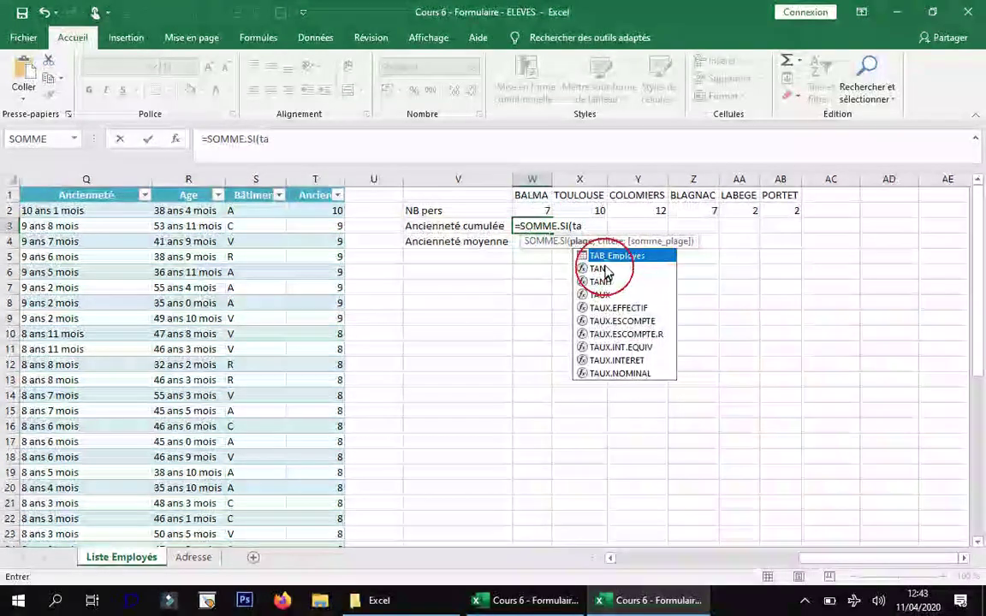
double_click(613, 256)
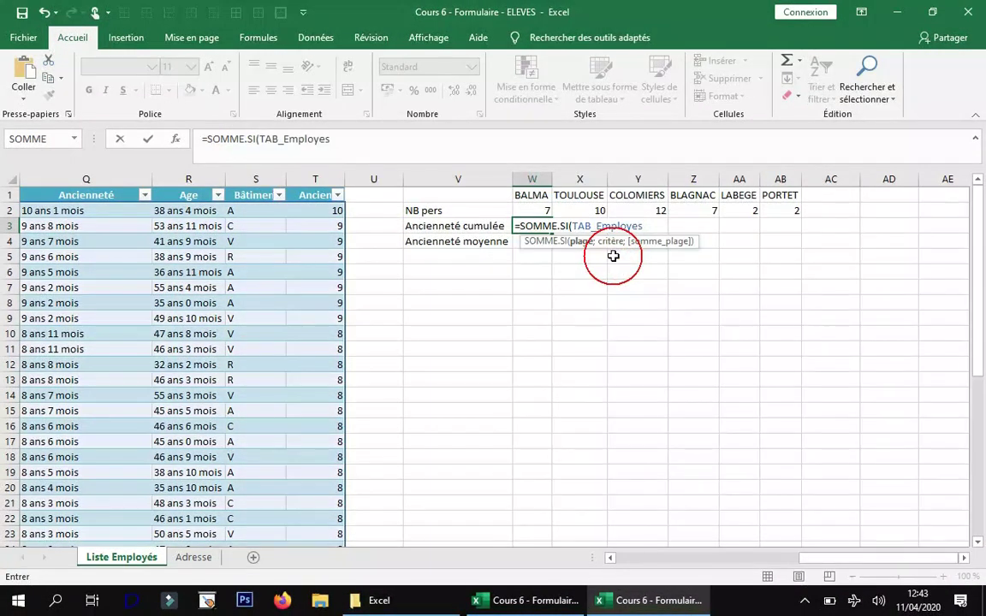
type("[")
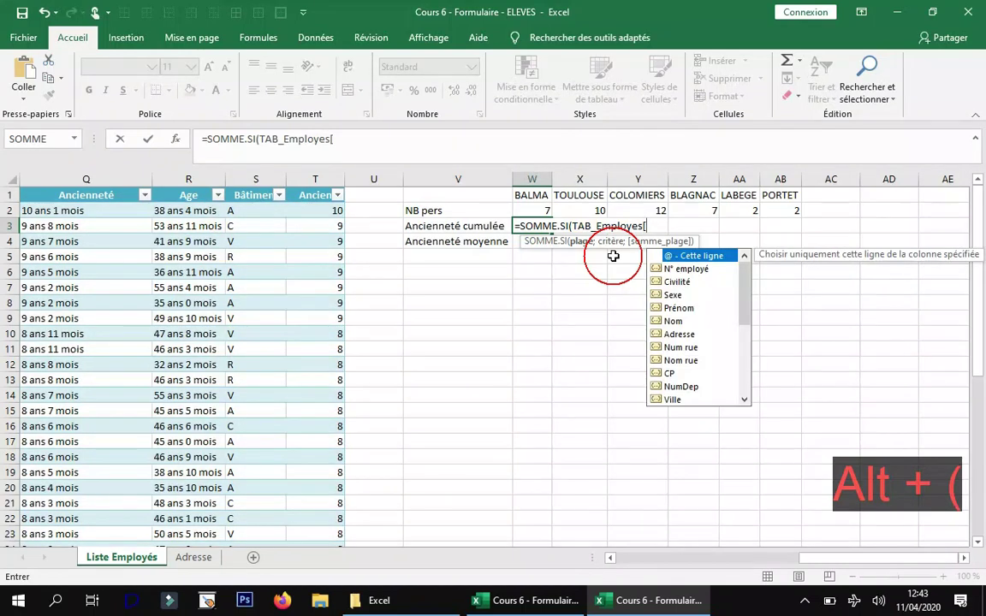
type("v")
double_click(664, 255)
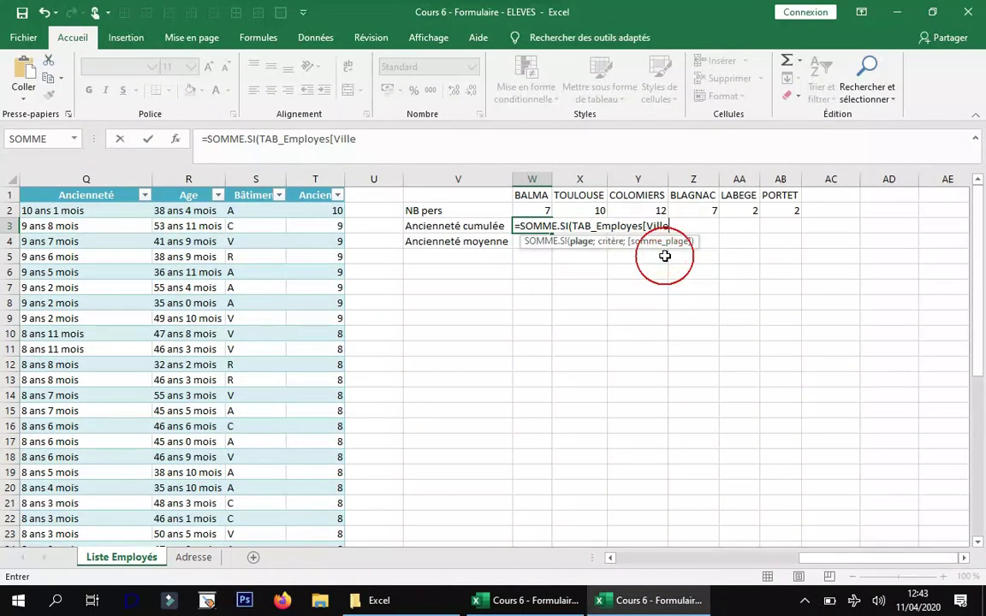
key("alt")
type("]")
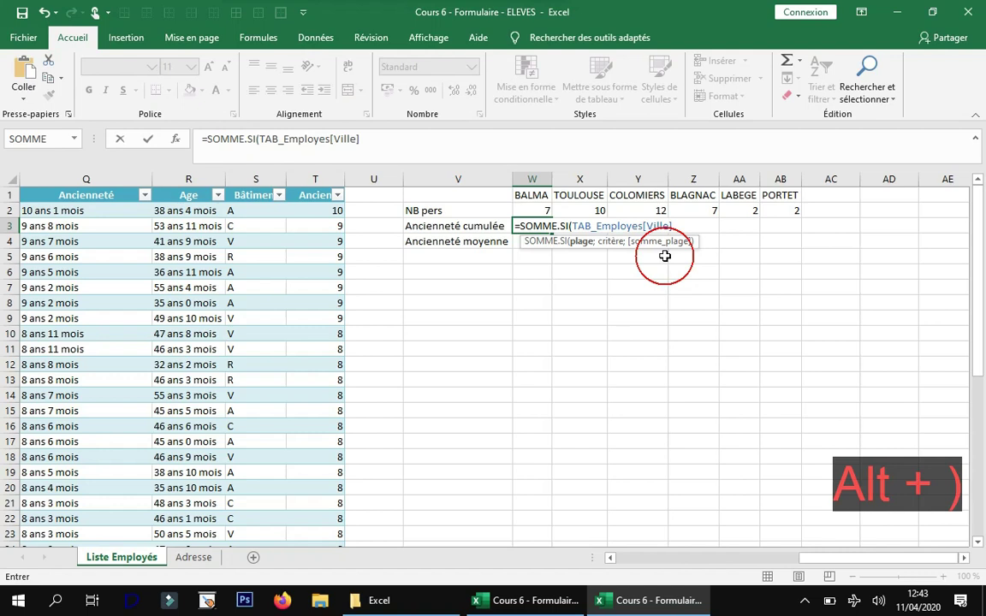
type(";")
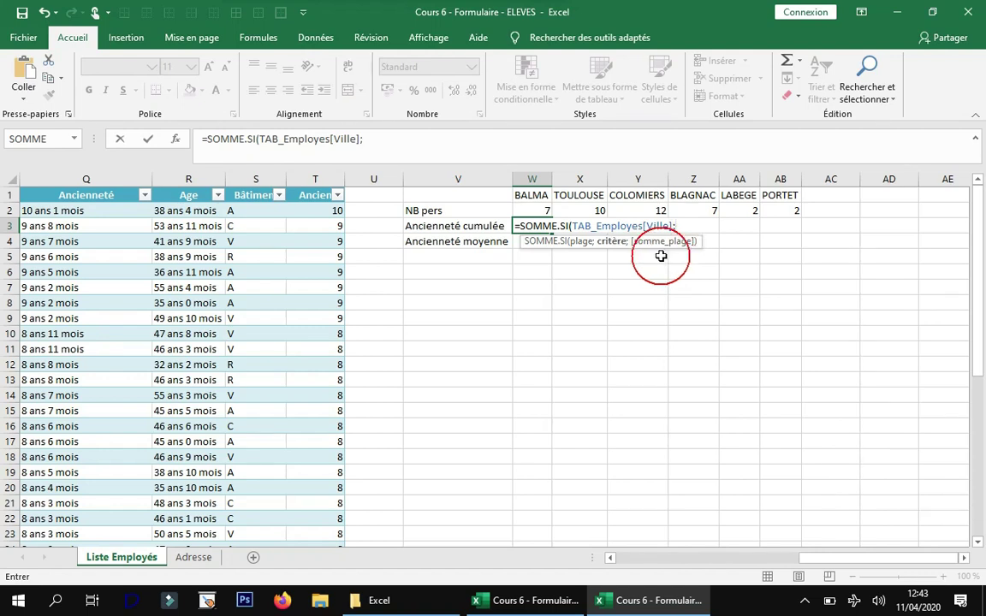
left_click(537, 199)
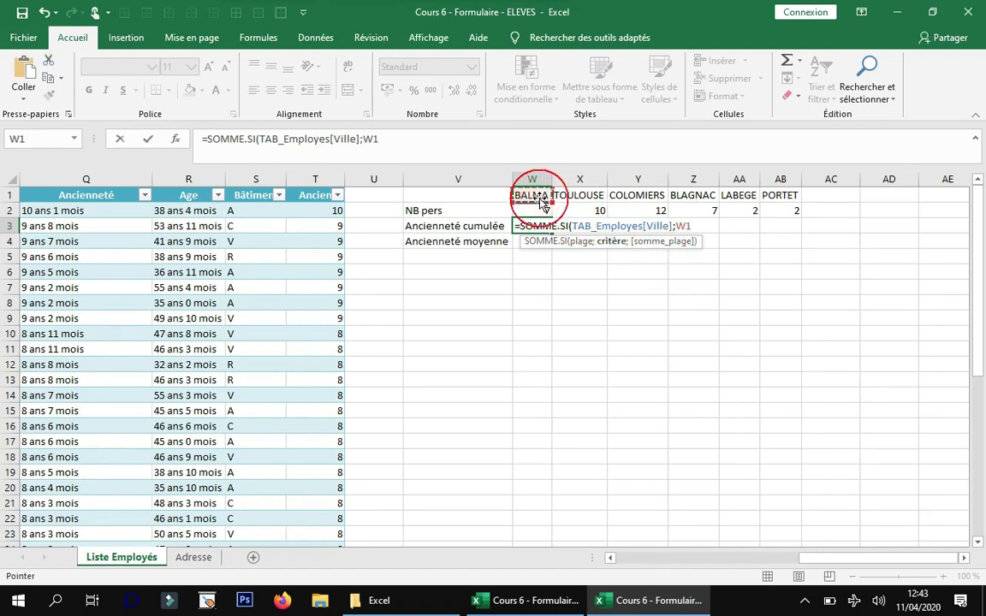
Complete the SOMME.SI formula in W3 with TAB_Employes[Ancien] as the sum range
type(";T")
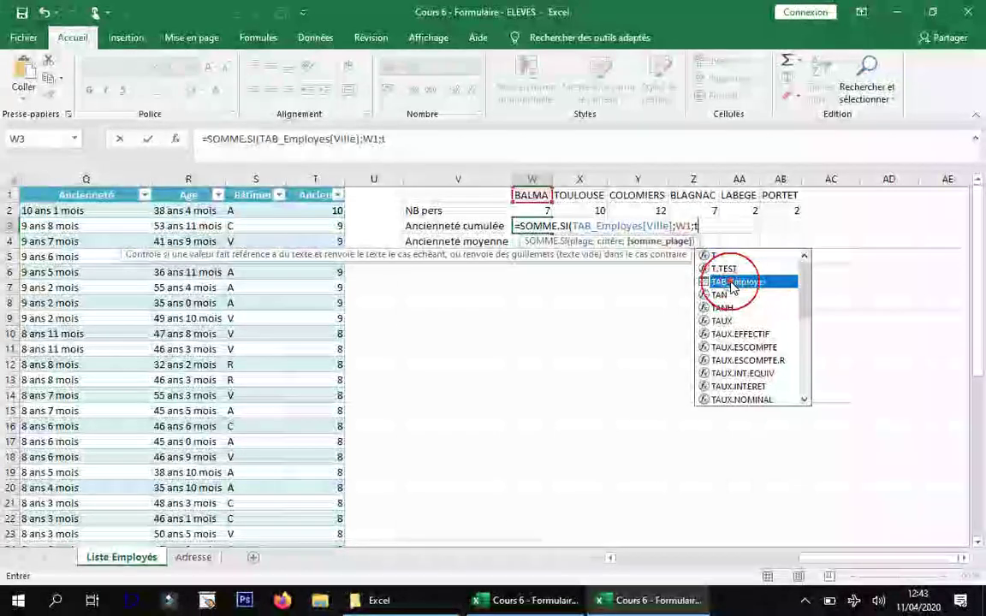
double_click(730, 281)
key("alt")
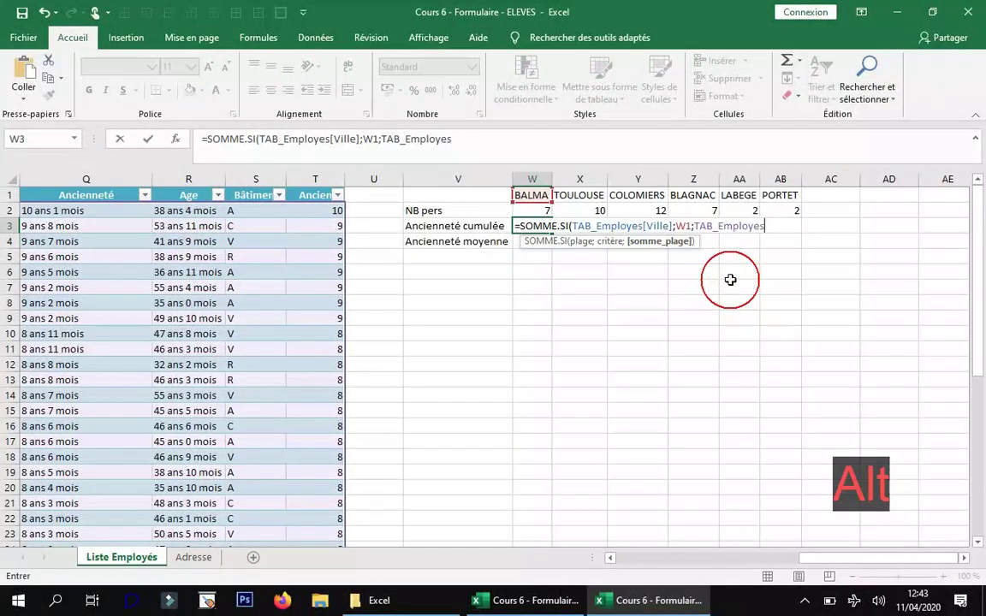
type("[")
scroll(821, 367, "down", 3)
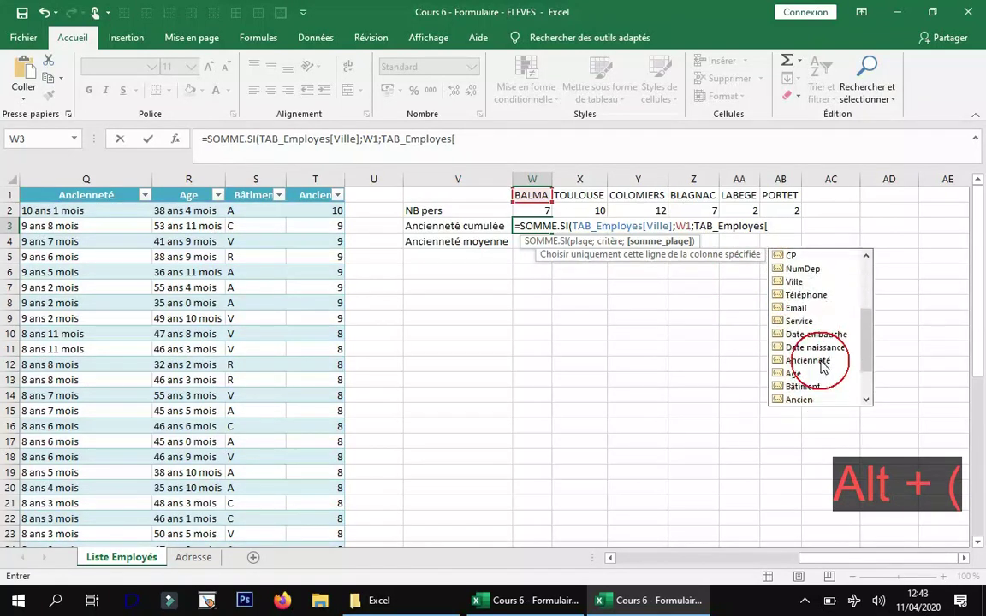
scroll(822, 366, "down", 2)
double_click(813, 361)
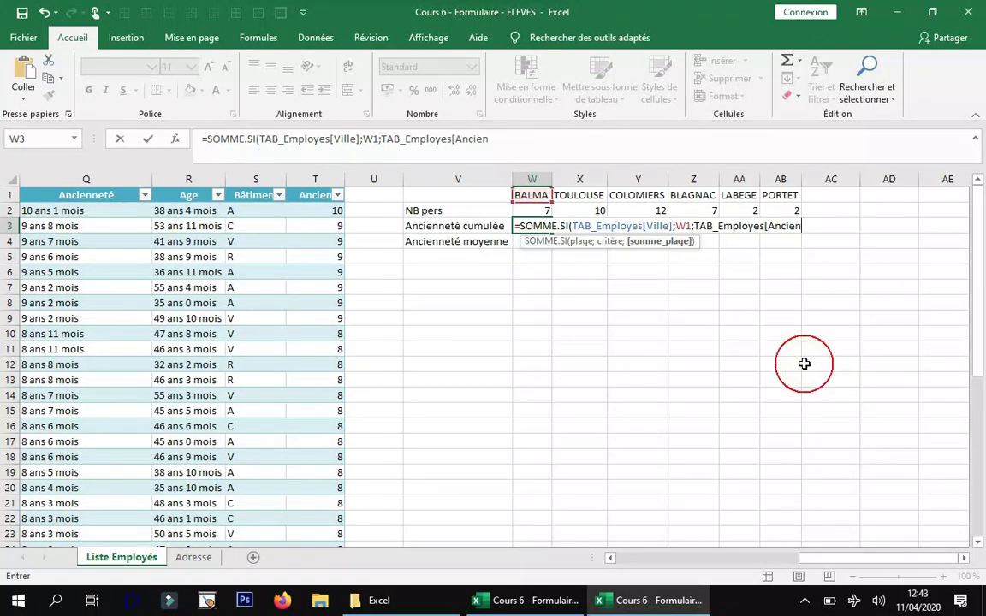
type("]")
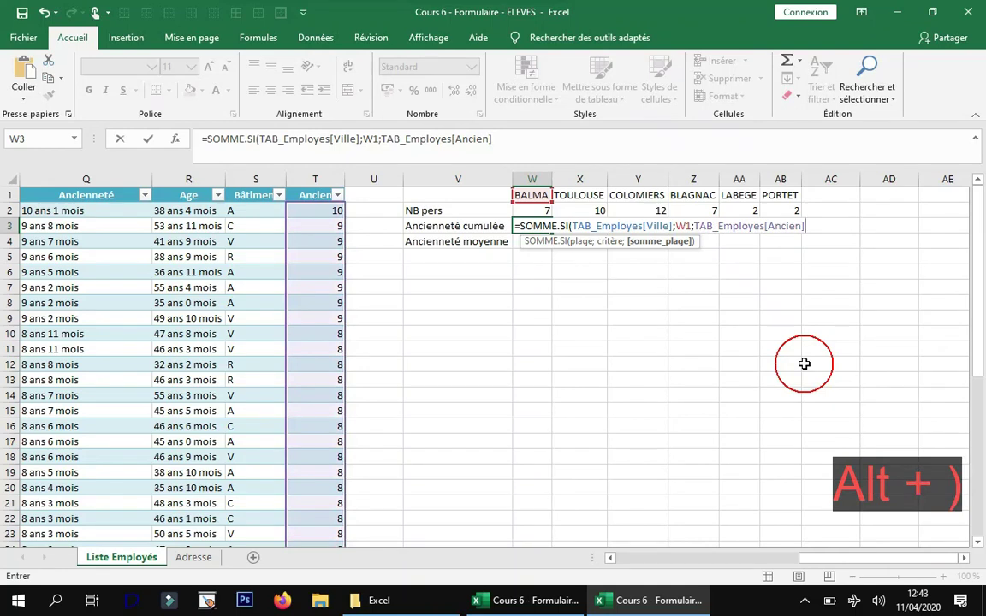
key("Return")
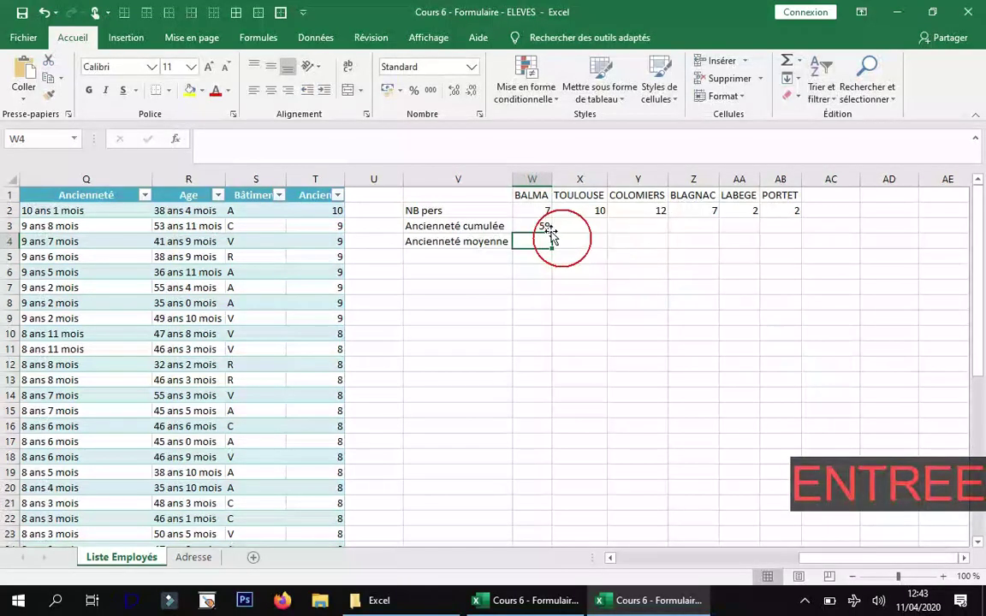
Try to autofill W3 across to AB3, and replace X3:AB3 with a pasted copy of the SOMME.SI formula from W3
left_click(544, 226)
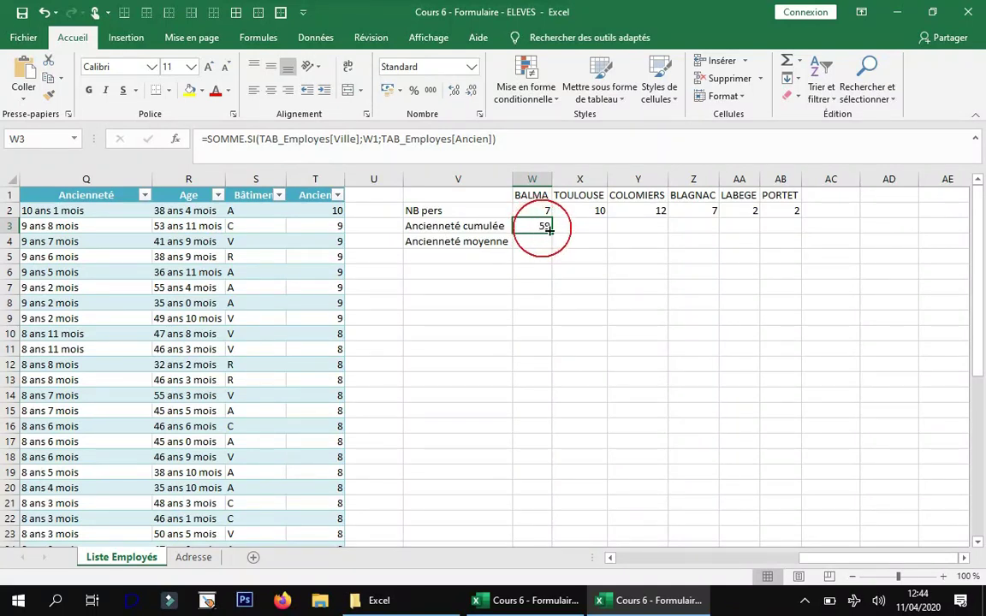
left_click_drag(554, 235, 797, 231)
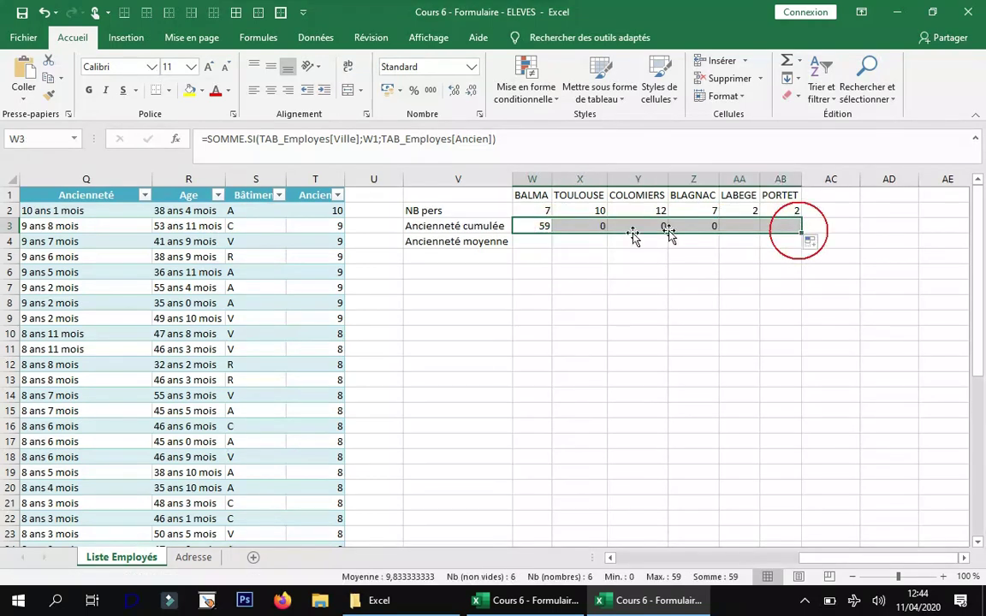
left_click(548, 227)
key("ctrl+c")
left_click_drag(567, 227, 764, 227)
key("ctrl+v")
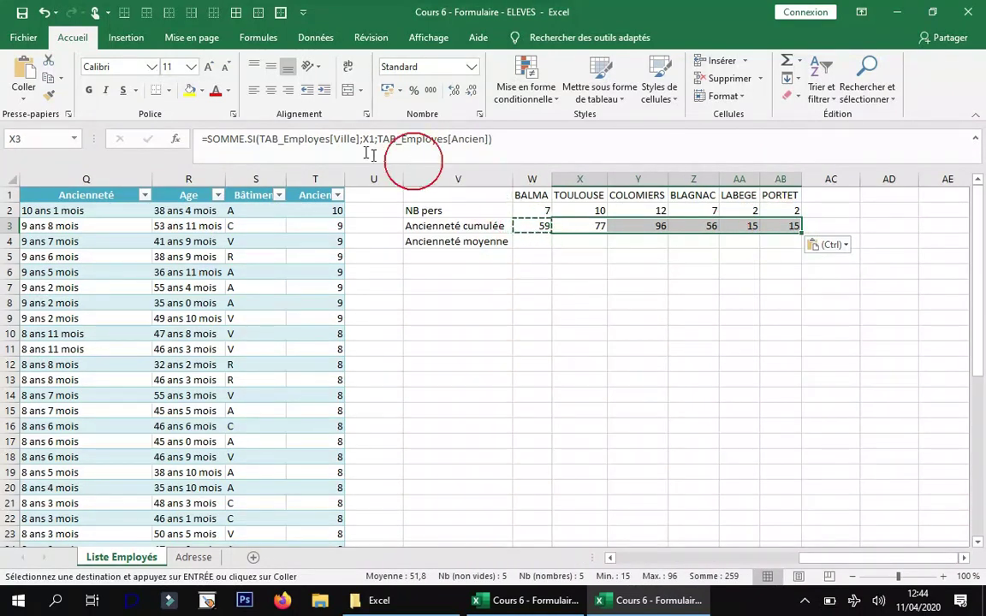
Inspect the pasted SOMME.SI formula in AB3, checking its Ville and Ancien column references and its city criterion
left_click(770, 226)
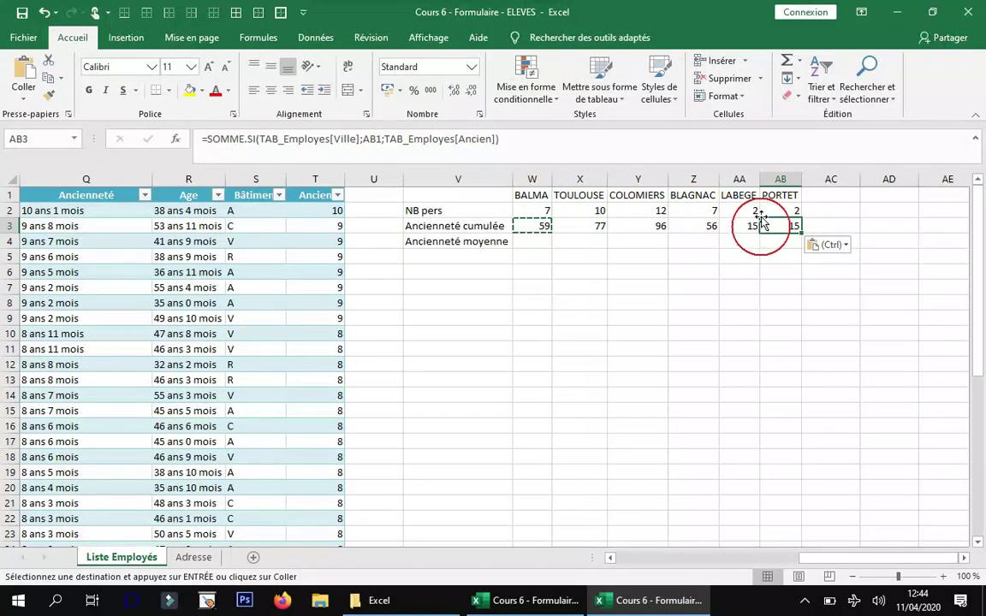
left_click(500, 138)
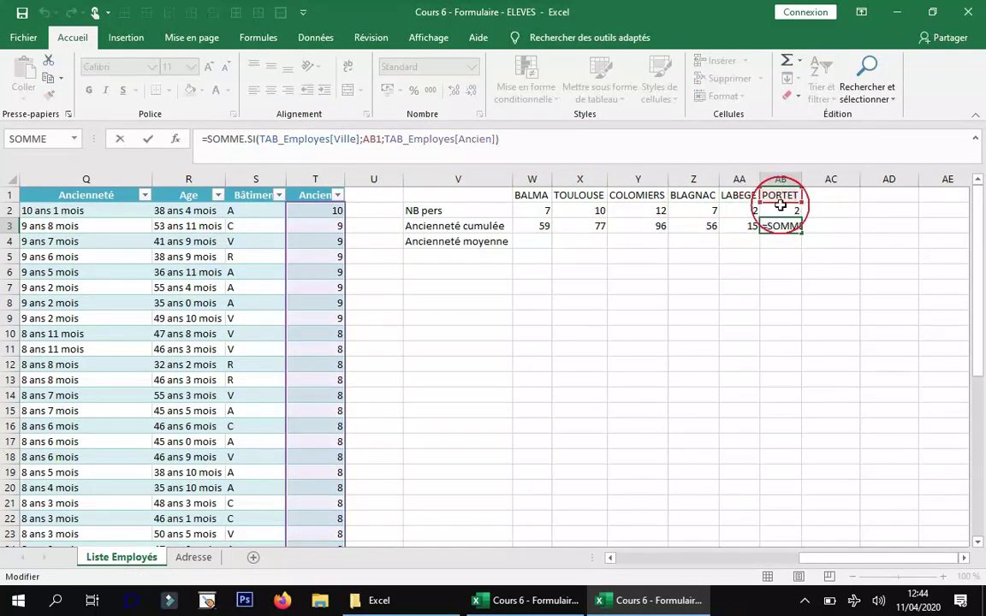
key("Return")
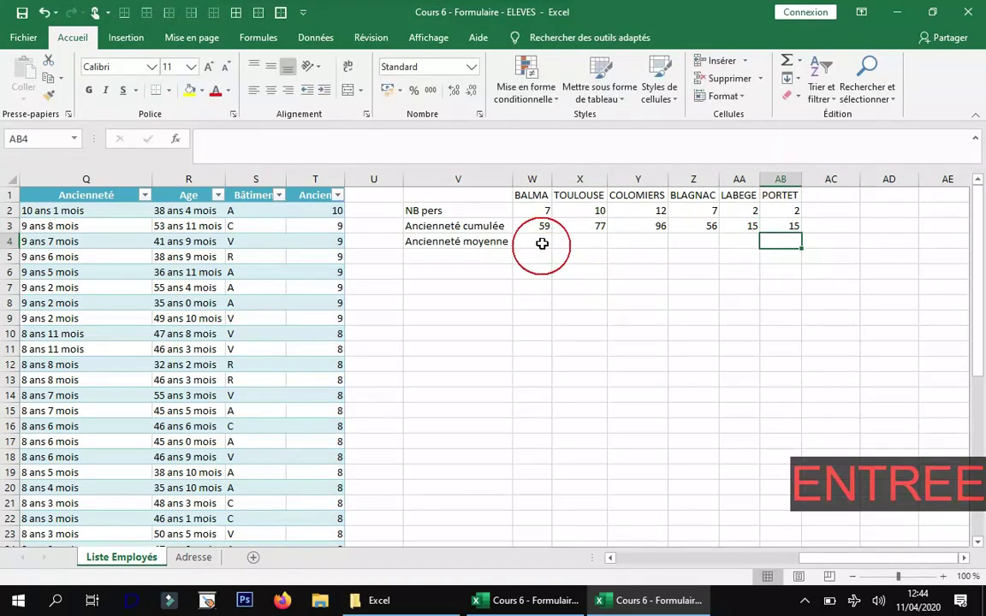
Begin a MOYENNE.SI formula in W4 for BALMA's average seniority, using the SOMME.SI formula in W3 as a reference
left_click(541, 243)
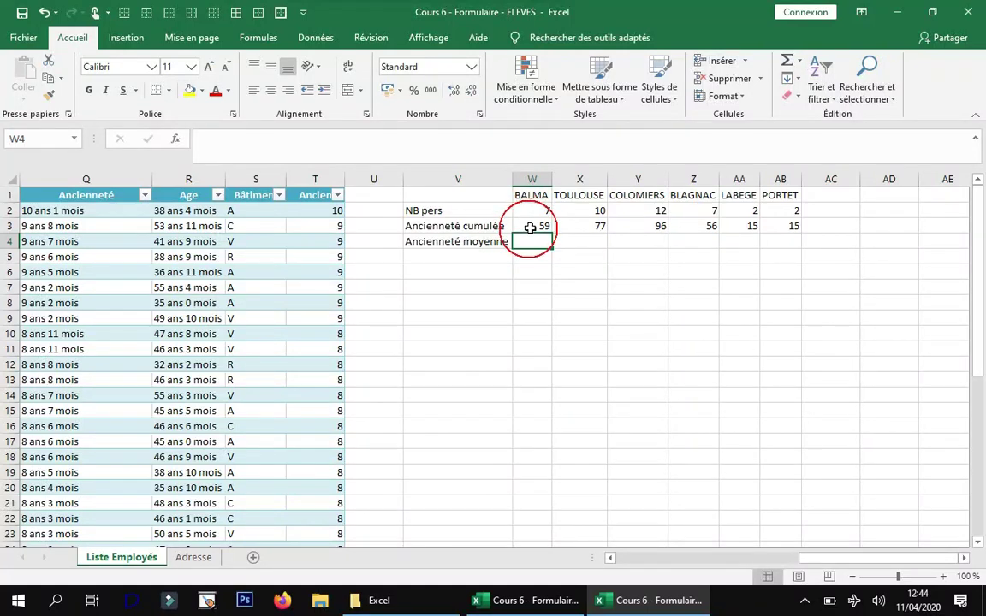
left_click(531, 226)
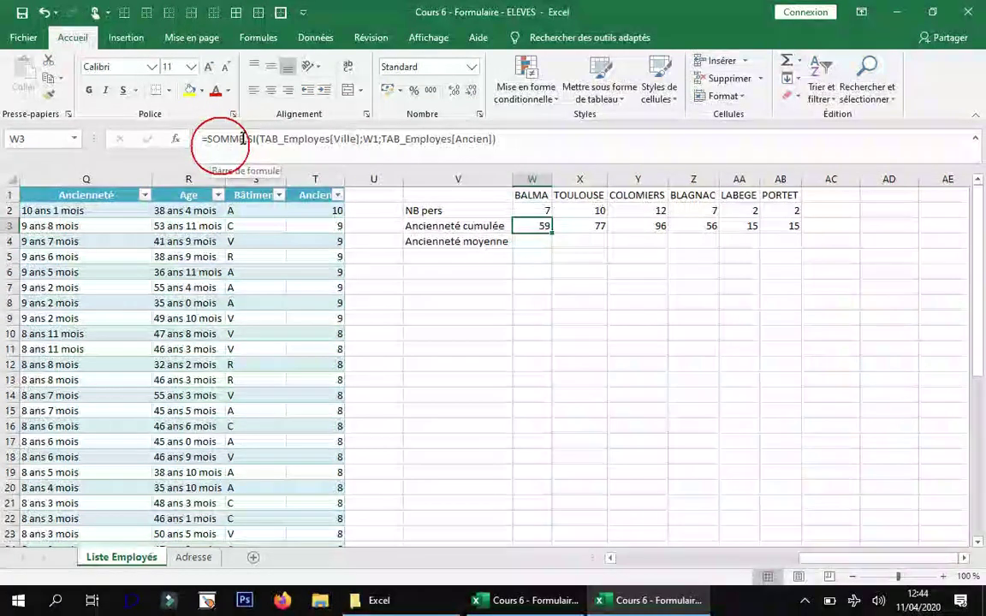
left_click(540, 239)
type("=")
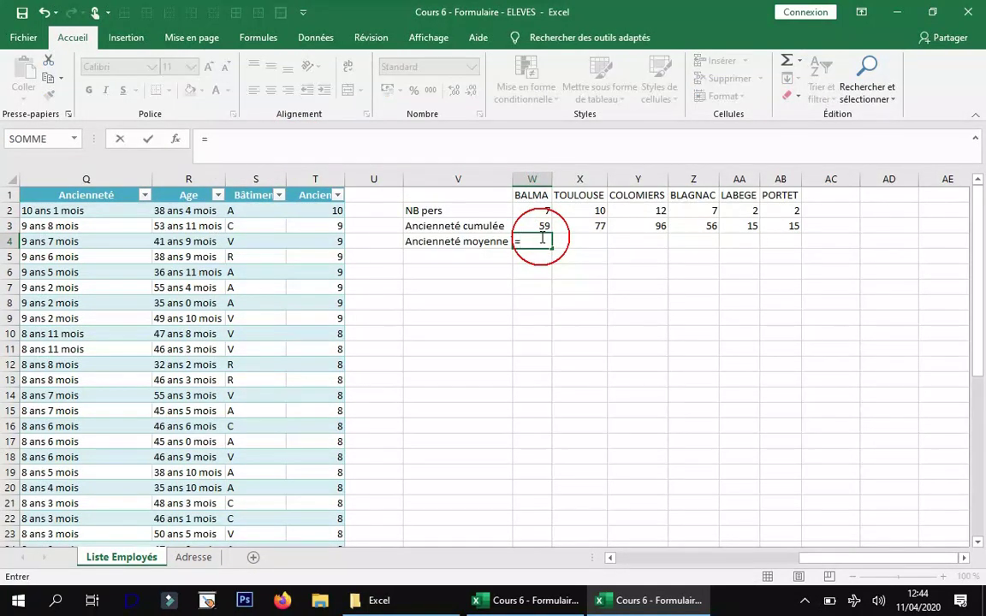
type("s")
key("BackSpace")
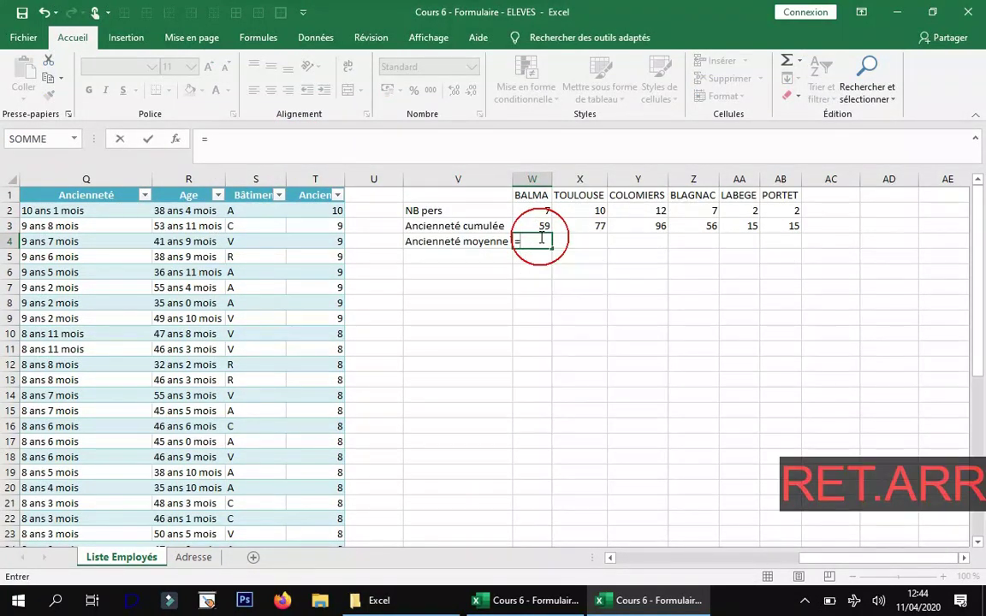
type("mo")
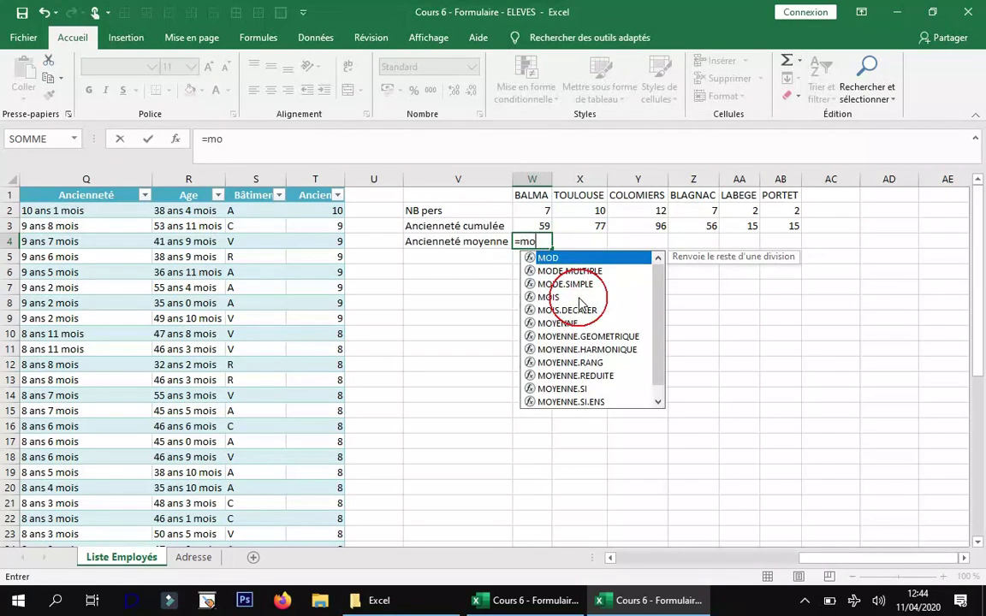
type("yen")
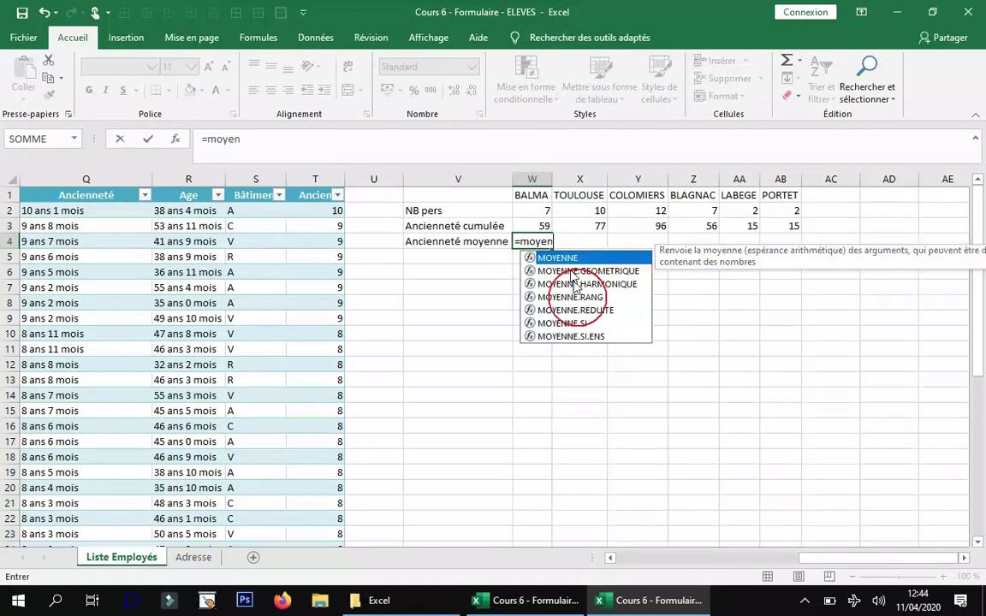
double_click(584, 323)
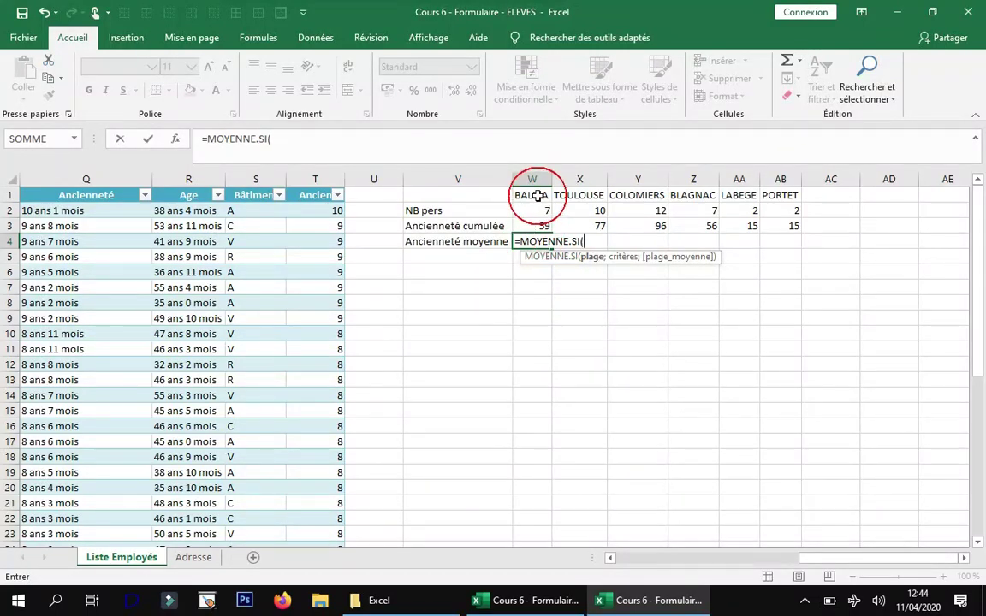
Give W4's MOYENNE.SI formula TAB_Employes[Ville] as the range and W1 as the criterion
type("ta")
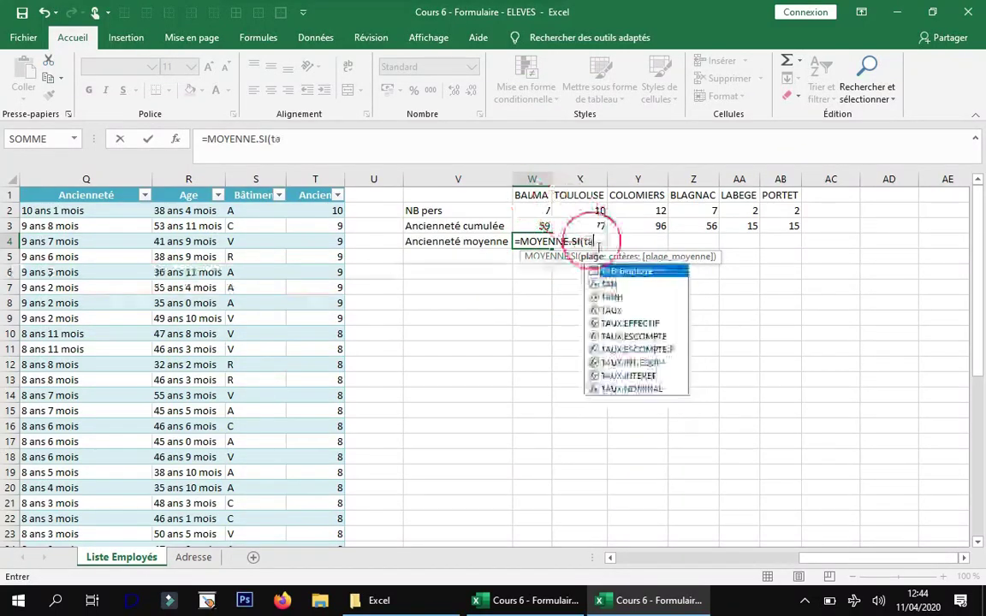
double_click(614, 272)
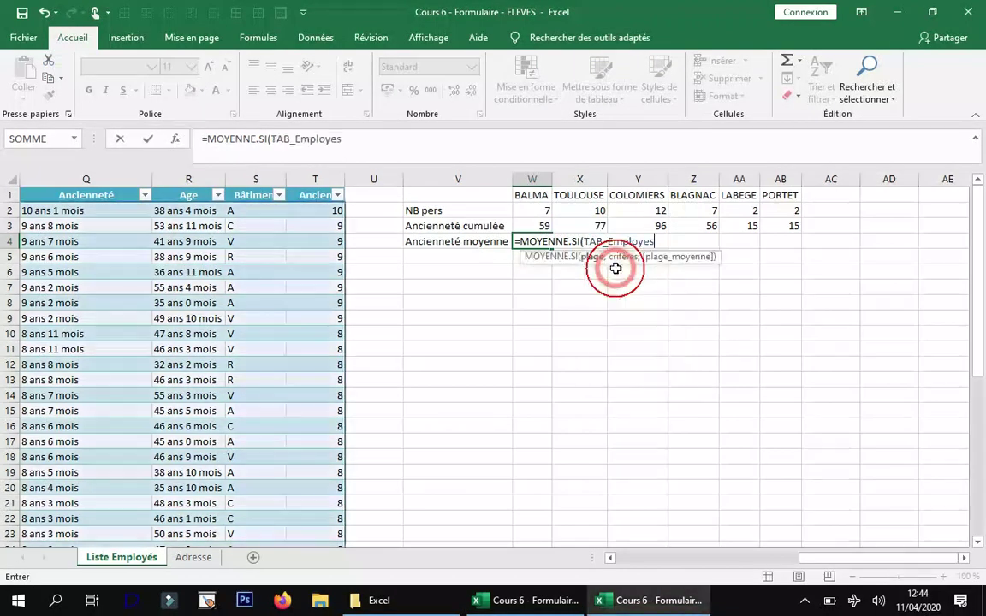
type("[")
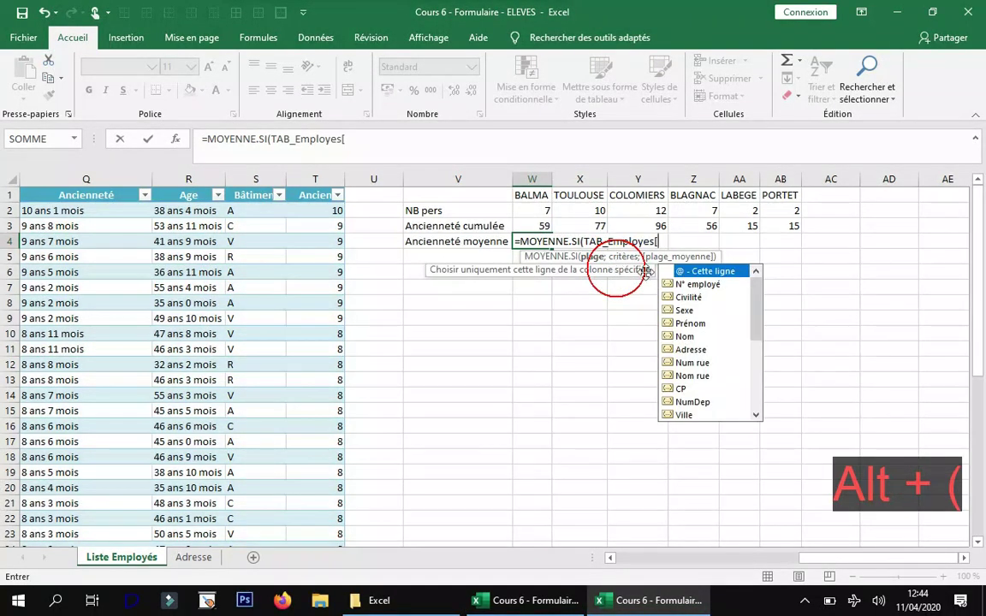
double_click(687, 415)
type("]")
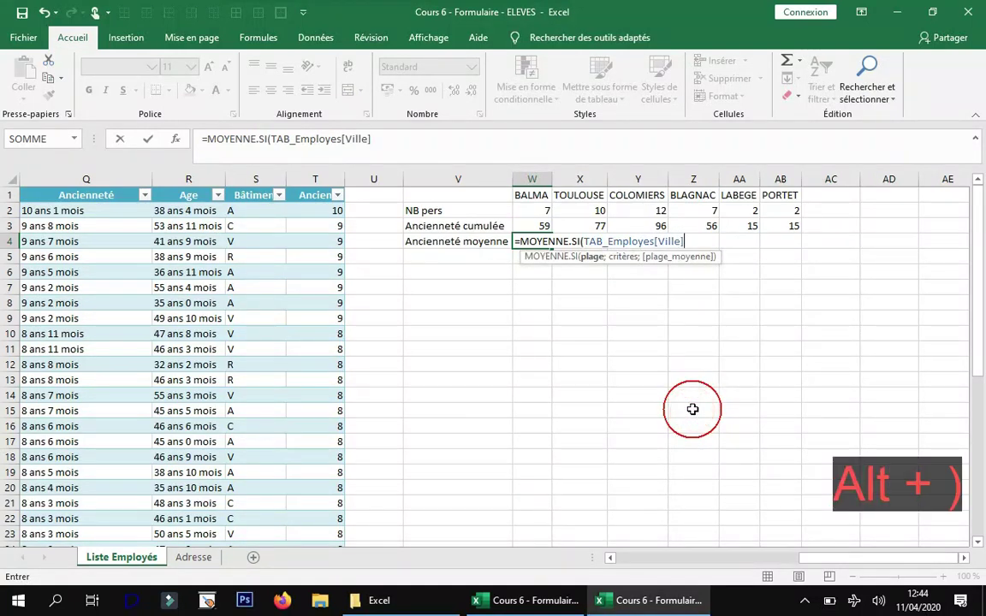
type(";")
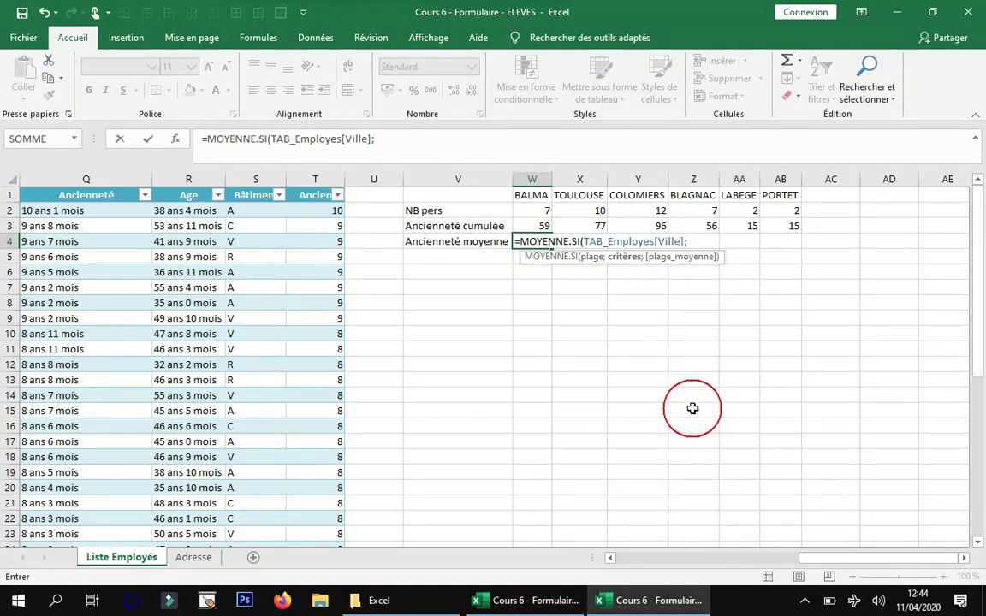
left_click(537, 195)
type(";")
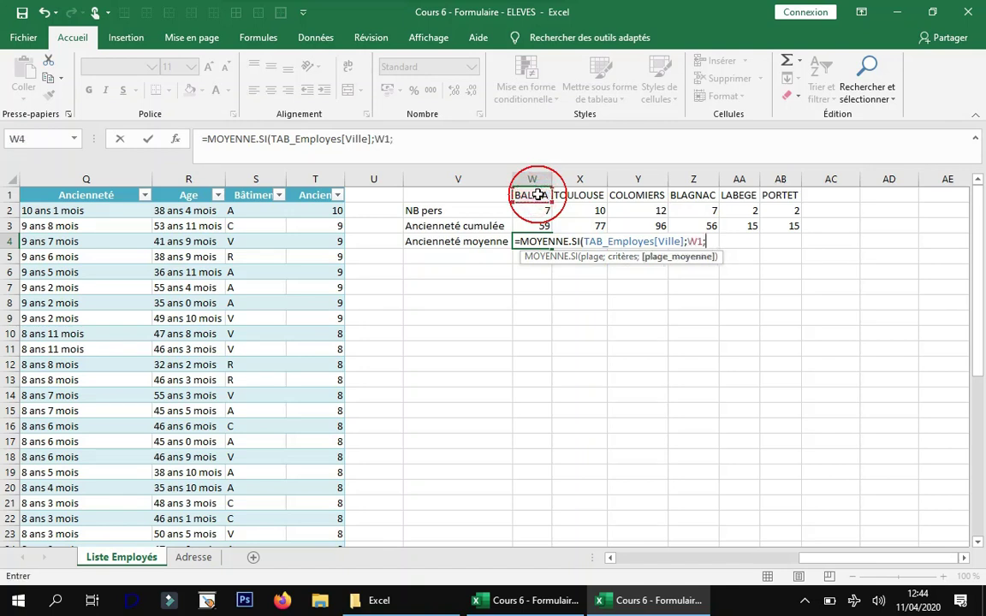
Complete the MOYENNE.SI formula in W4 with TAB_Employes[Ancien] as the average range
type("ta")
double_click(700, 272)
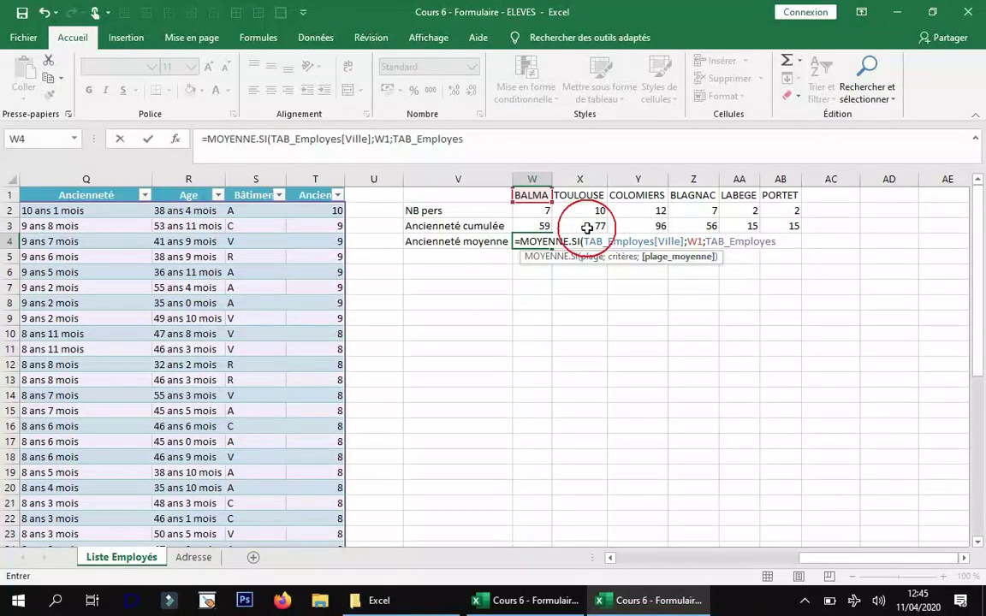
key("alt")
type("[")
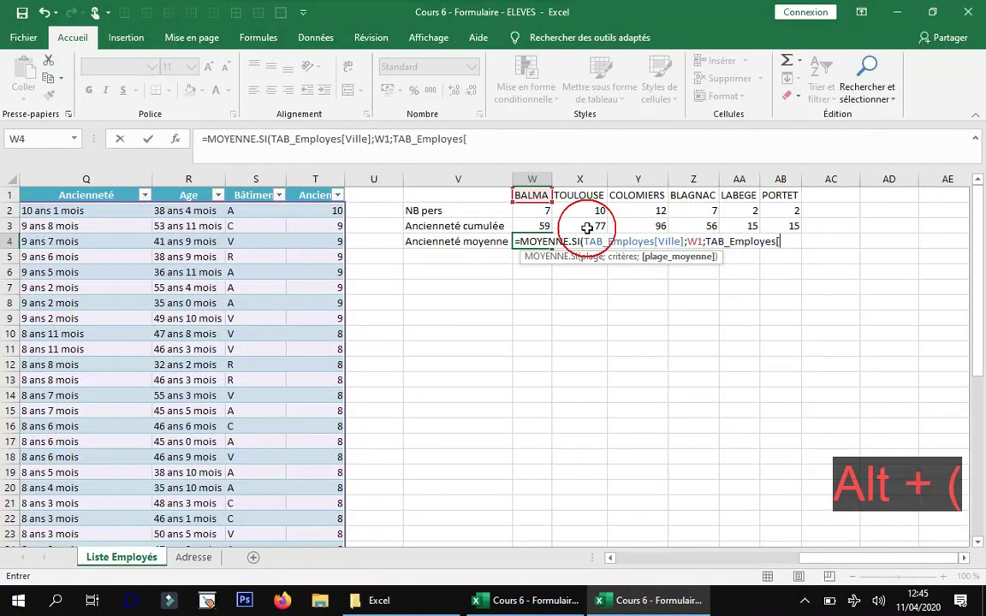
type("a")
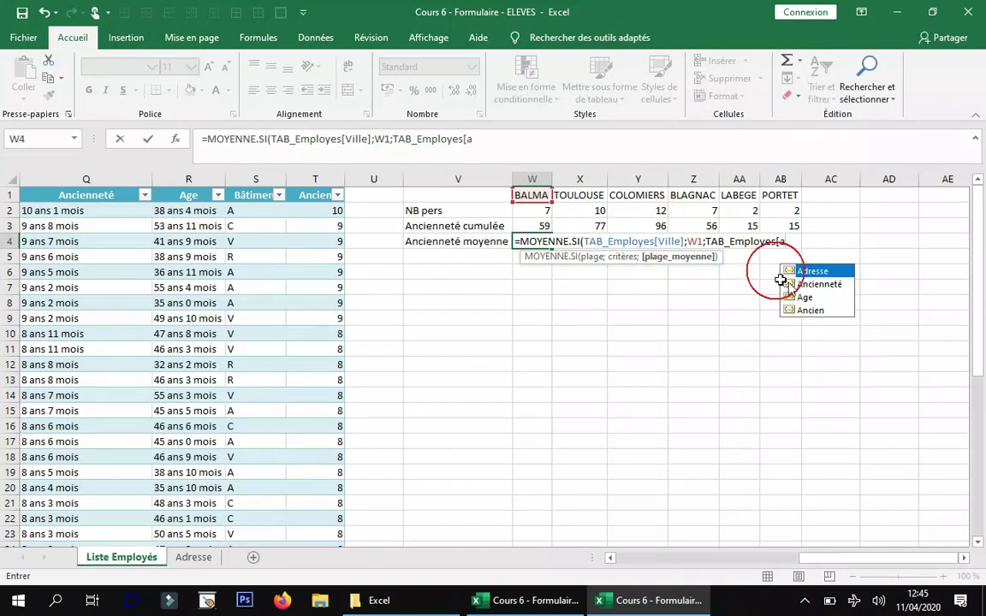
double_click(811, 309)
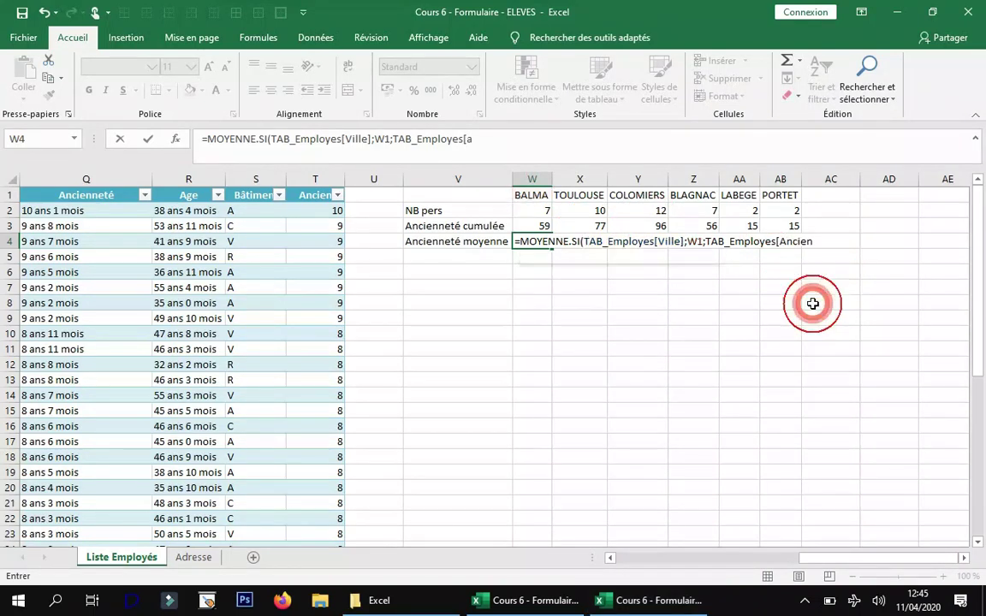
key("alt")
type("]")
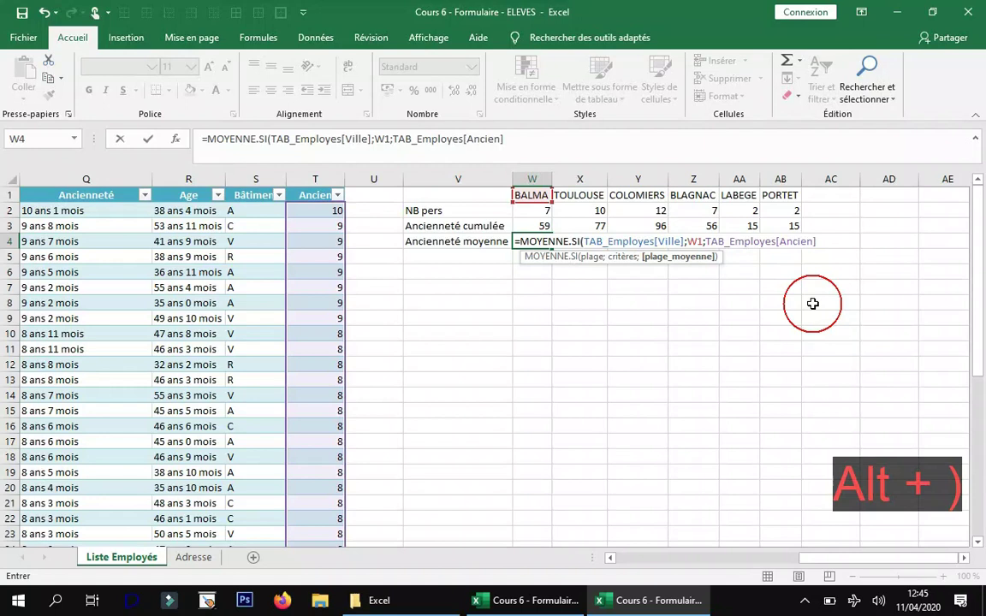
type(")")
key("Return")
Try to autofill W4 across to AB4, and replace X4:AB4 with a pasted copy of the MOYENNE.SI formula from W4
left_click(537, 242)
left_click_drag(552, 247, 781, 248)
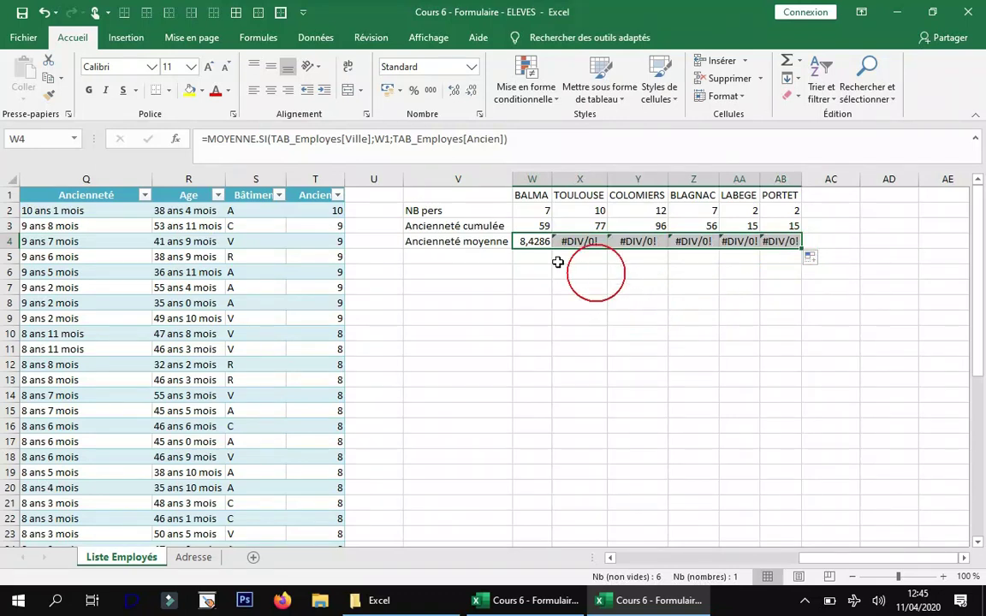
left_click(535, 243)
key("ctrl+c")
left_click_drag(580, 242, 780, 242)
key("ctrl+v")
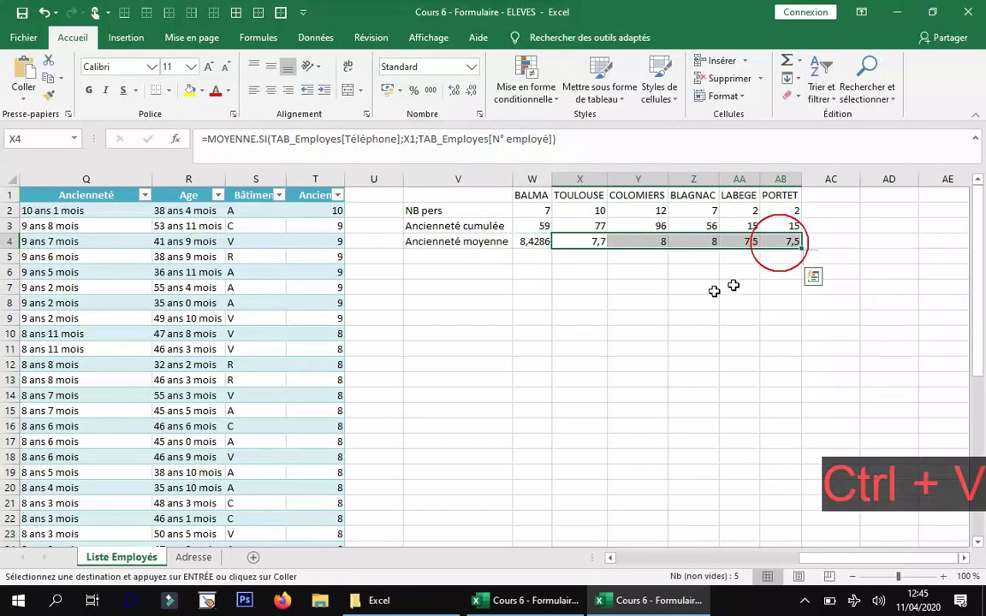
left_click(544, 262)
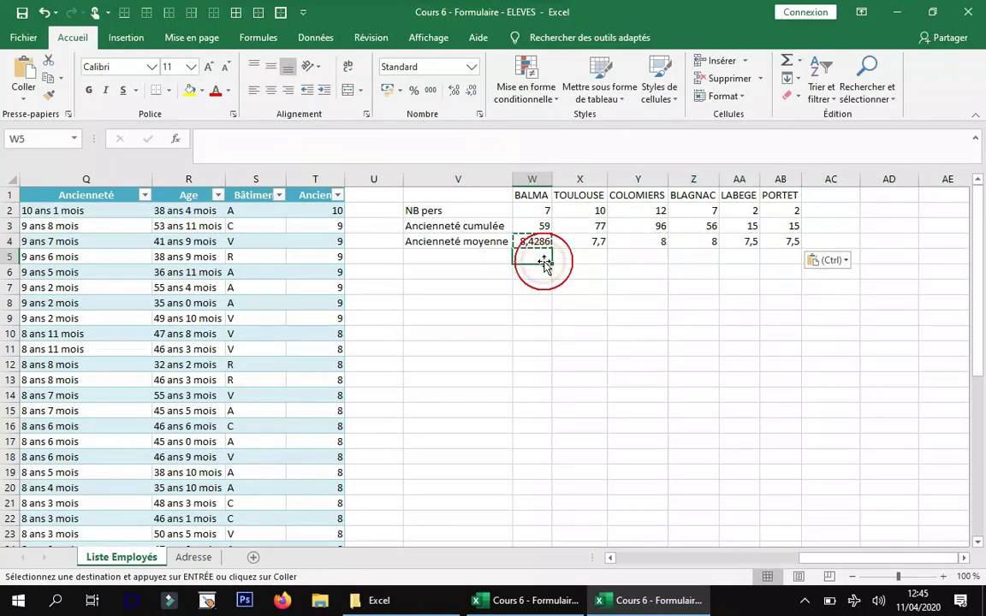
key("Escape")
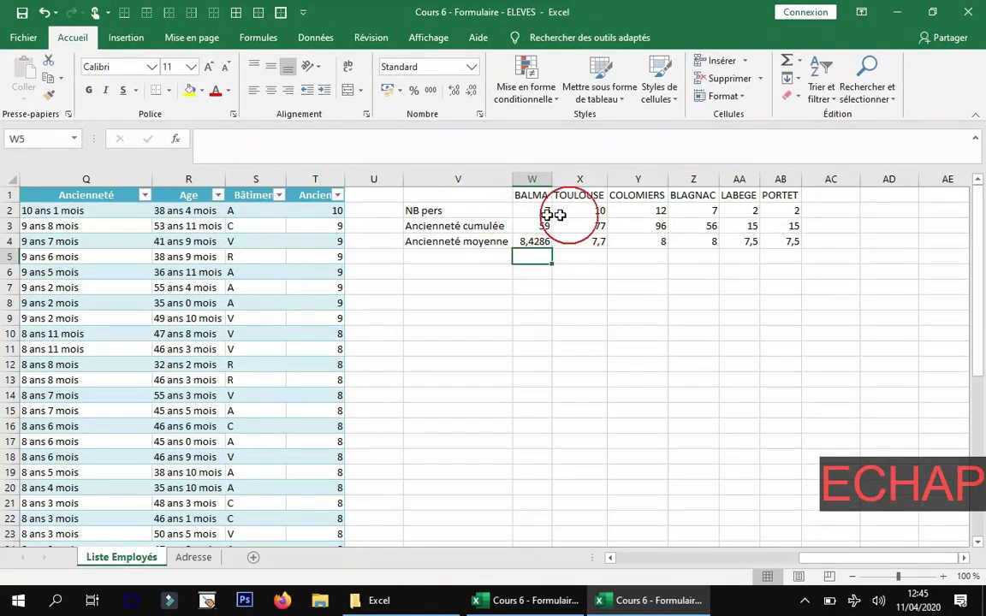
Look through the NB and SOMME function suggestions in W5 for the multi-criteria SI.ENS variants, leaving the cell empty
left_click(540, 211)
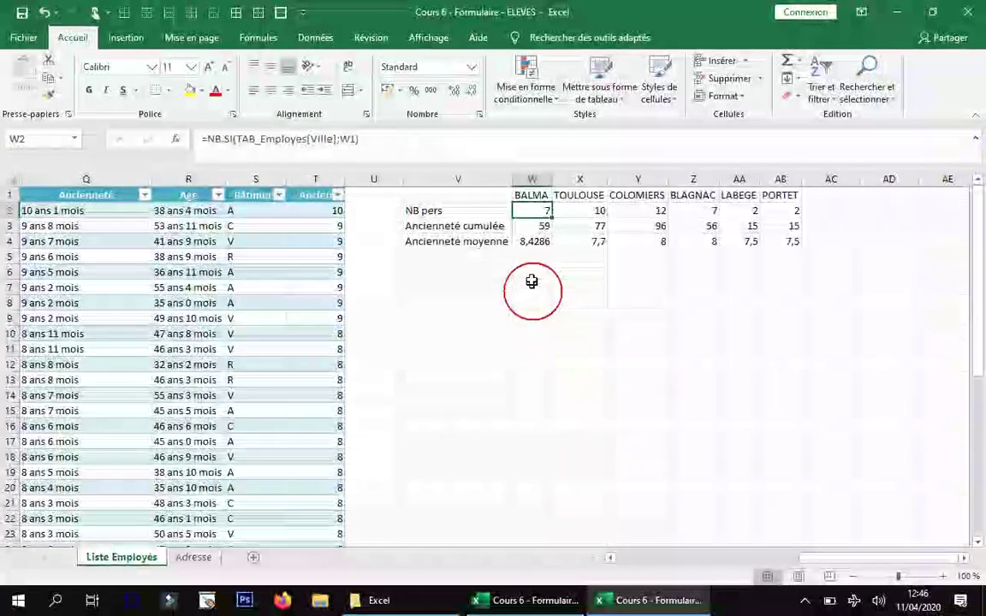
left_click(533, 256)
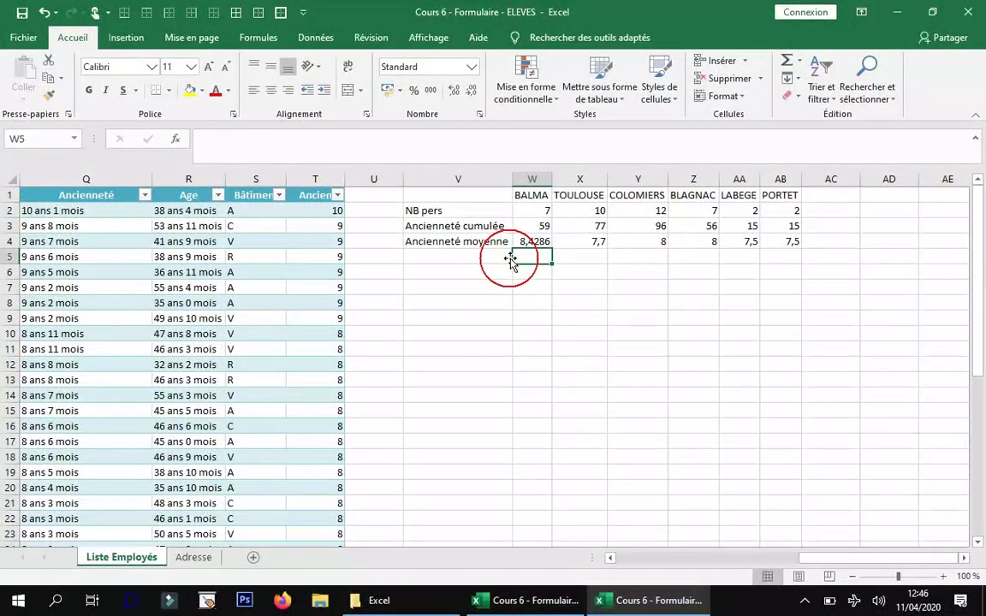
type("=n")
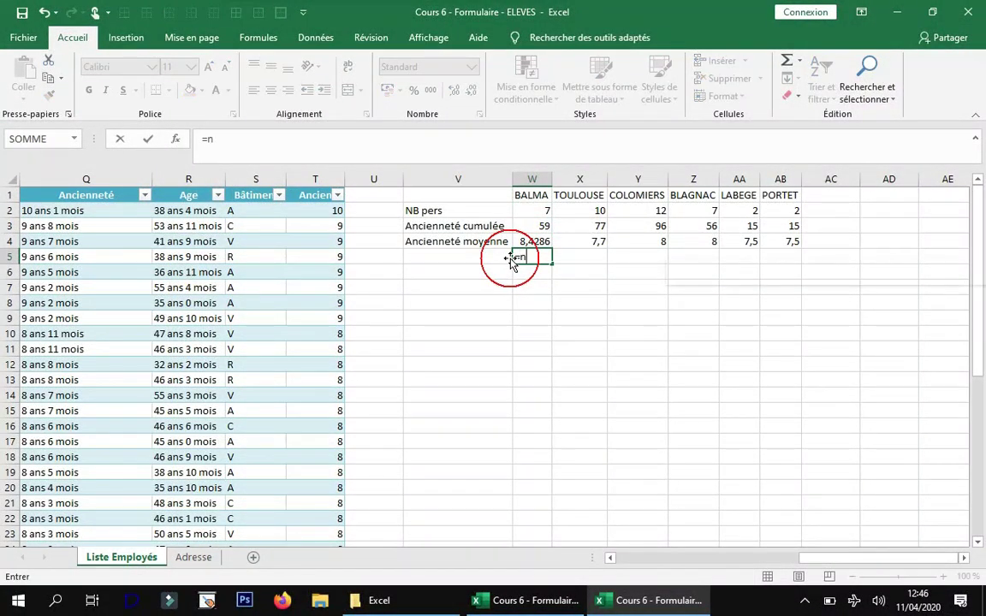
type("b")
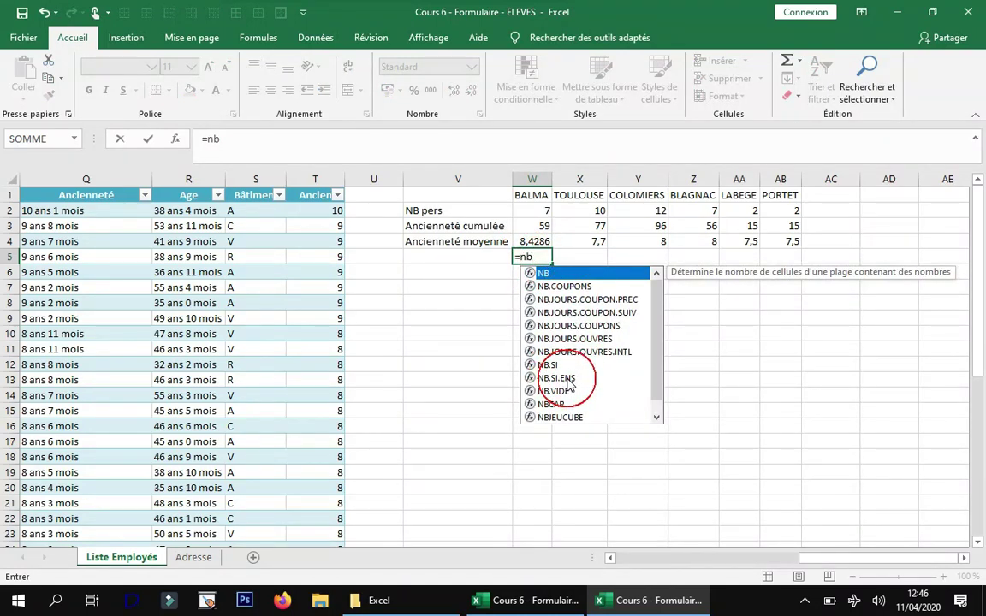
key("BackSpace")
key("BackSpace")
type("som")
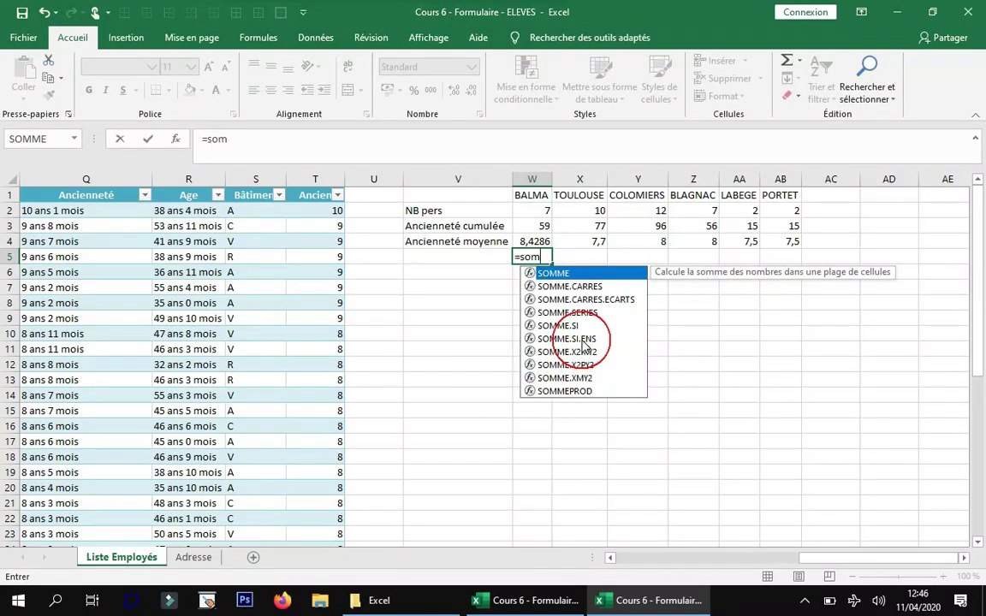
key("BackSpace")
key("BackSpace")
key("BackSpace")
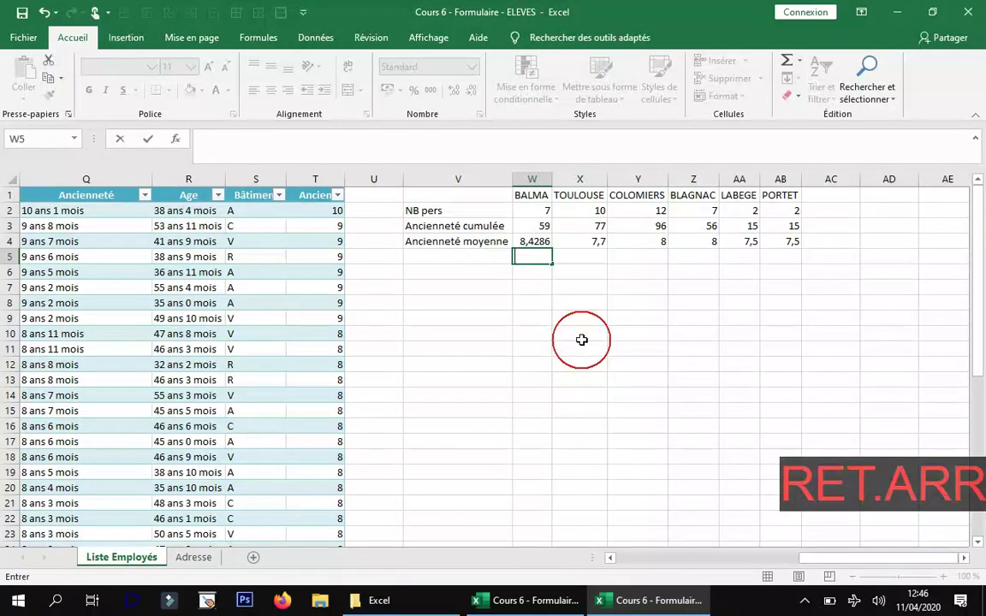
key("Return")
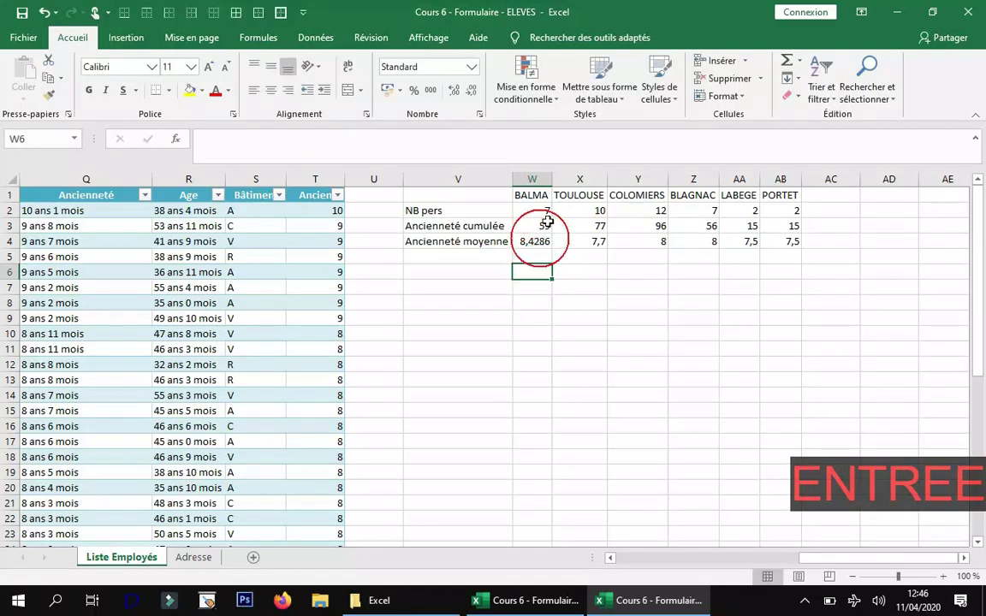
Clear the MOYENNE.SI formula from W4 and begin a MOYENNE.SI.ENS formula in its place
left_click(539, 211)
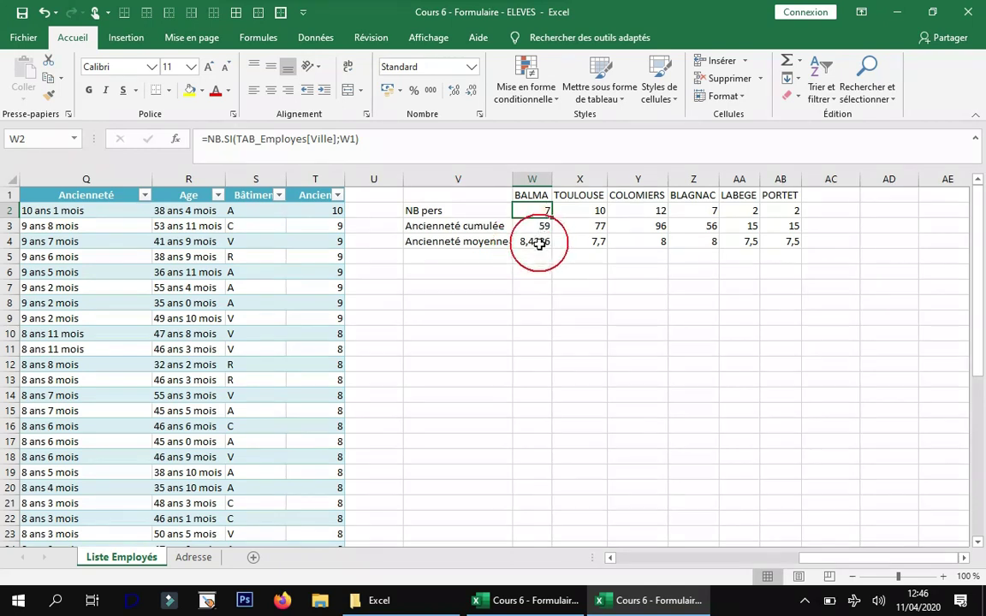
left_click(538, 243)
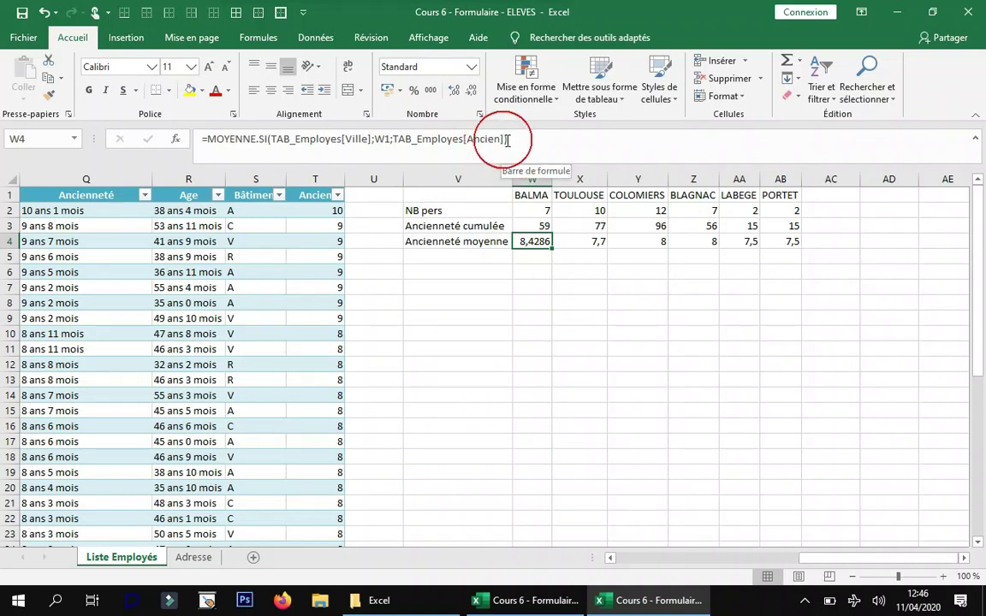
key("Delete")
type("=mo")
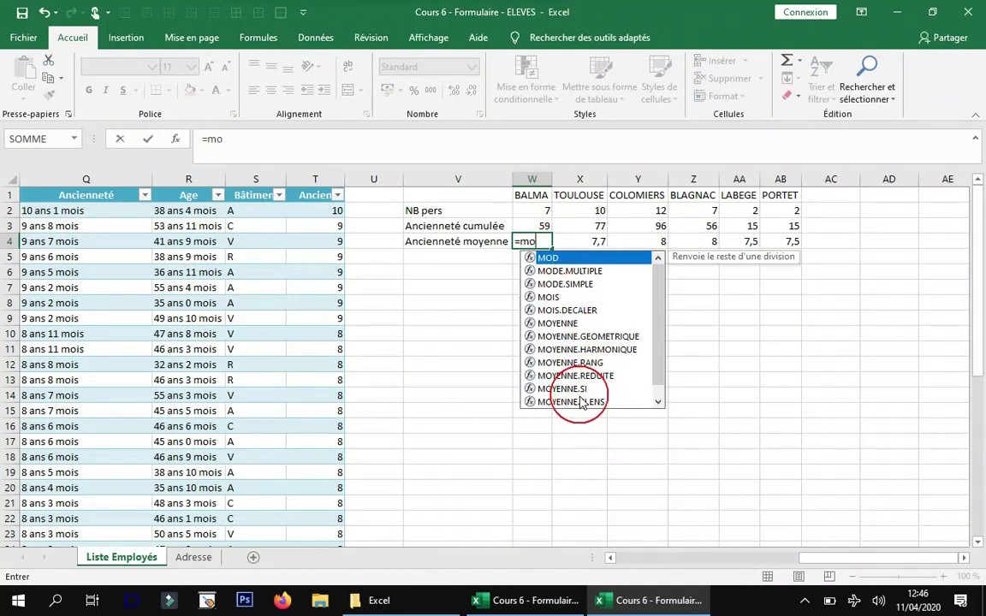
double_click(572, 401)
Set TAB_Employes[Ancien] as the average range of the MOYENNE.SI.ENS formula in W4
left_click(354, 147)
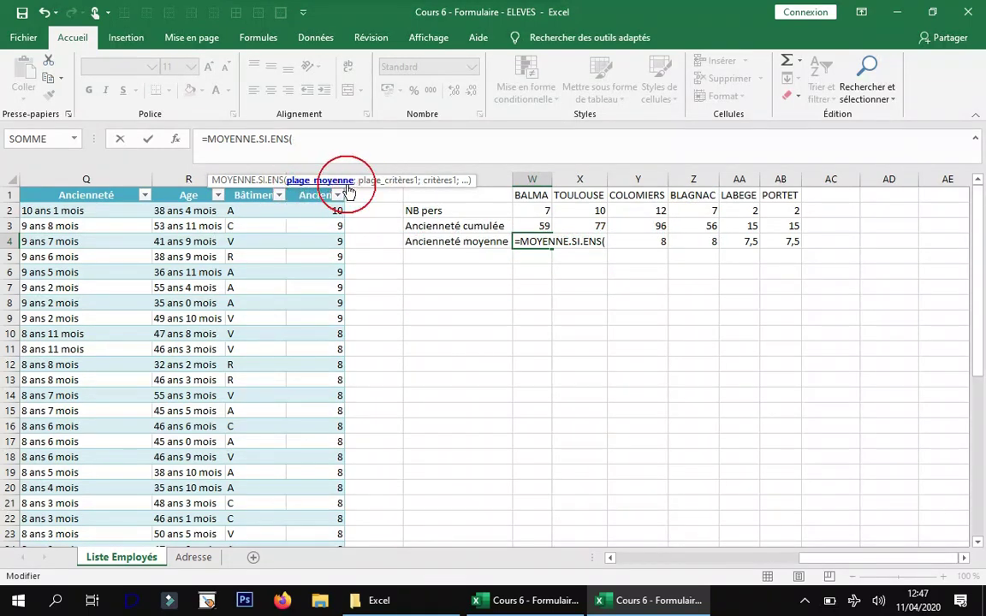
type("t")
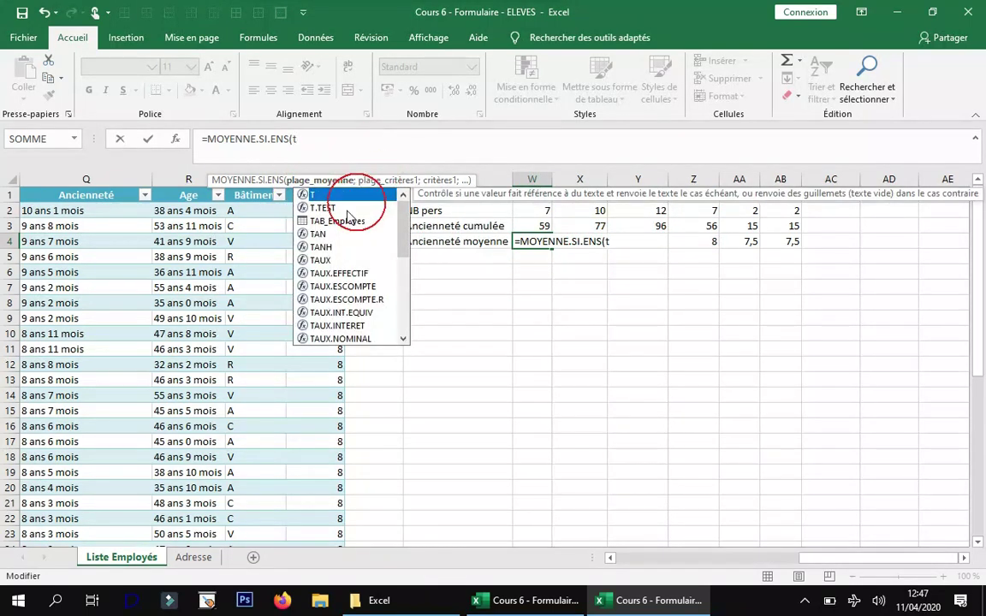
double_click(339, 219)
key("alt")
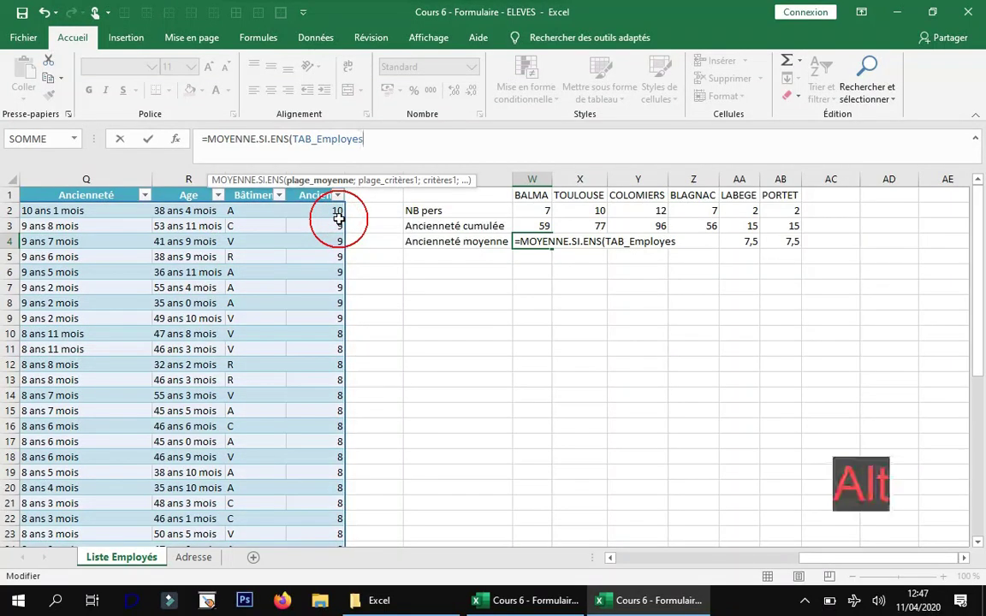
type("[")
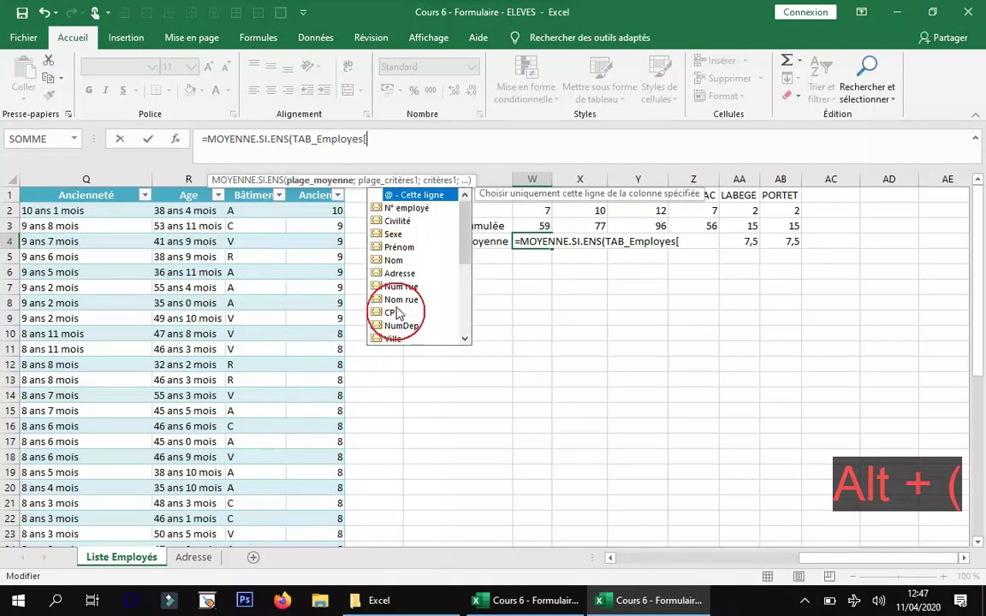
scroll(402, 318, "down", 3)
double_click(403, 337)
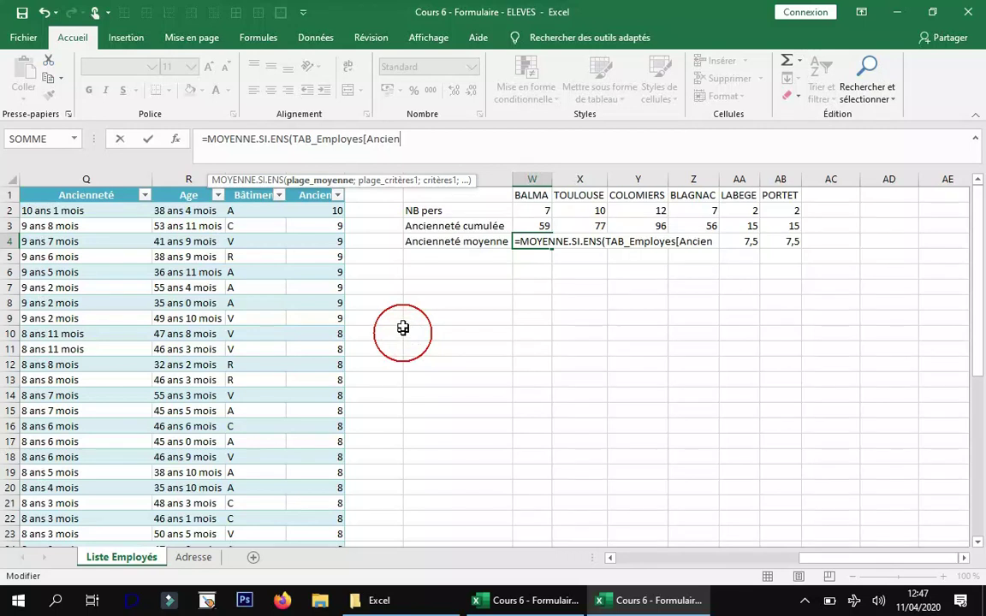
type("]")
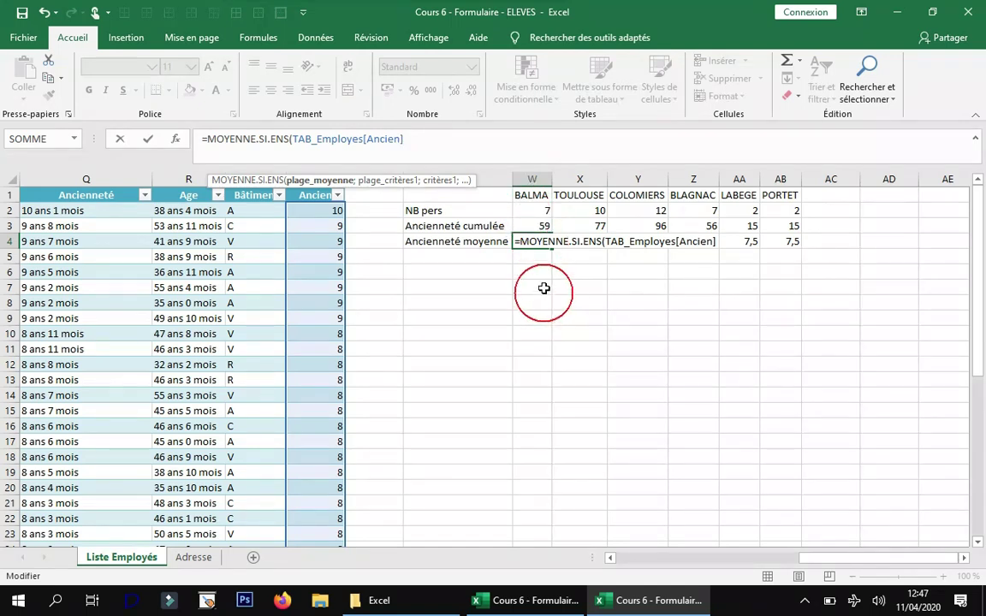
type(";")
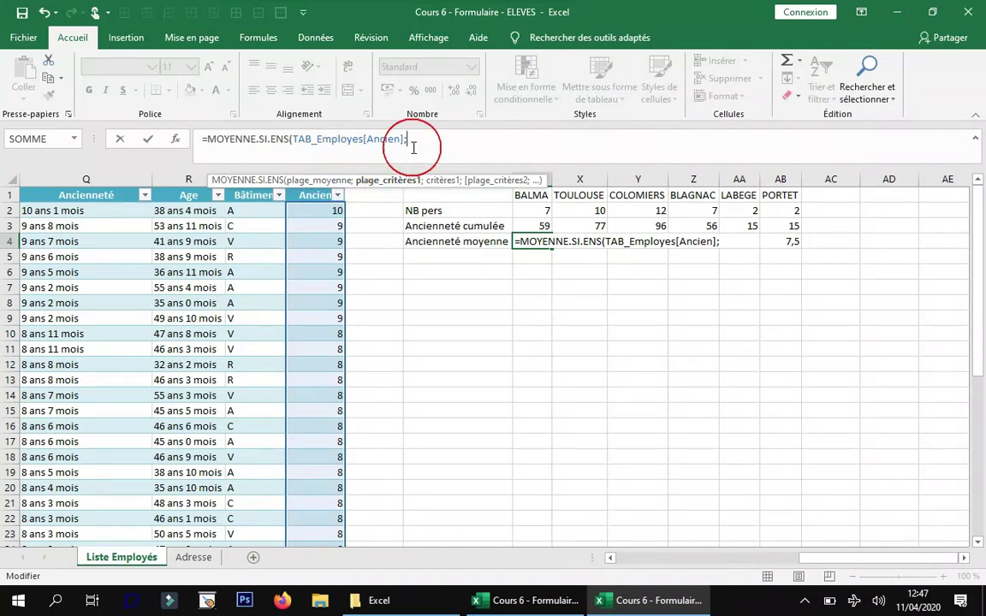
Add TAB_Employes[Ville] as the first criteria range of the W4 formula, with city cell W1 as its criterion
type("t")
double_click(451, 222)
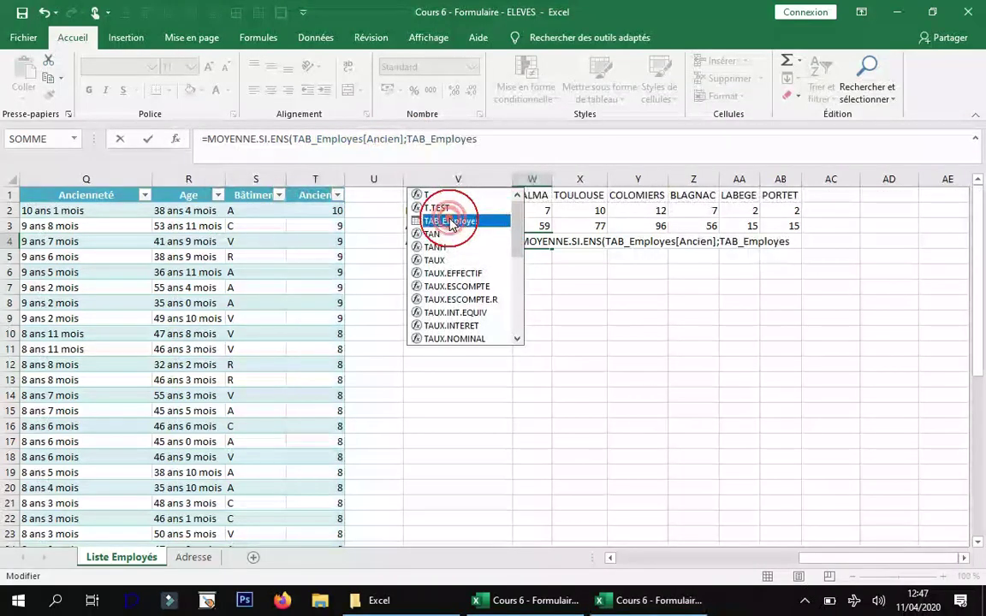
key("alt")
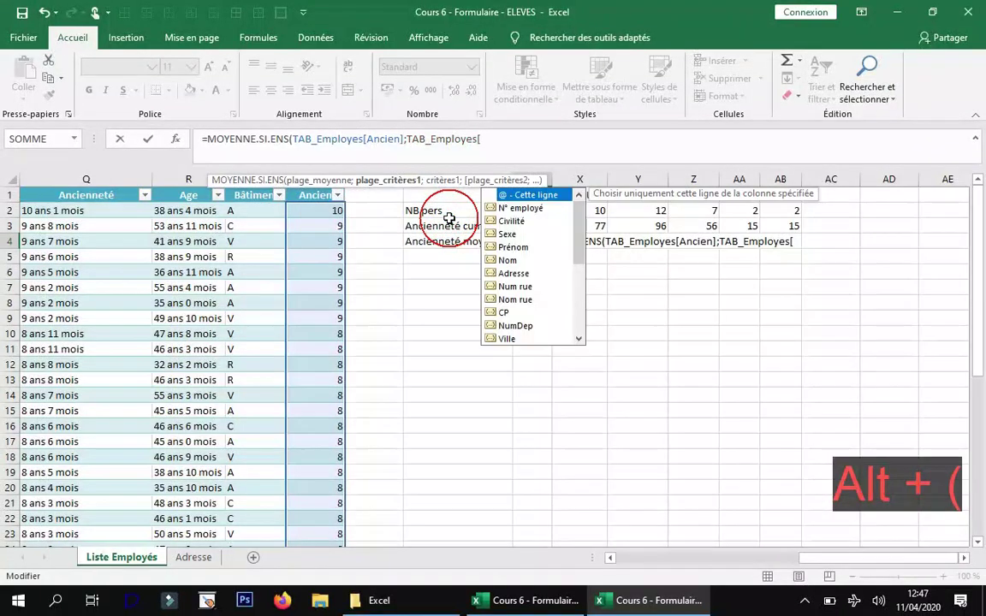
type("Ville")
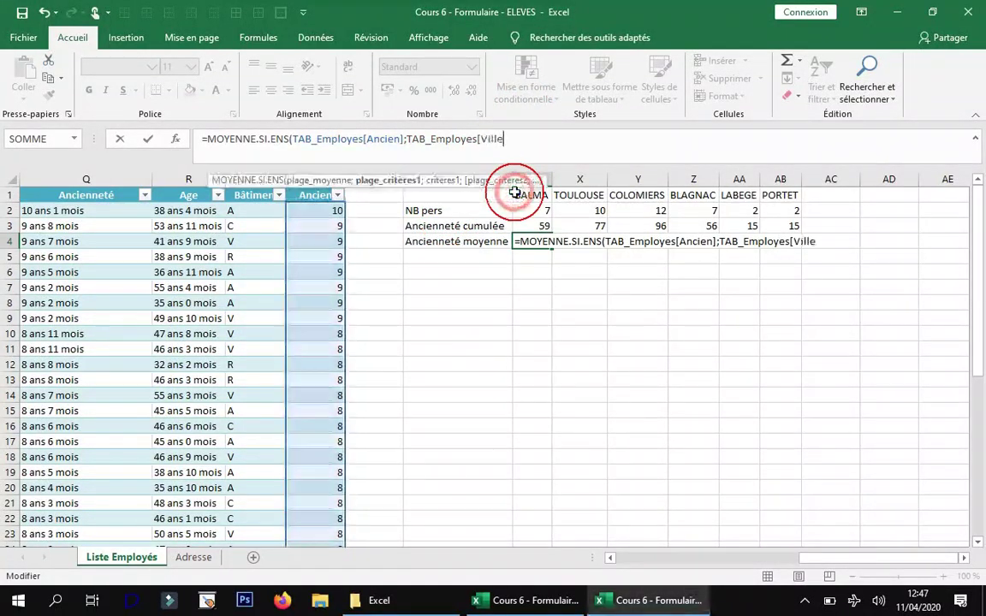
type("]")
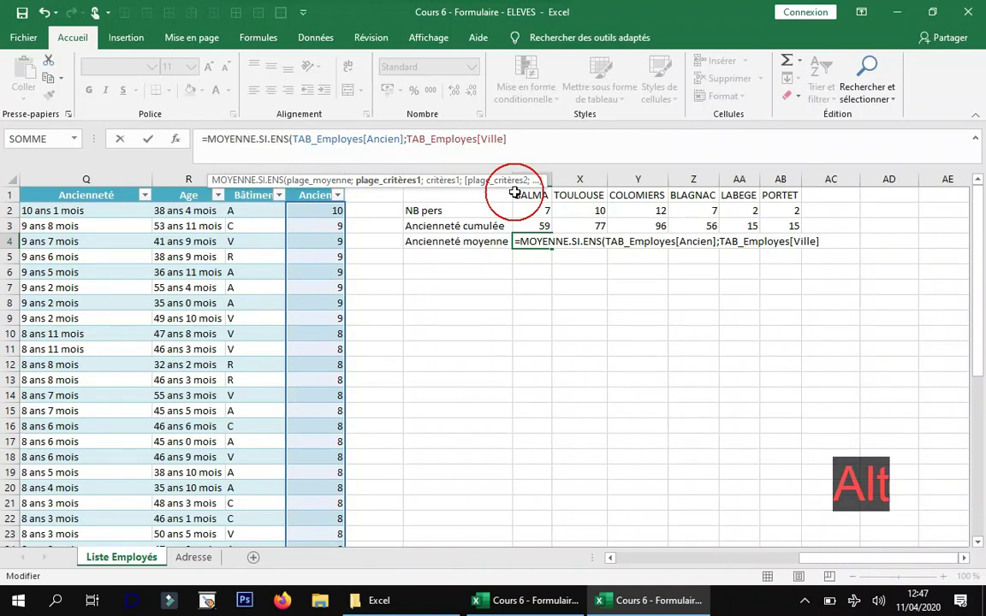
type(";")
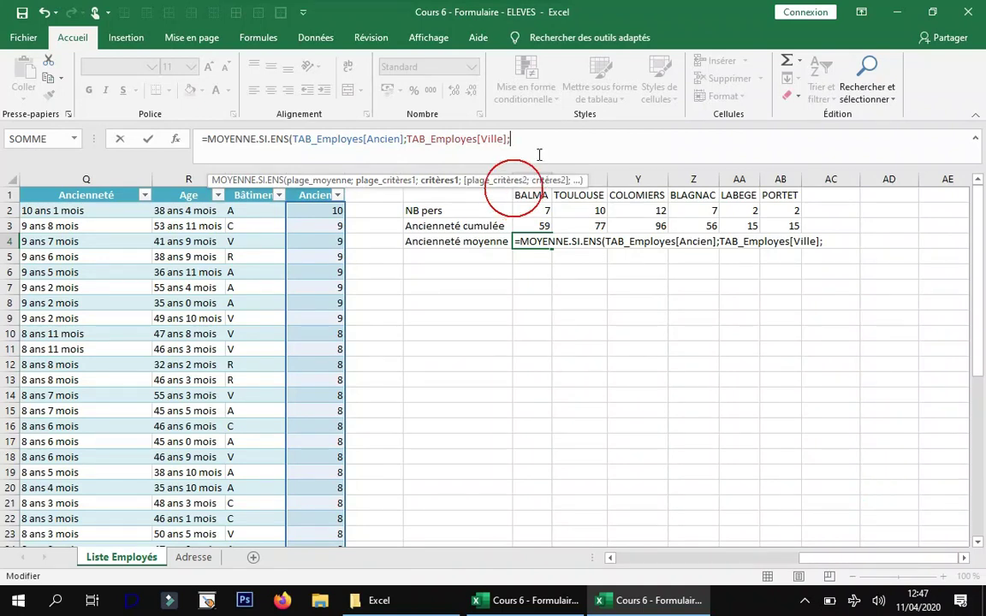
left_click(537, 195)
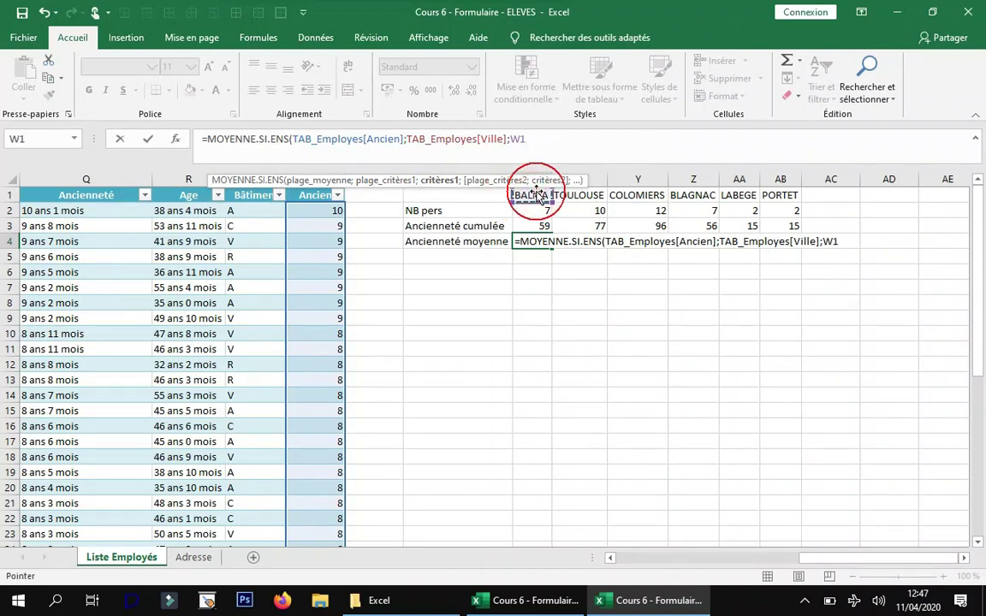
type(";")
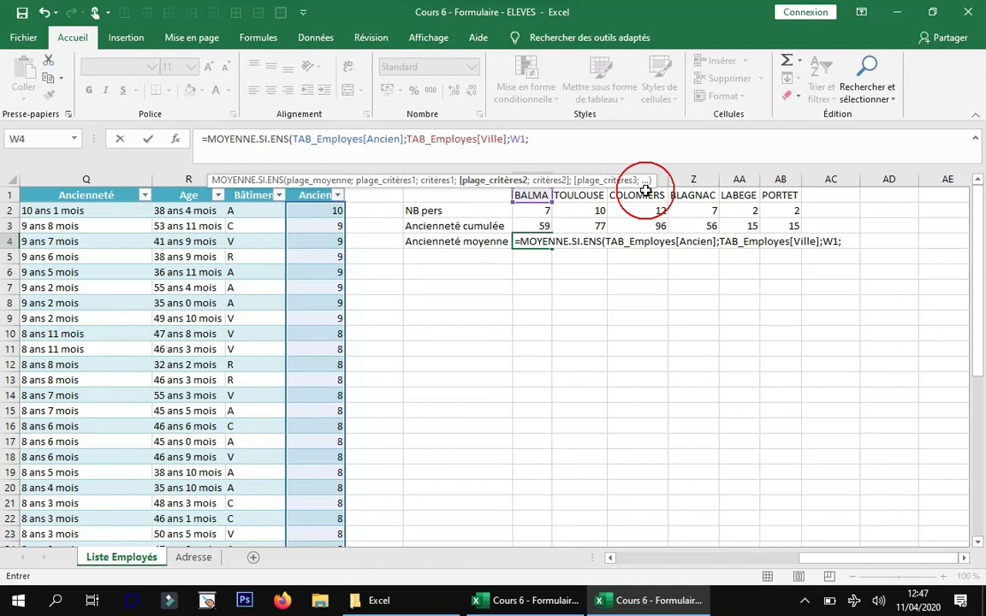
Remove the W1 criterion and try to validate the W4 formula with only the average range and the Ville criteria range
key("BackSpace")
key("BackSpace")
key("BackSpace")
key("BackSpace")
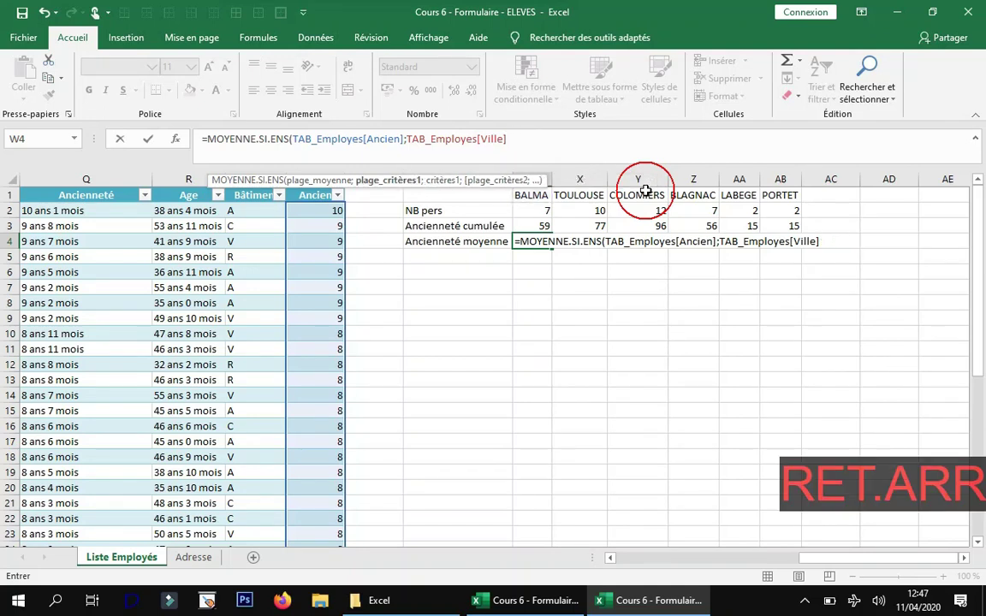
type(")")
key("Return")
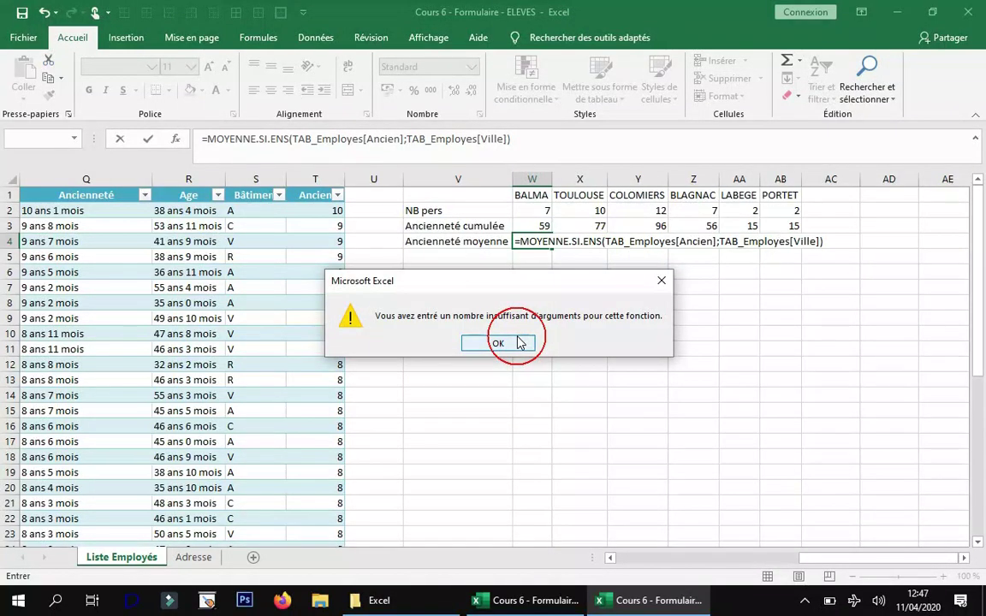
left_click(518, 343)
Add W1 as the criterion after TAB_Employes[Ville] and validate the MOYENNE.SI.ENS formula in W4
left_click(518, 141)
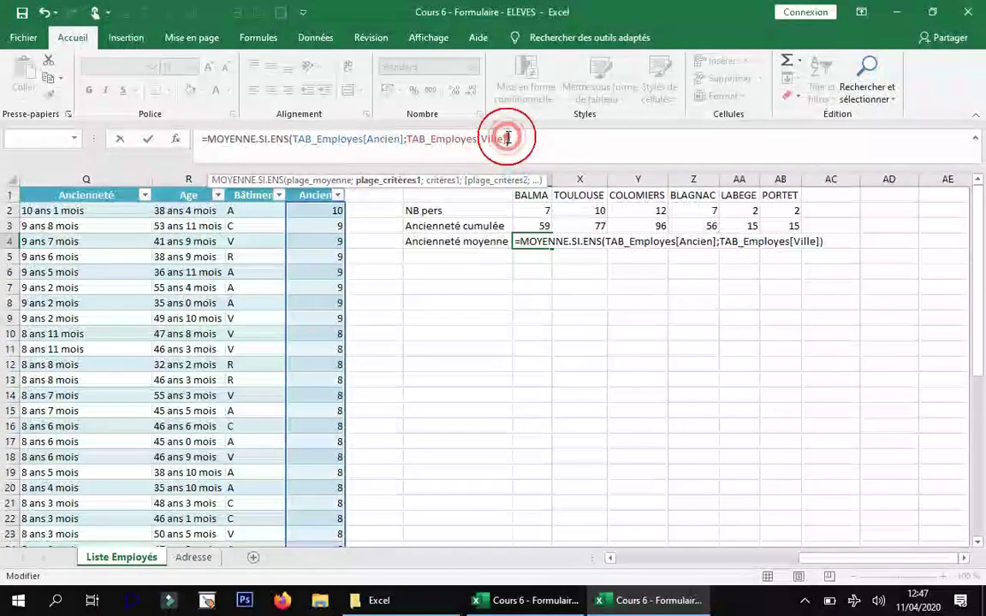
type(";")
left_click(537, 198)
key("Return")
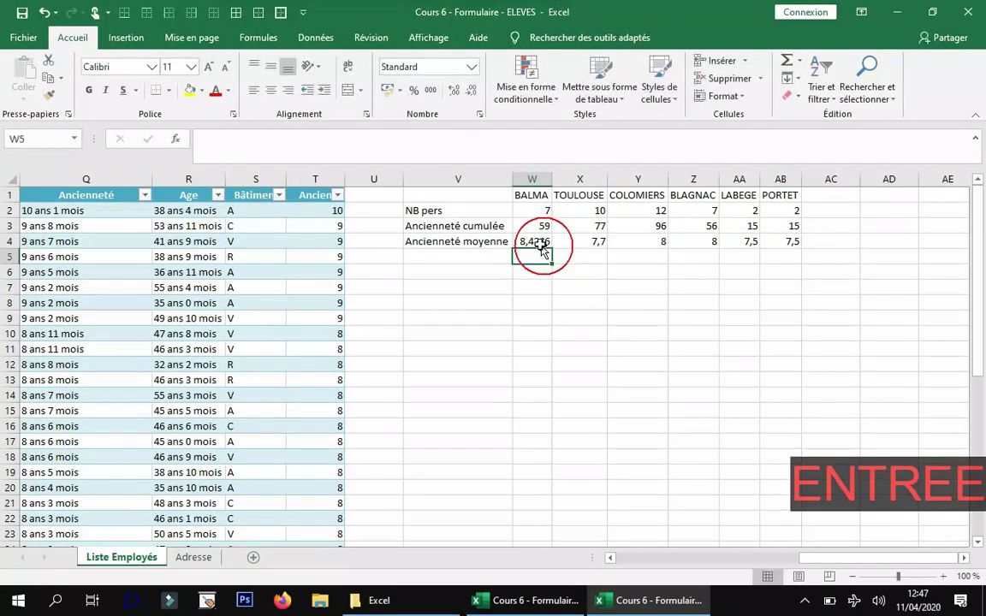
Copy the MOYENNE.SI.ENS formula from W4 to X4:AB4 for the other cities
left_click(539, 242)
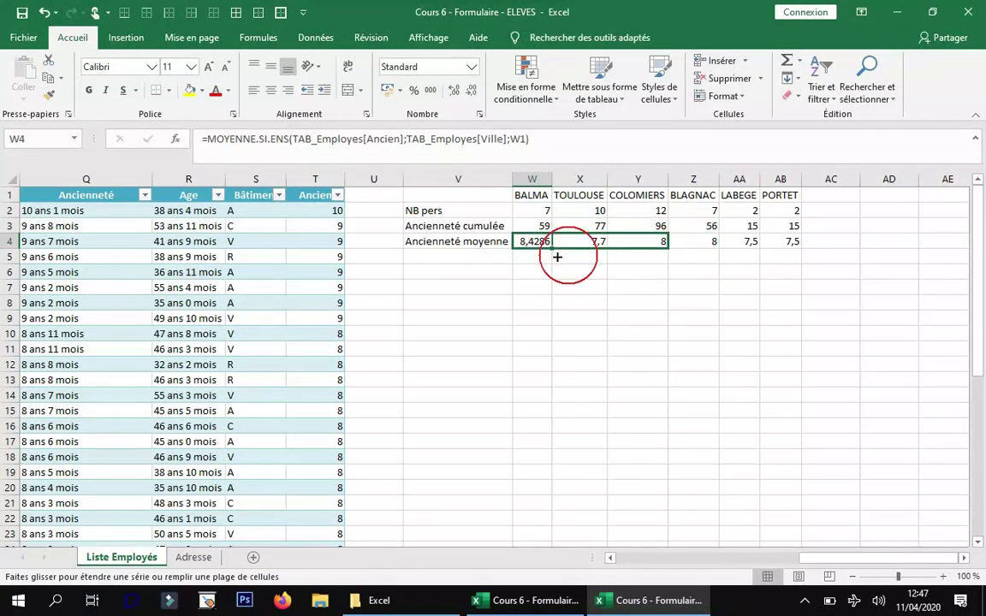
key("ctrl+c")
left_click_drag(574, 243, 775, 239)
key("ctrl+v")
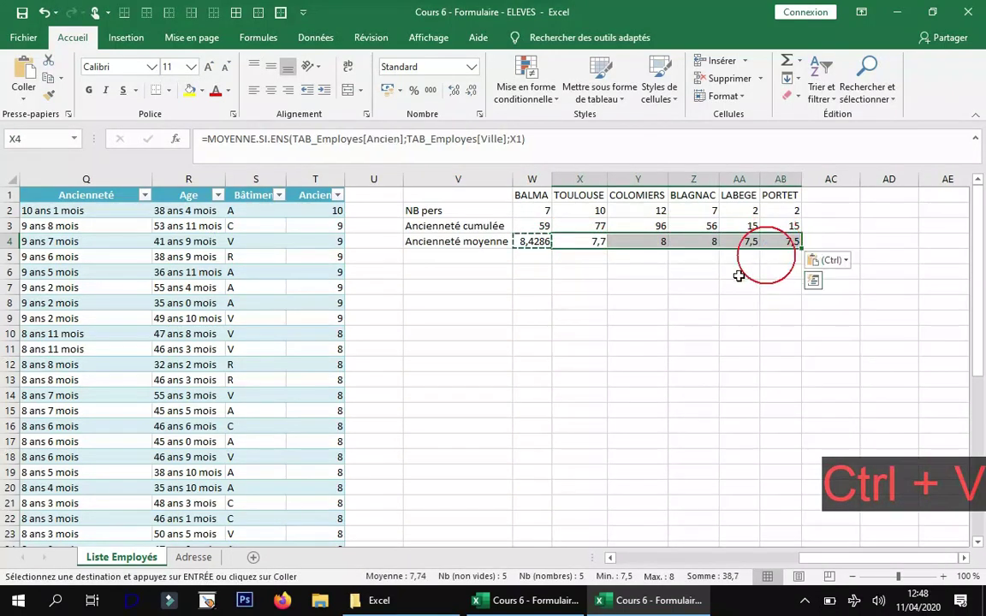
Examine the SOMME.SI formula in X3, the NB.SI formula in W2 and the MOYENNE.SI.ENS formulas in X4 and W4
left_click(598, 227)
left_click(598, 241)
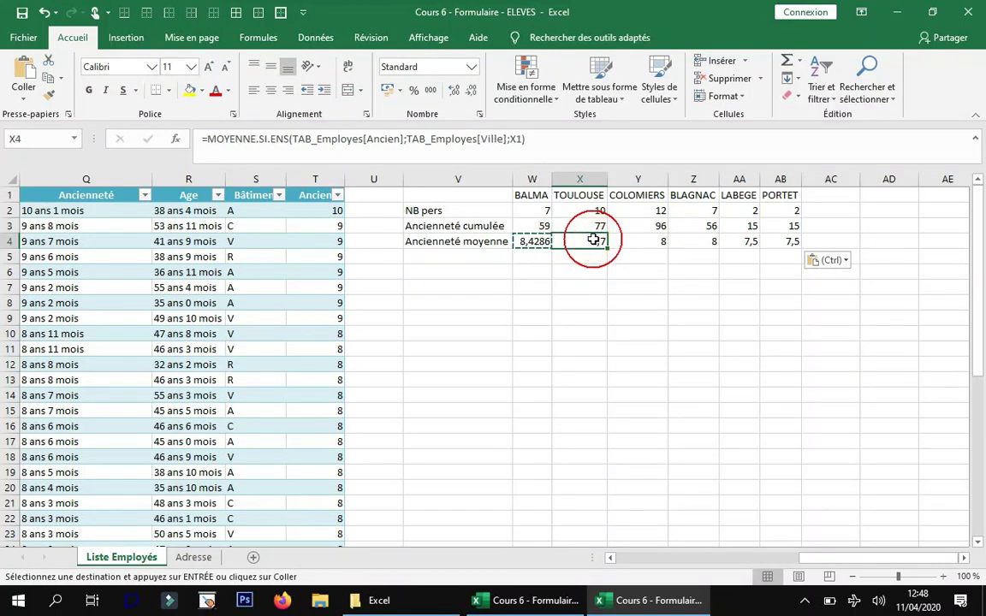
left_click(596, 226)
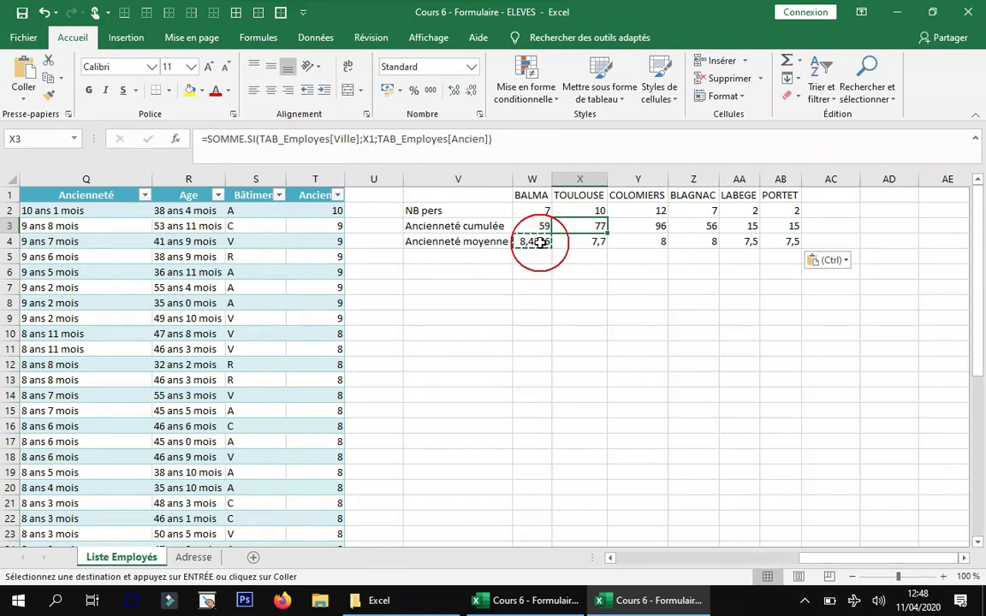
key("Escape")
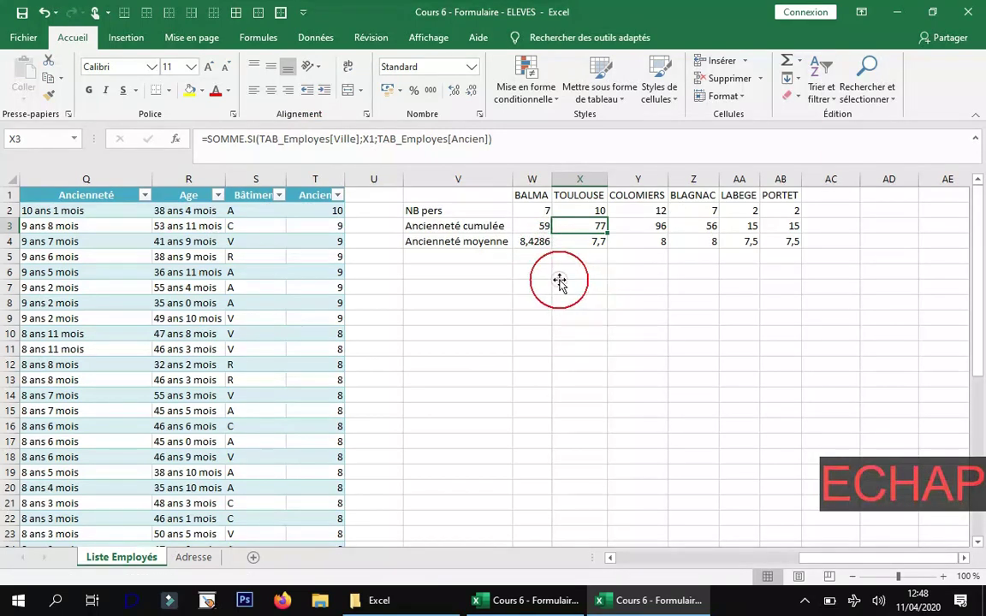
left_click(557, 292)
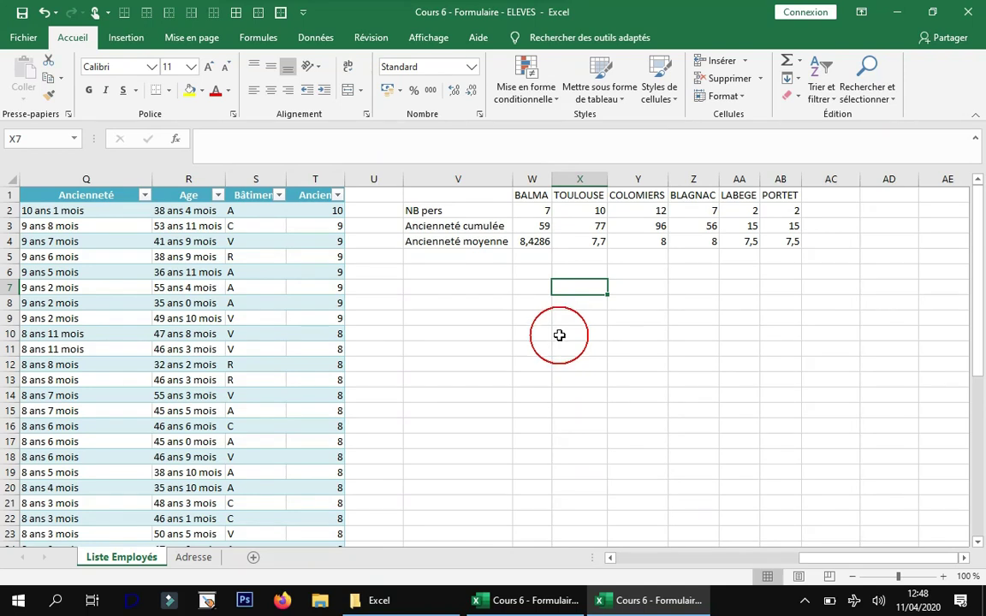
left_click(546, 211)
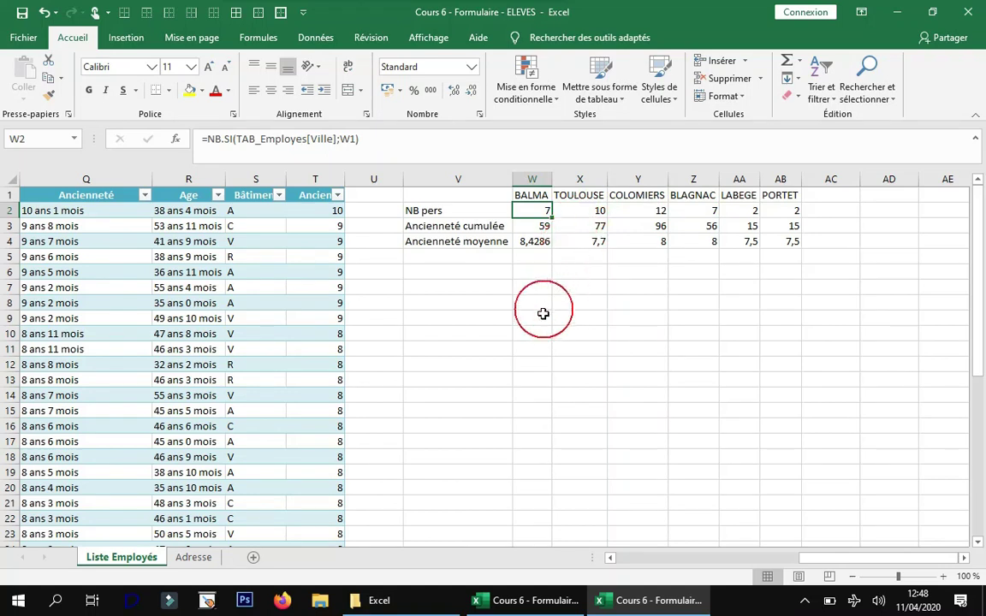
left_click(533, 272)
left_click(531, 242)
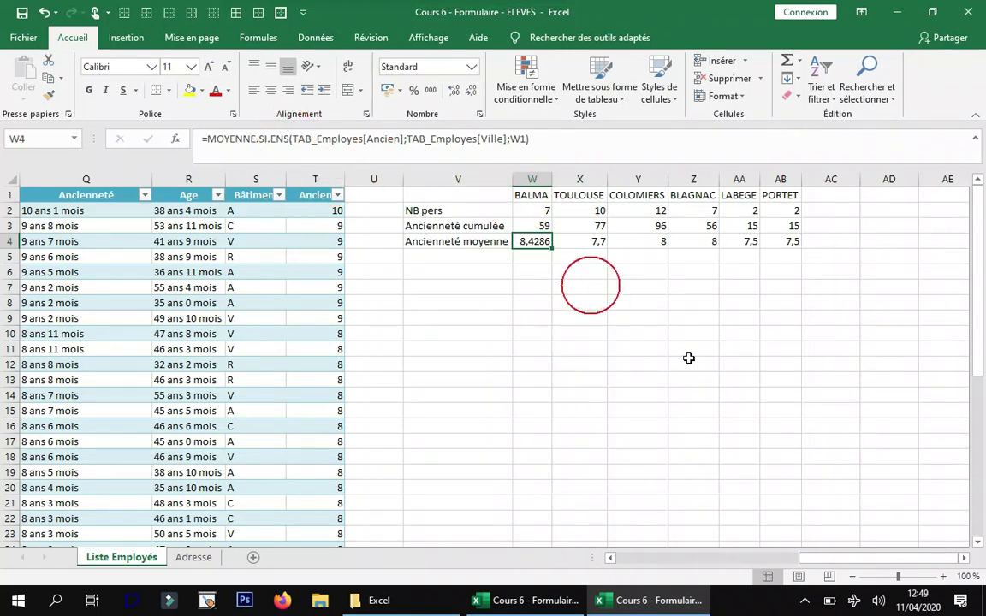
Look over the employee list in the CORRECTION workbook, then return to the ELEVES workbook
left_click(554, 601)
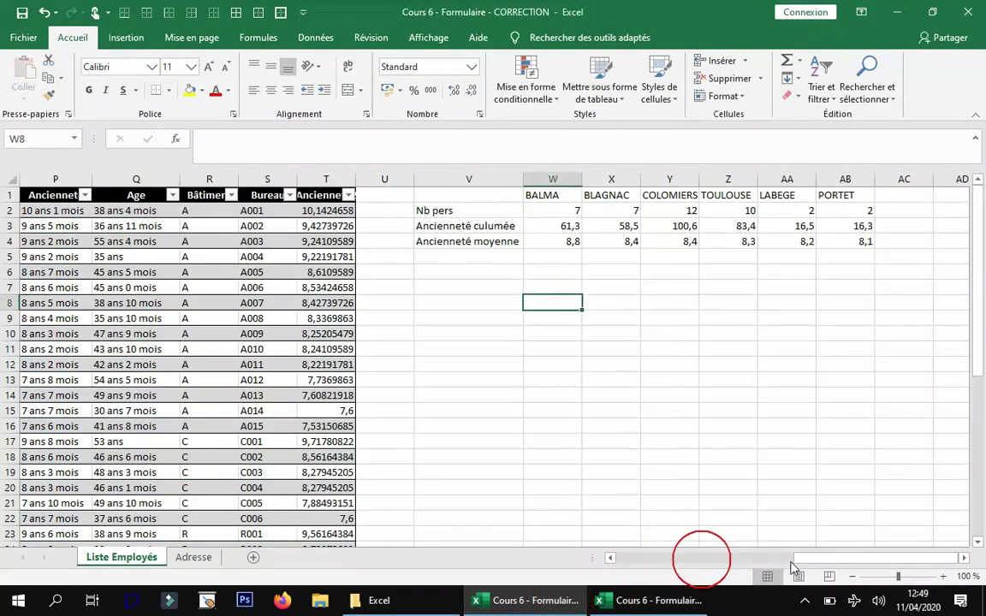
left_click_drag(802, 560, 611, 561)
left_click(621, 601)
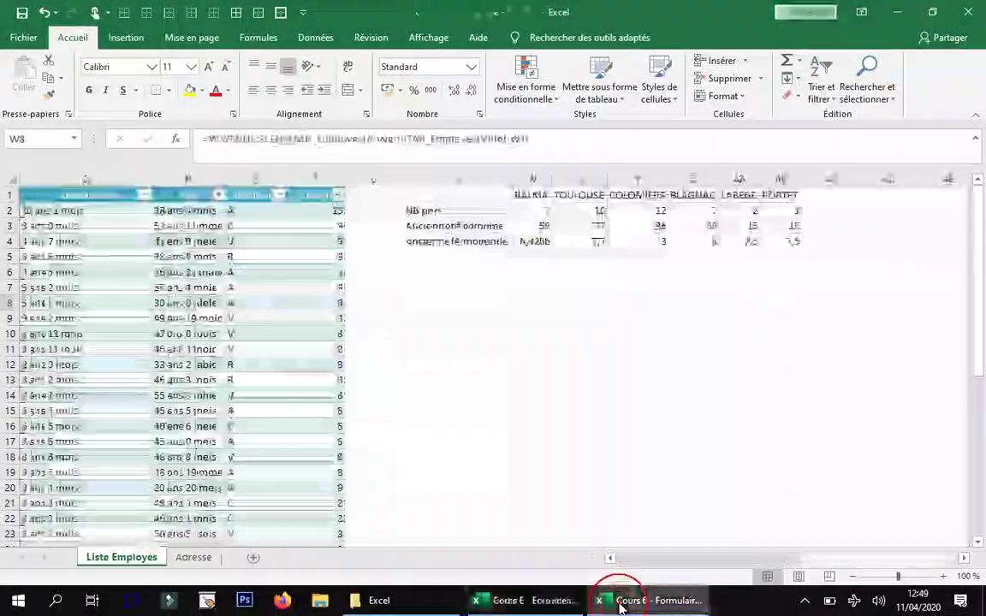